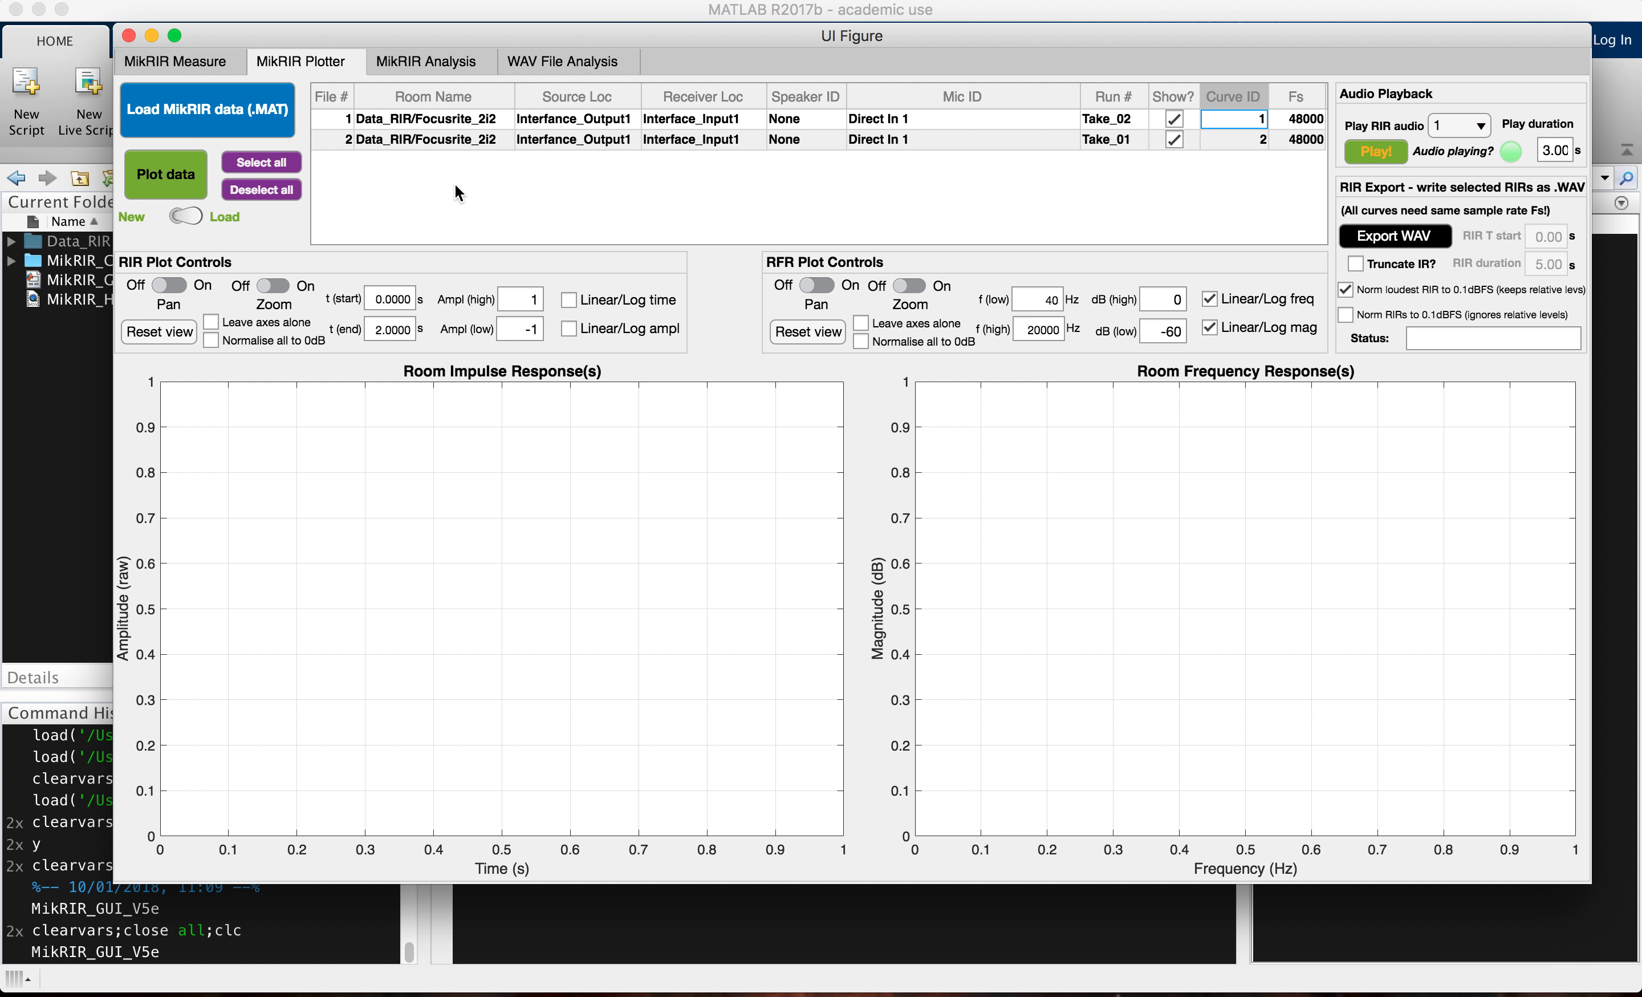
Step: Plot the two loaded Focusrite_2i2 measurements, Take_02 and Take_01, with both curves enabled
left_click(1177, 118)
left_click(1177, 140)
left_click(1177, 120)
left_click(1176, 138)
left_click(179, 178)
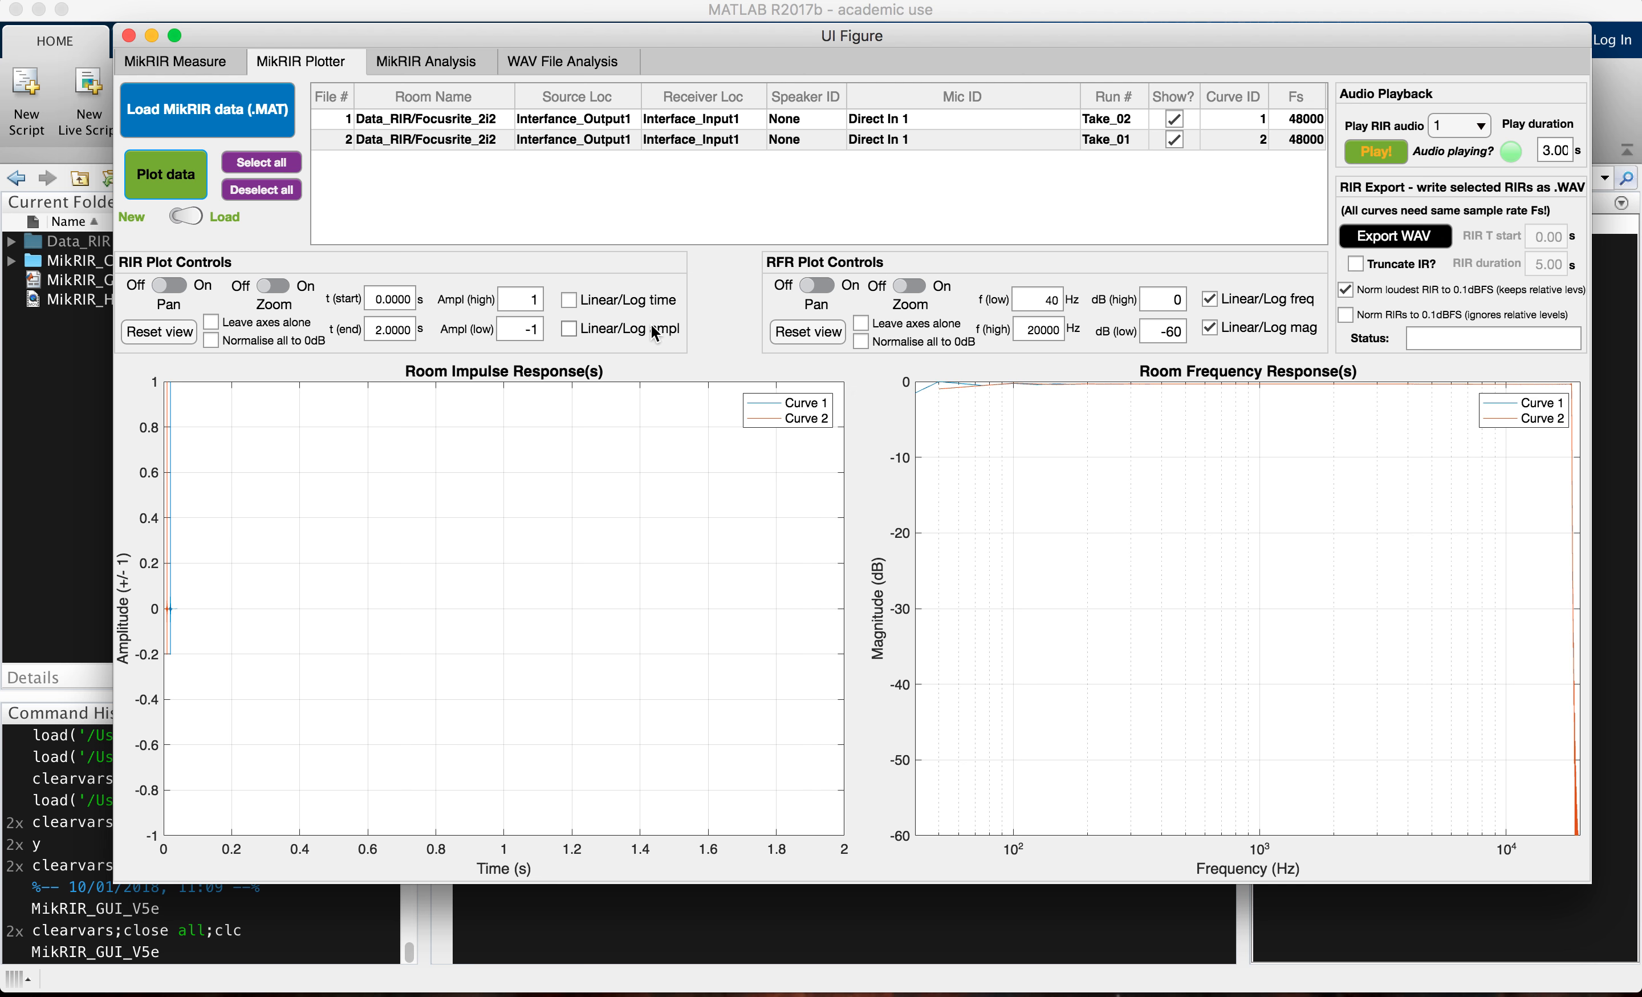
Step: Zoom in on the impulses in the room impulse response plot, and check the measurement setup before returning to the plotter
left_click(284, 295)
left_click_drag(194, 667, 144, 346)
left_click_drag(427, 431, 639, 837)
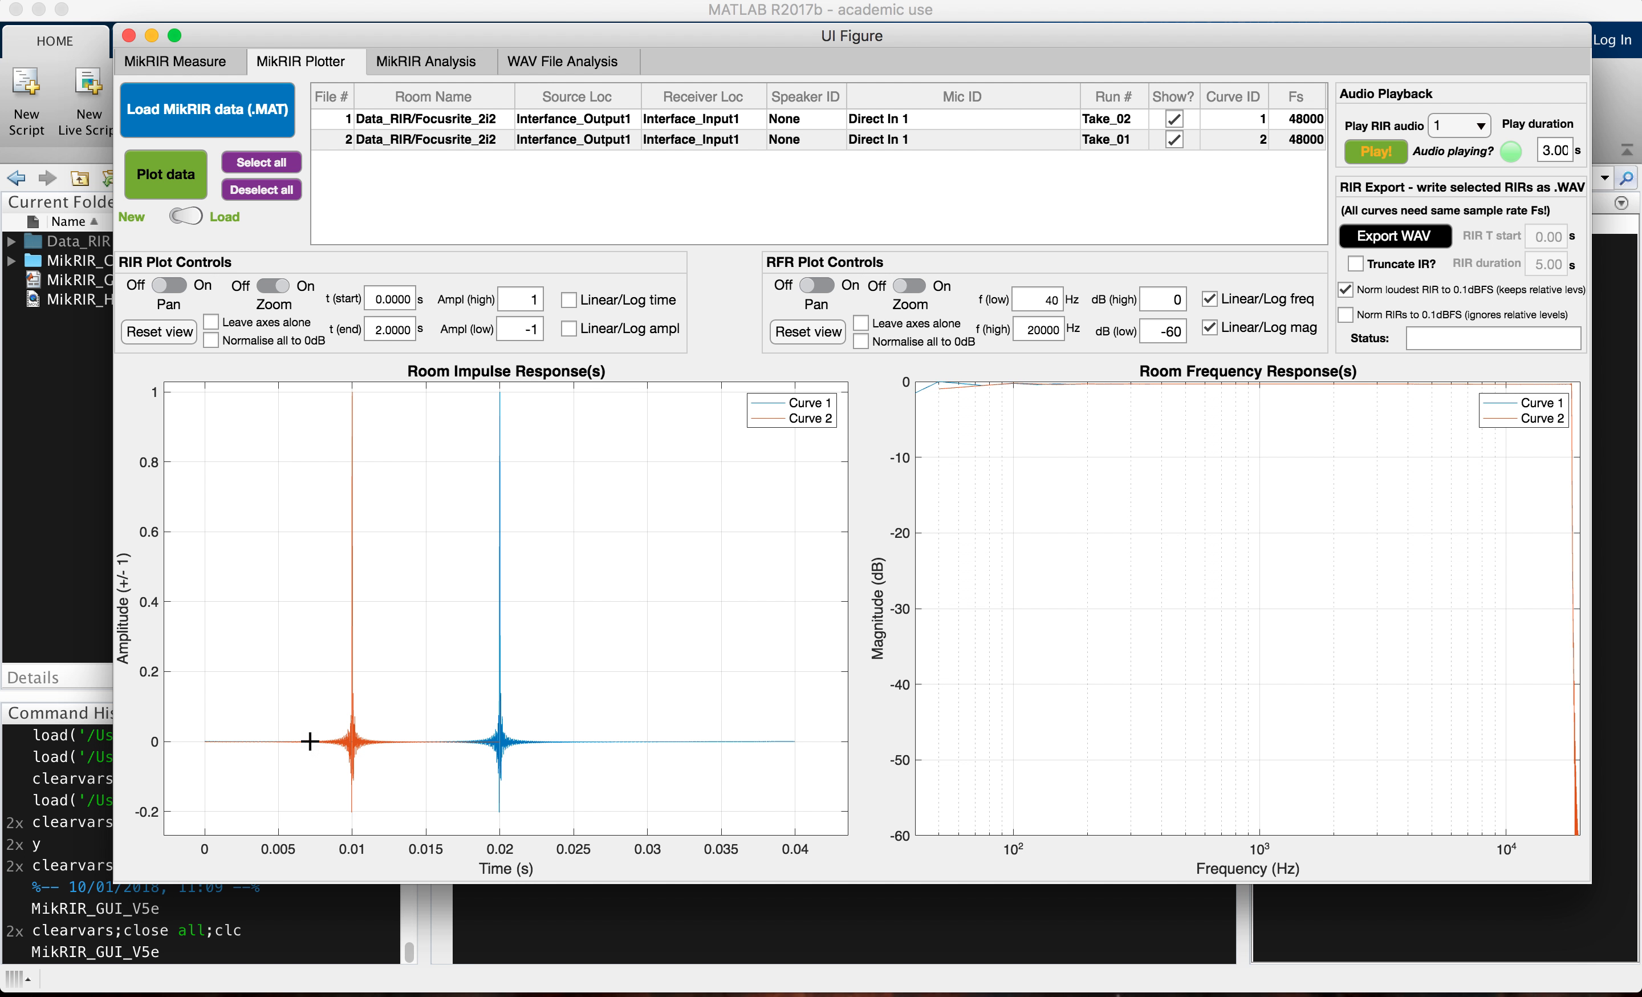
left_click(176, 65)
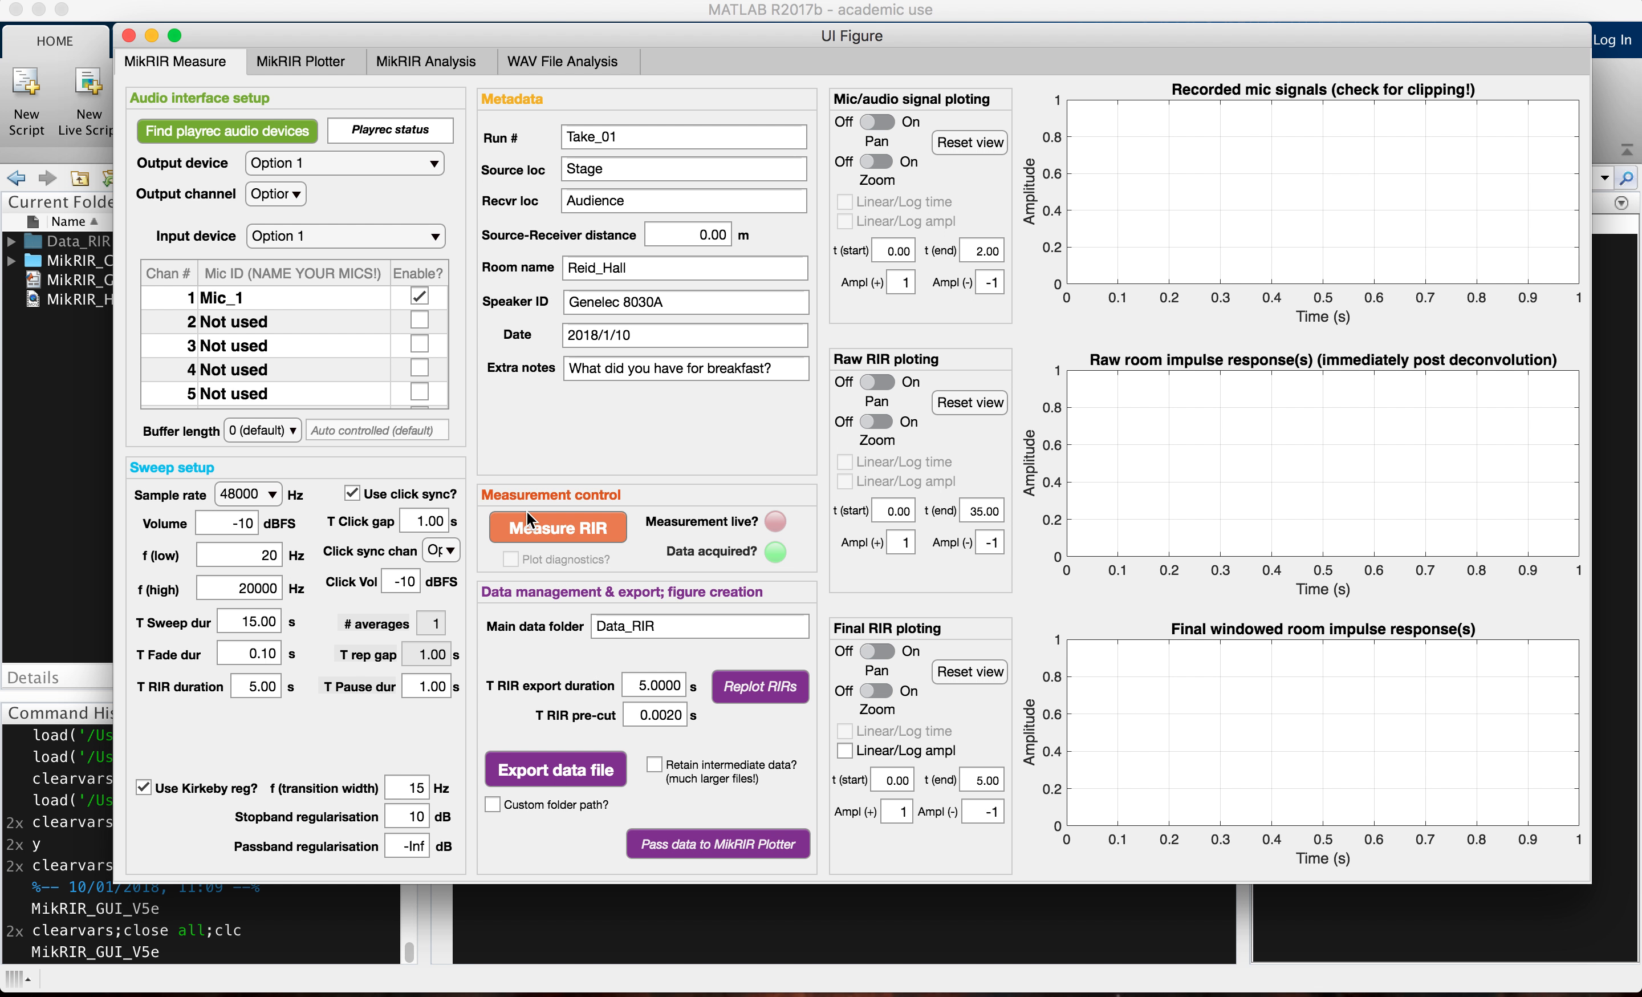
left_click(310, 64)
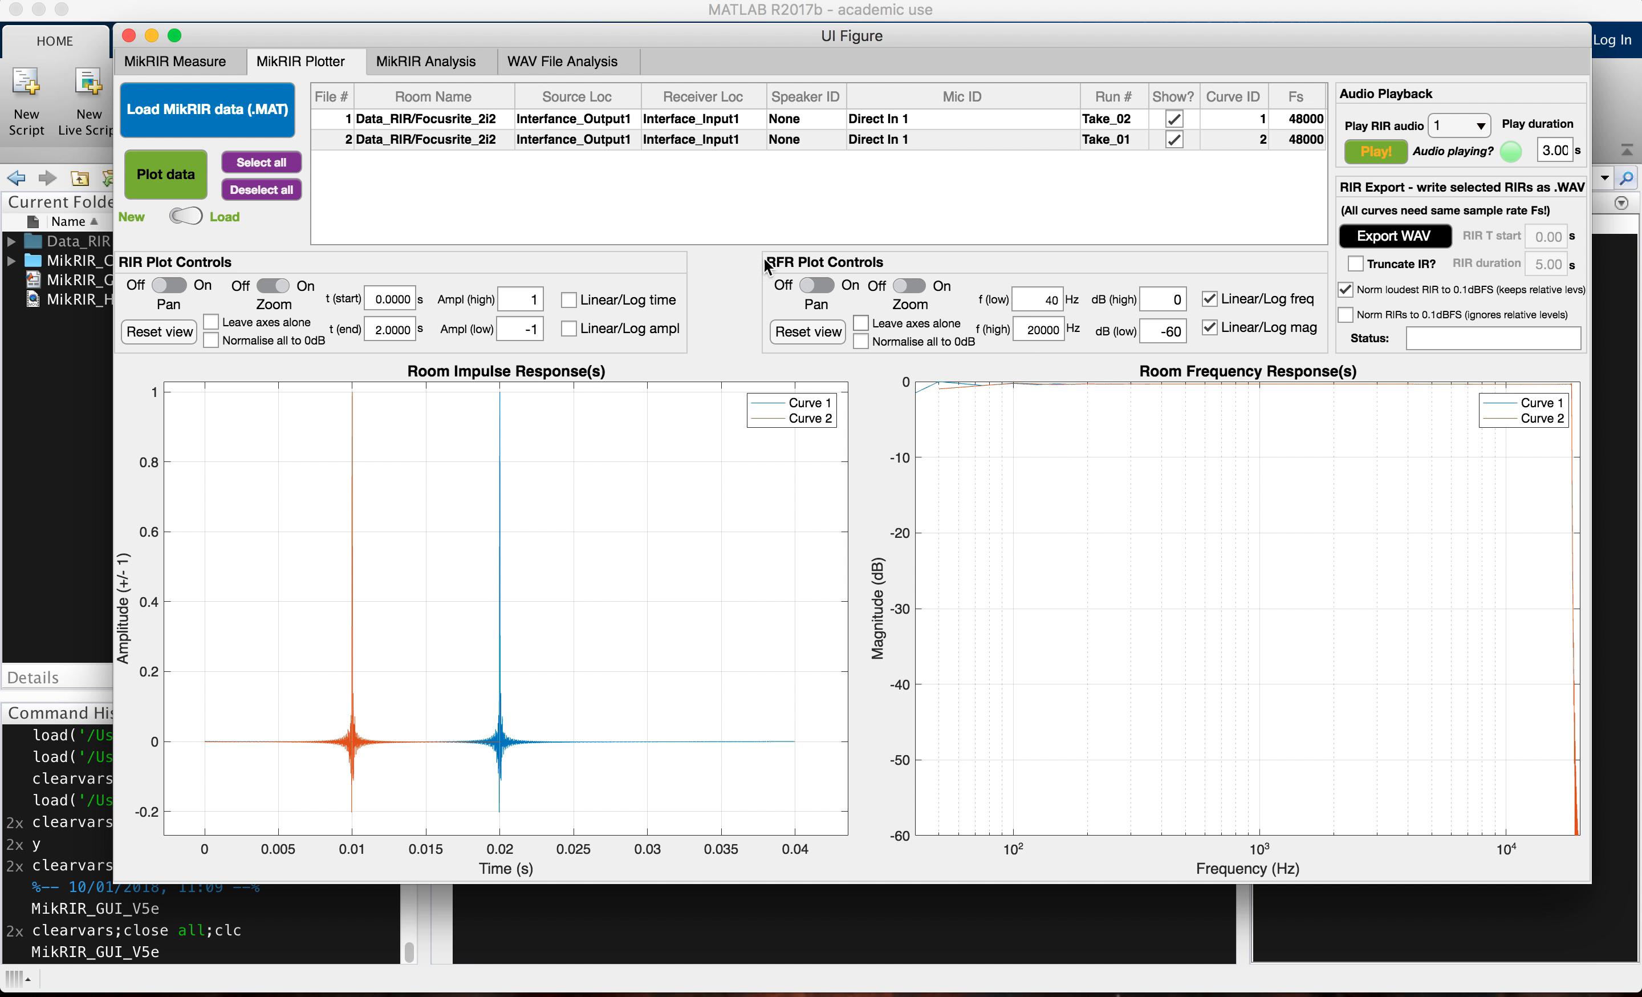
Step: Pan around the room frequency response plot to inspect the high-frequency roll-off, and reset its view
left_click(909, 287)
left_click(827, 287)
left_click_drag(1238, 524, 1272, 568)
left_click(805, 333)
left_click(829, 286)
left_click_drag(1241, 624, 1342, 362)
left_click_drag(1323, 629, 977, 616)
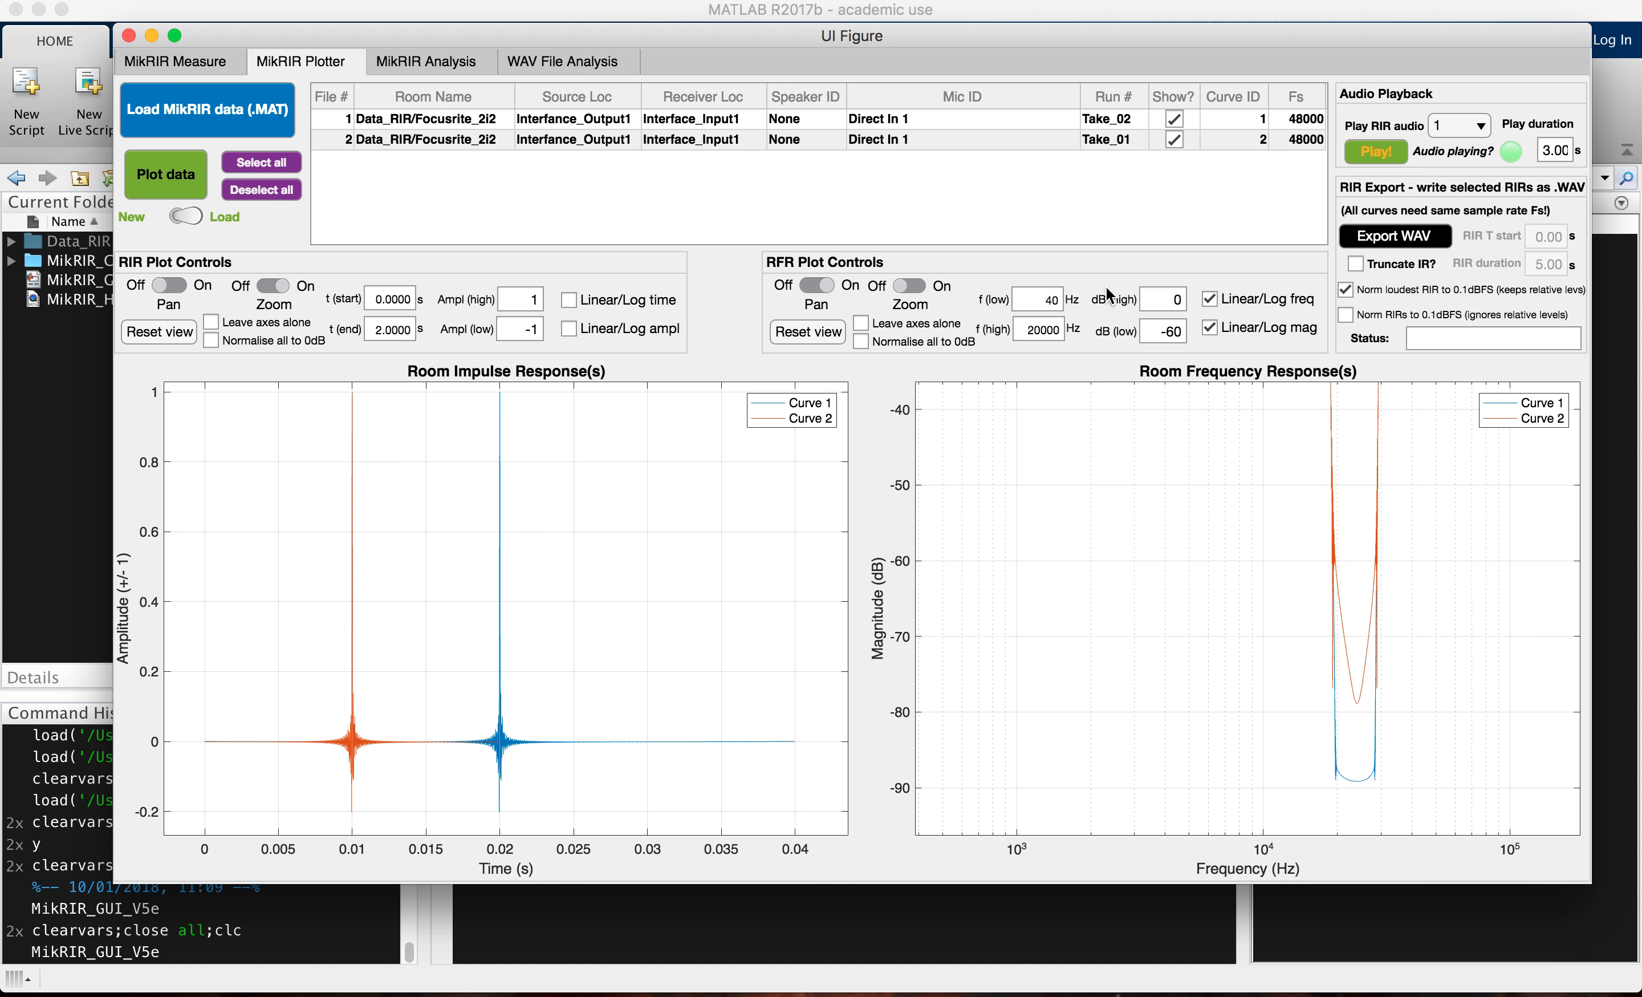
left_click(810, 336)
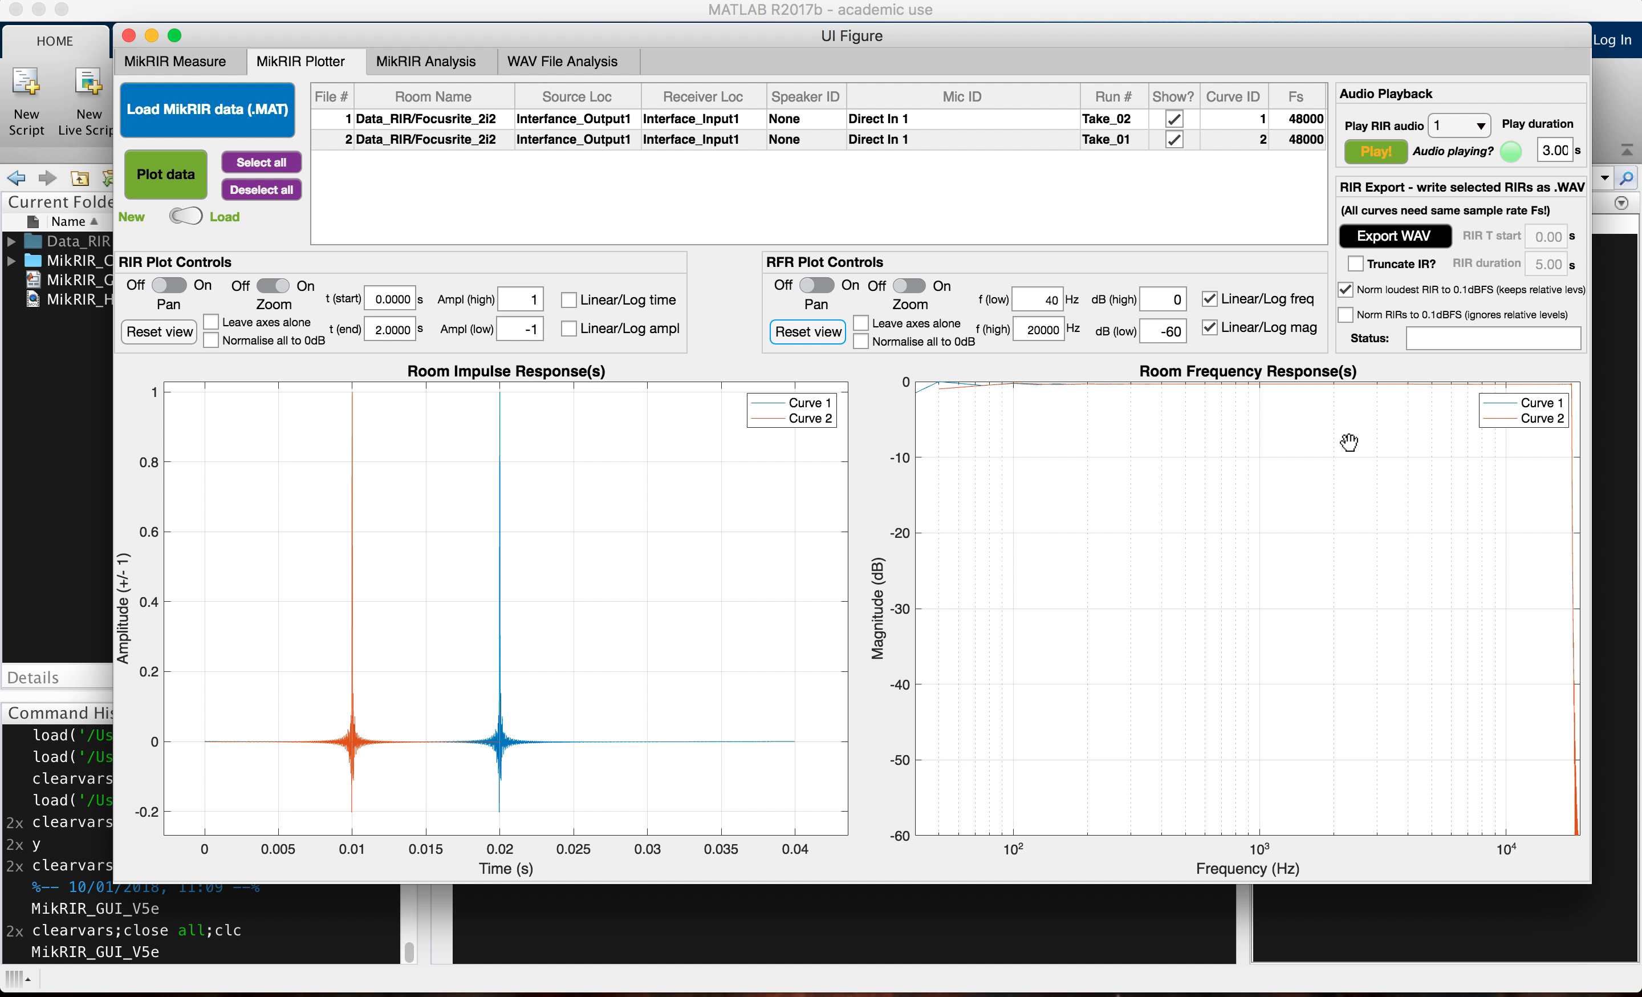
Step: Switch the room frequency response plot to linear frequency and linear magnitude axes
left_click(1212, 299)
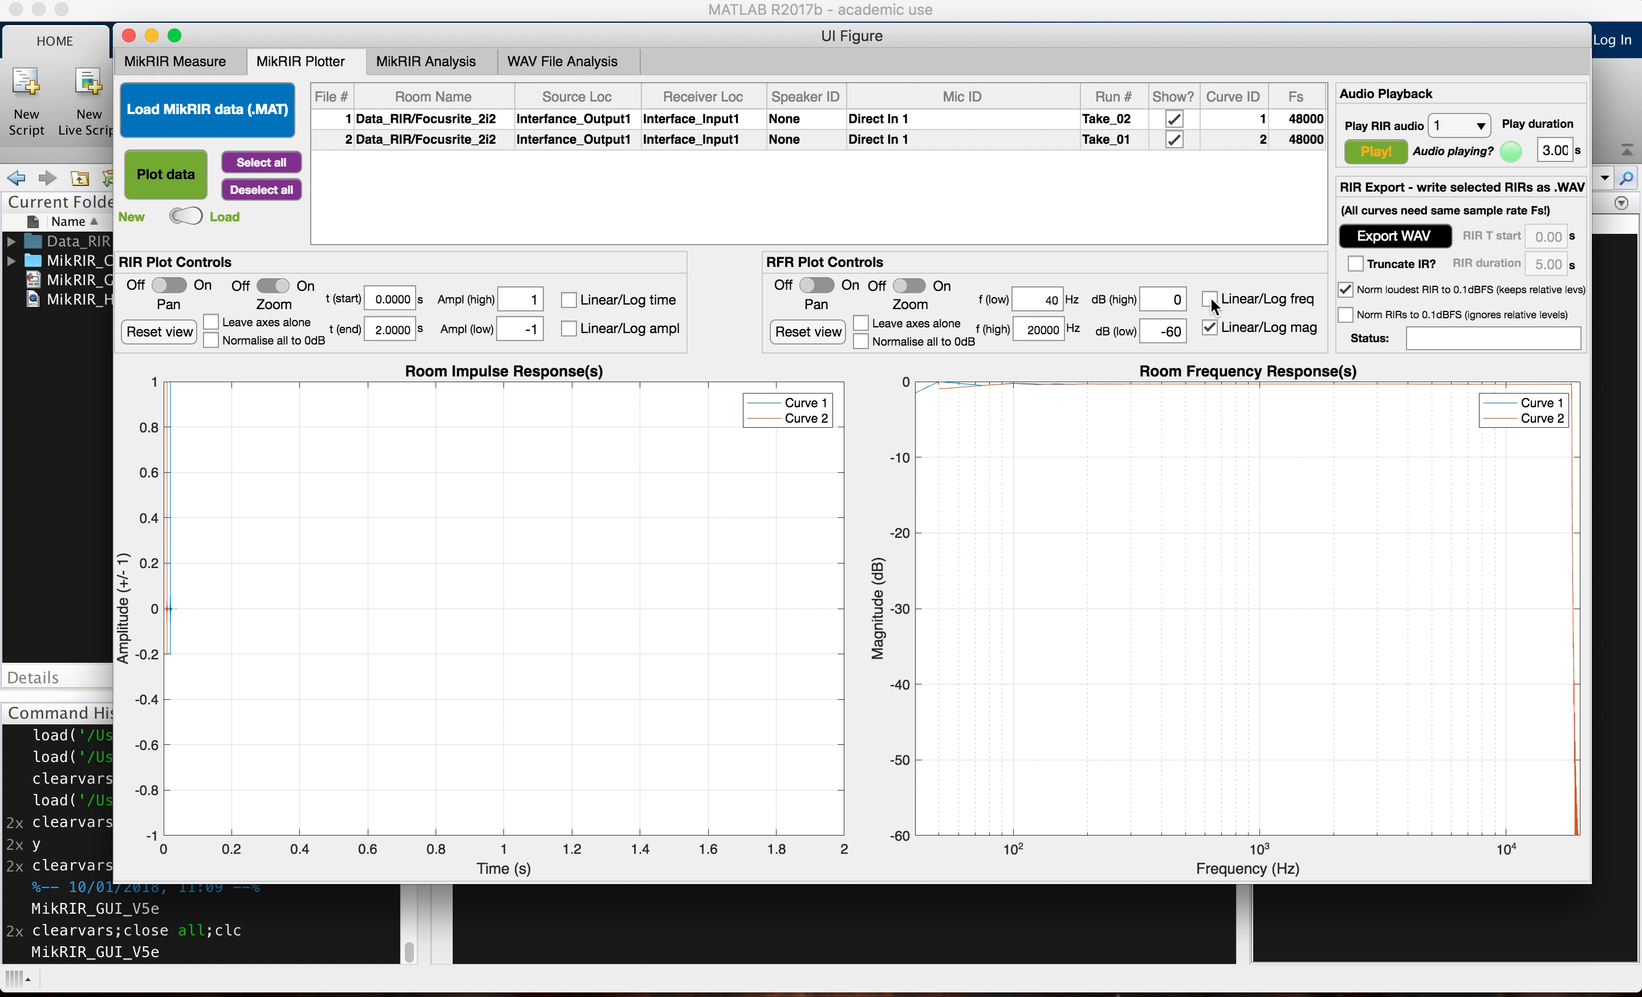
left_click(1215, 328)
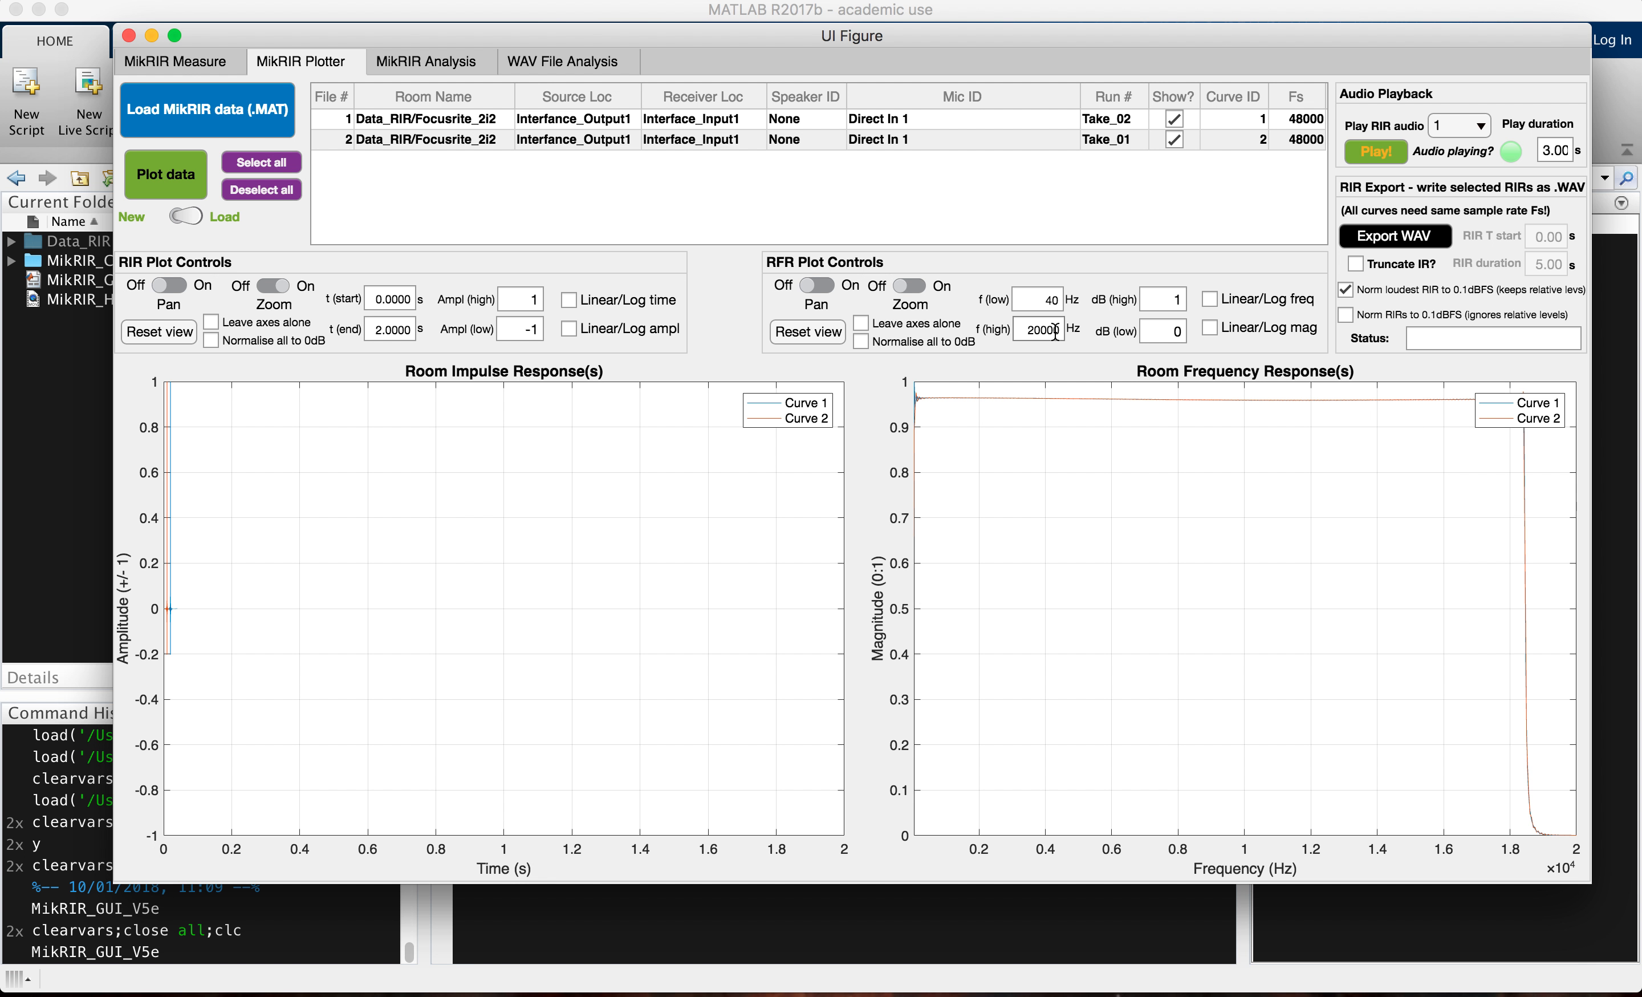
Step: Set the end time of the room impulse response plot to 0.04 s
double_click(396, 330)
type("0.02")
left_click(394, 301)
double_click(397, 329)
type("0.04")
key("Return")
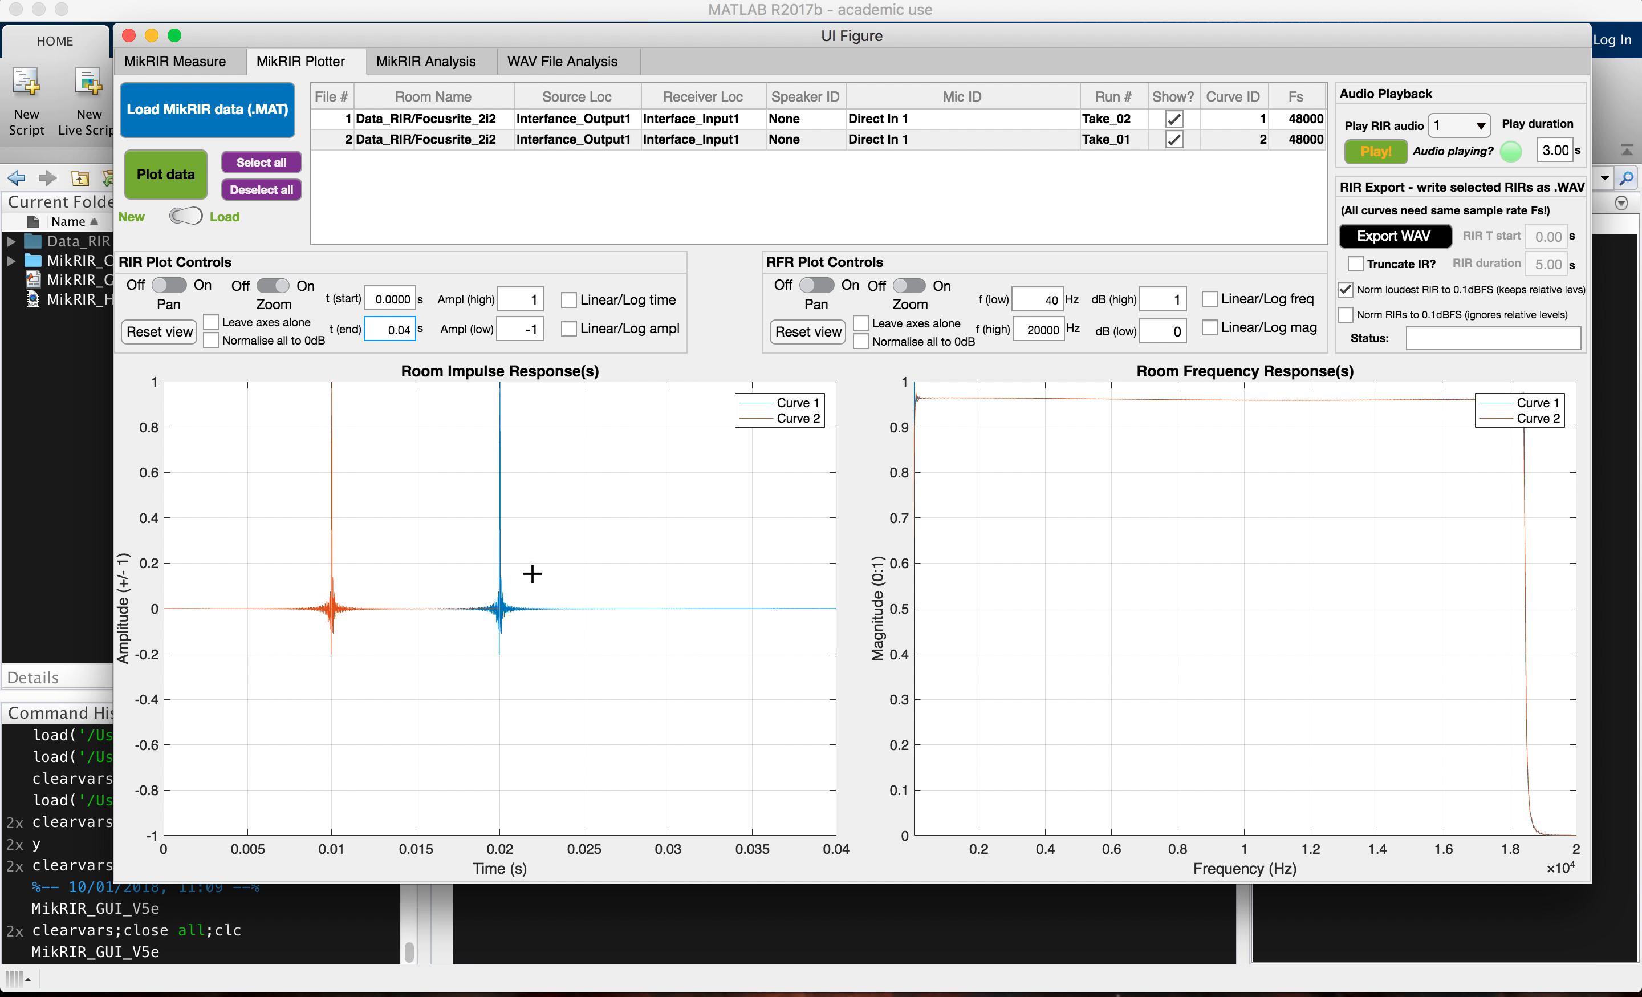
Step: Switch the impulse response amplitude to a logarithmic scale, trying the log time option and turning it back off
left_click(566, 328)
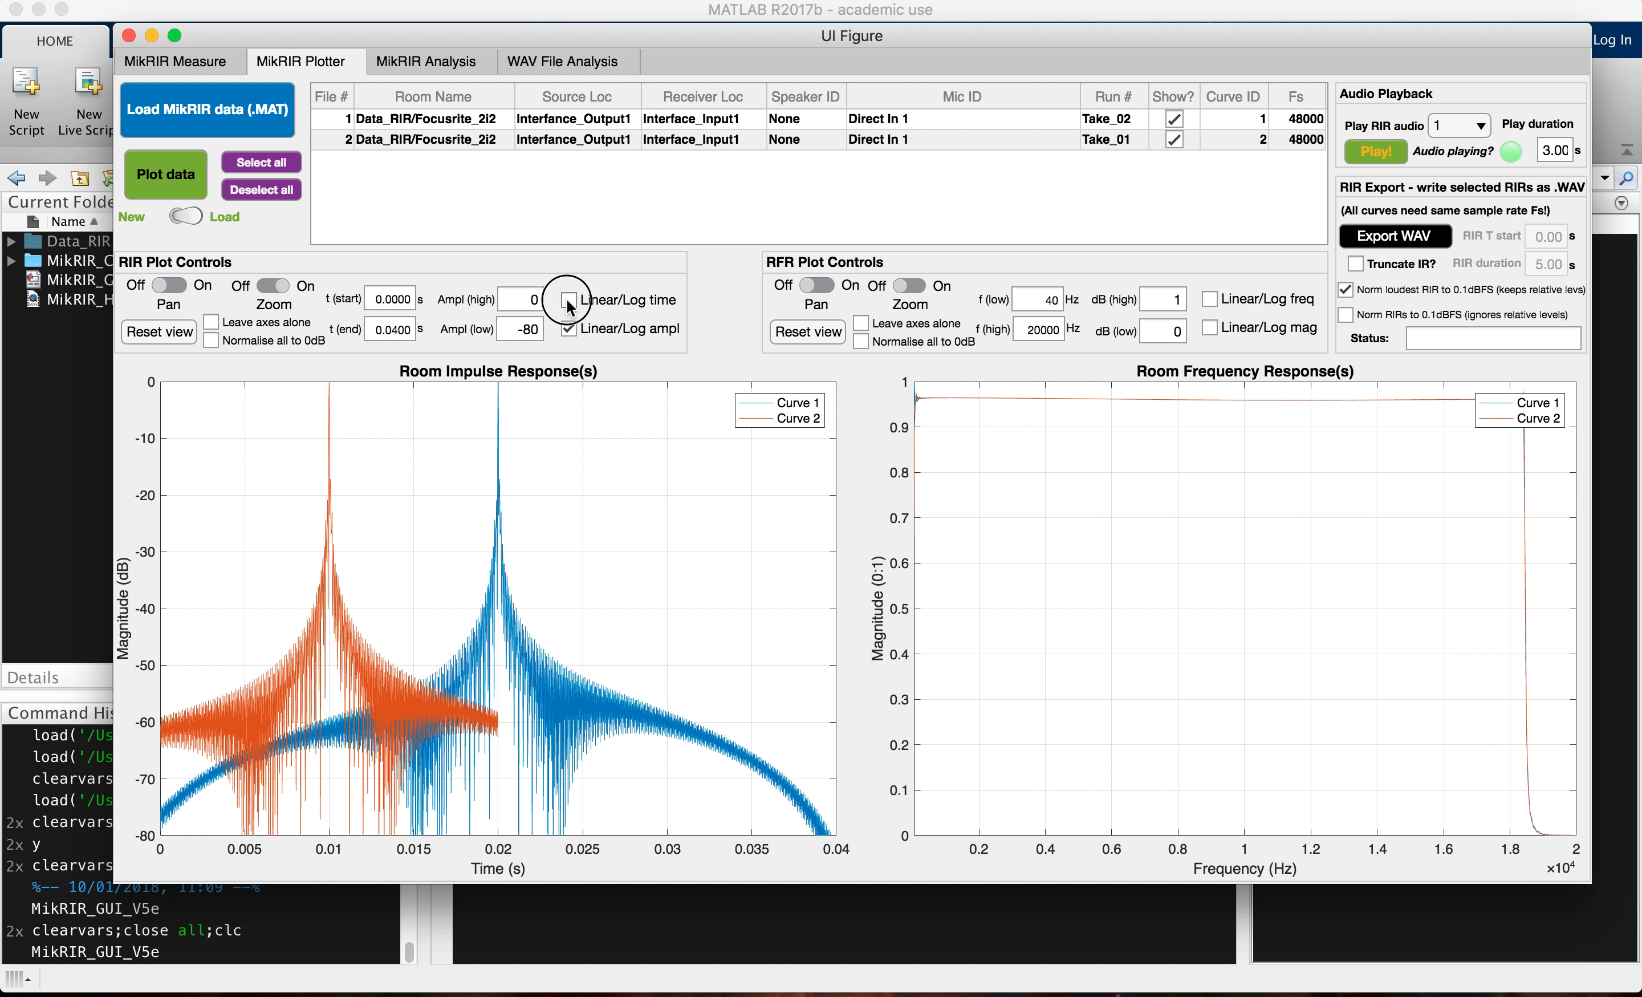
left_click(568, 302)
left_click(568, 301)
Step: Start loading MikRIR data and expand the _Examples folder inside Data_RIR in the file chooser
left_click(189, 102)
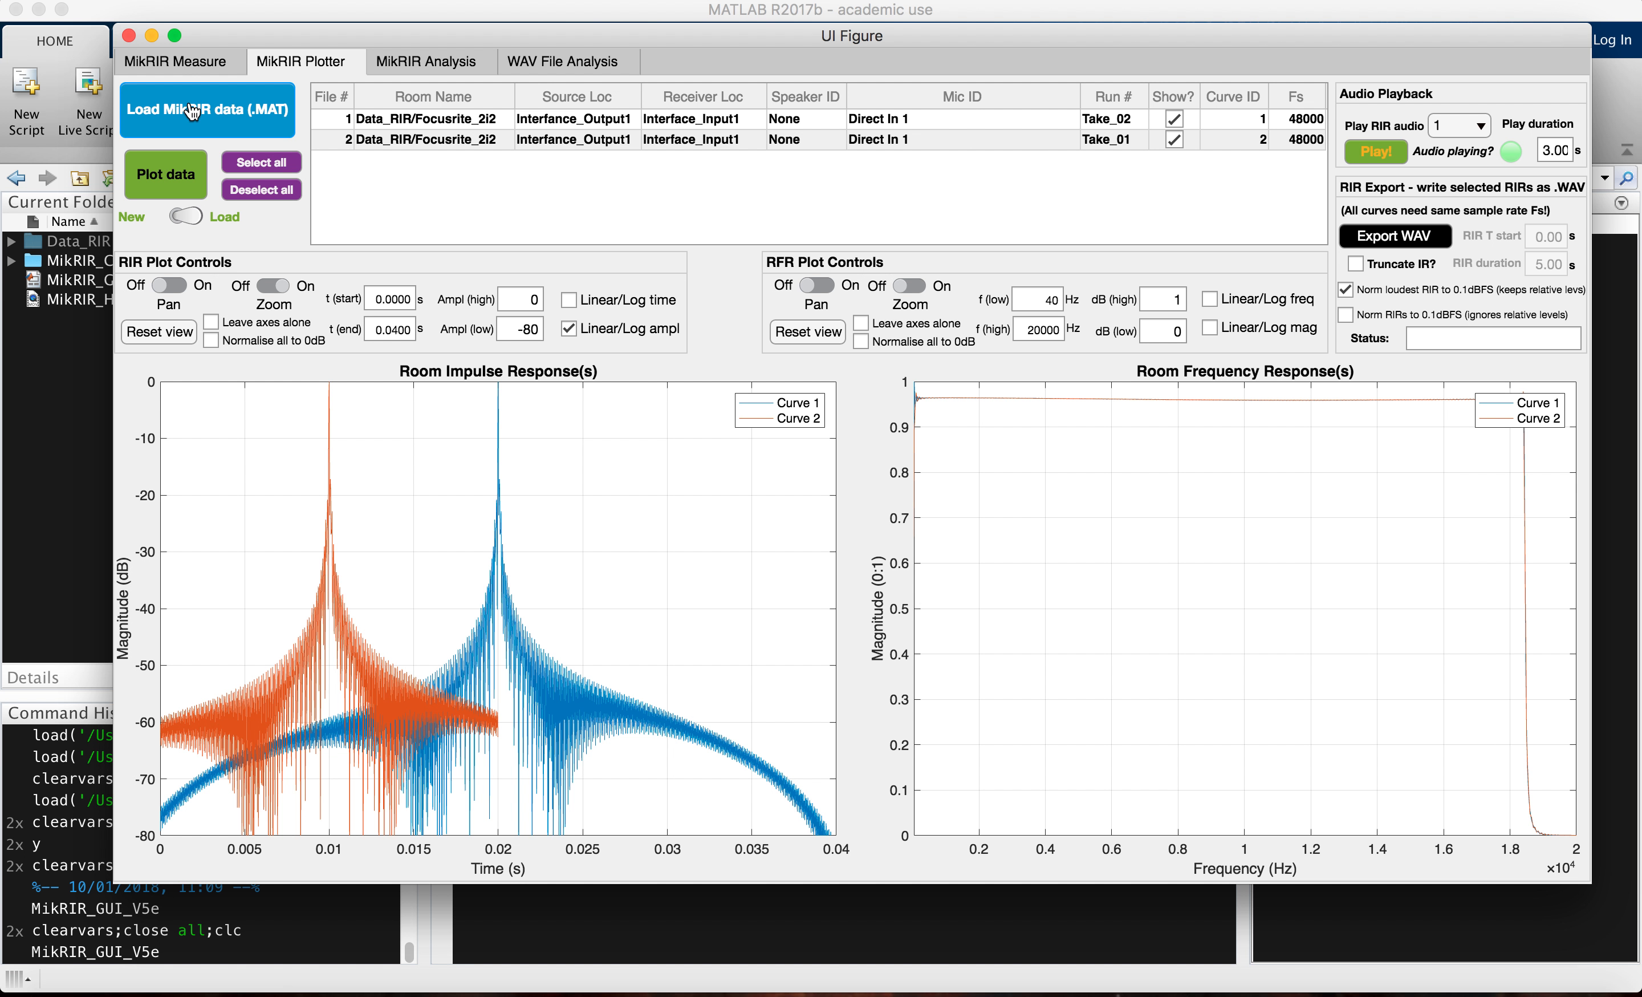
key("super+Tab")
key("super+Tab")
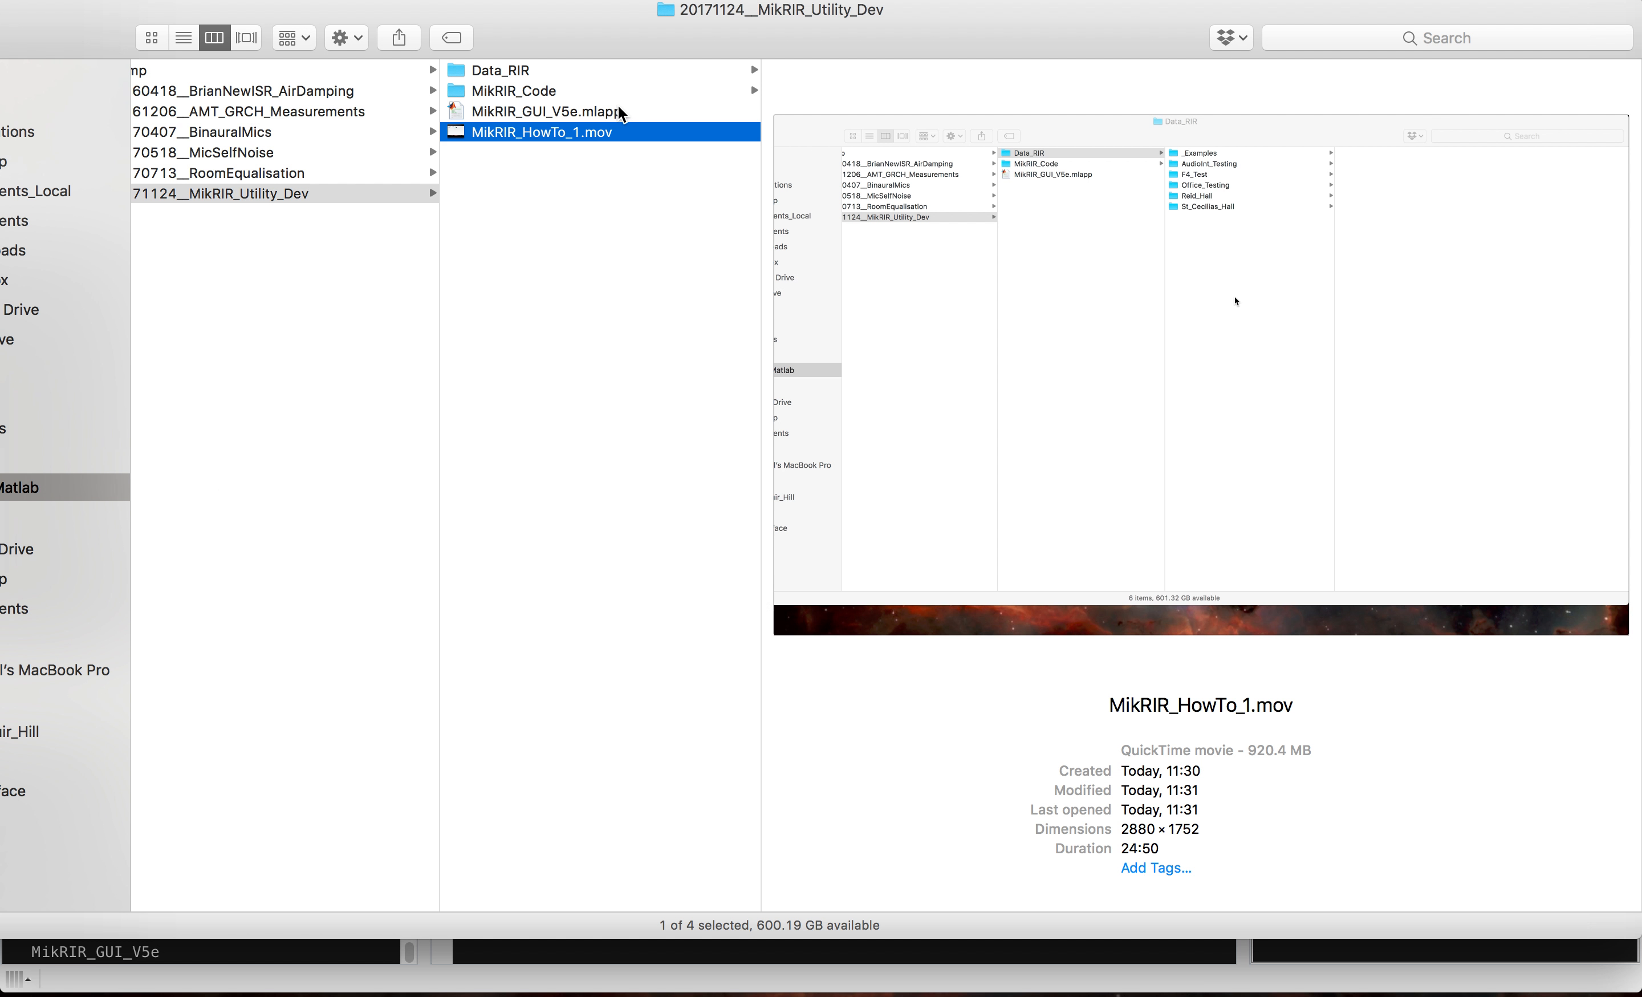
key("super+Tab")
key("super+Tab")
key("super+Tab")
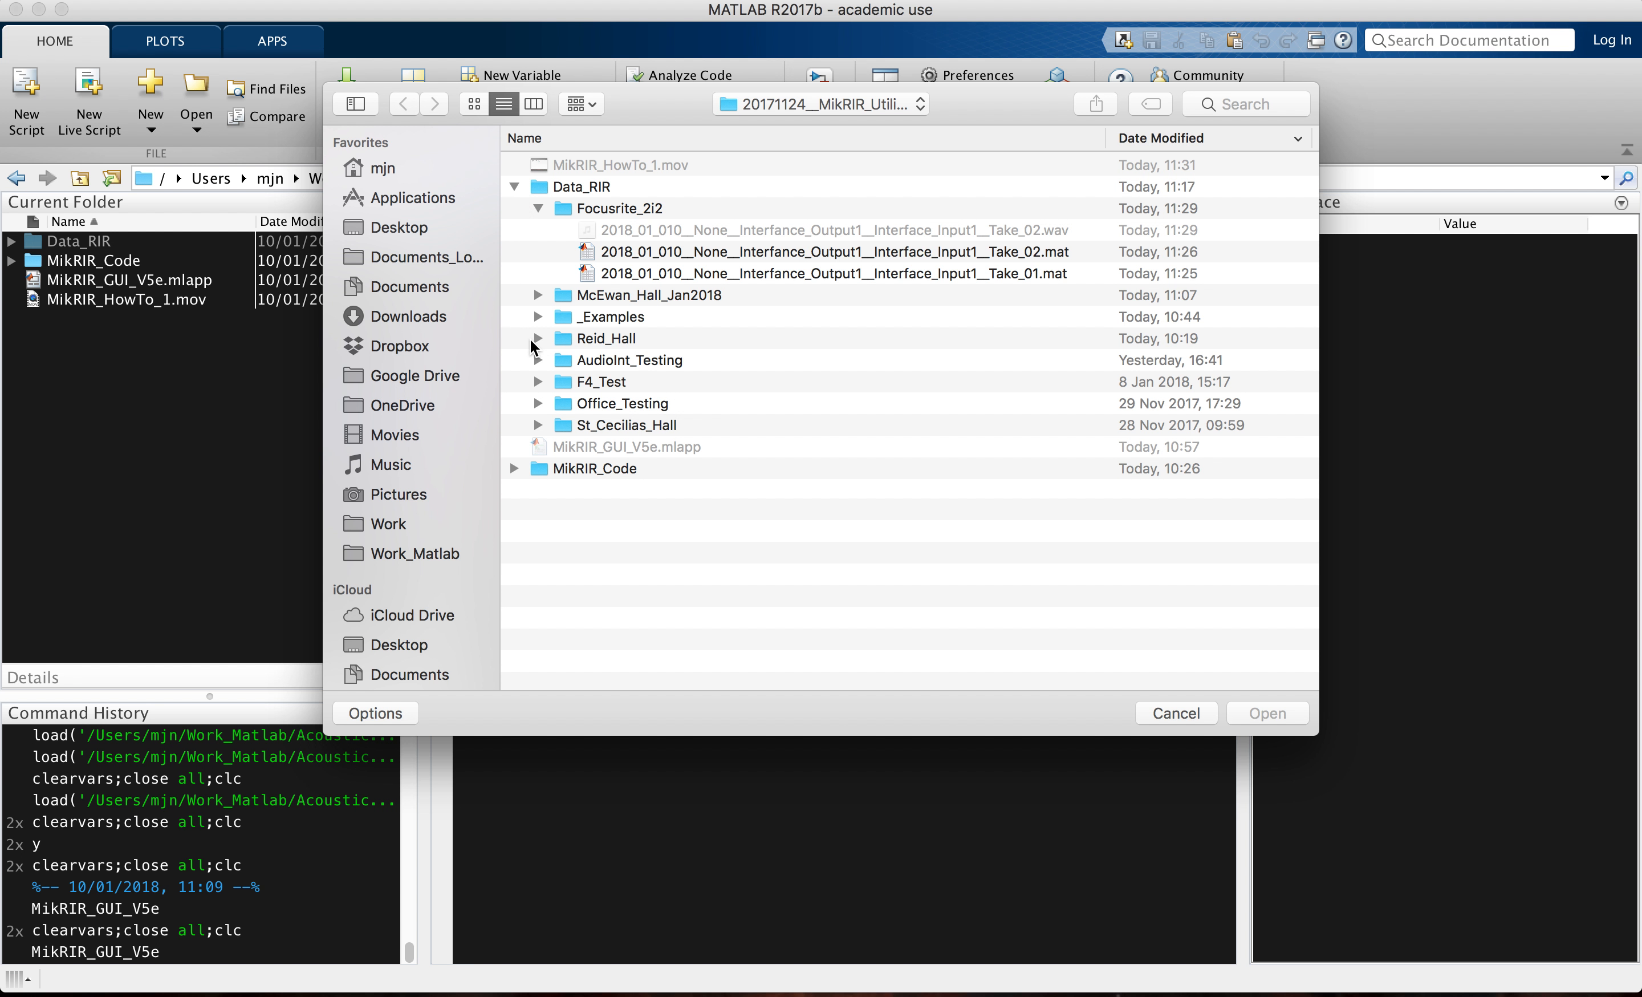
left_click(538, 318)
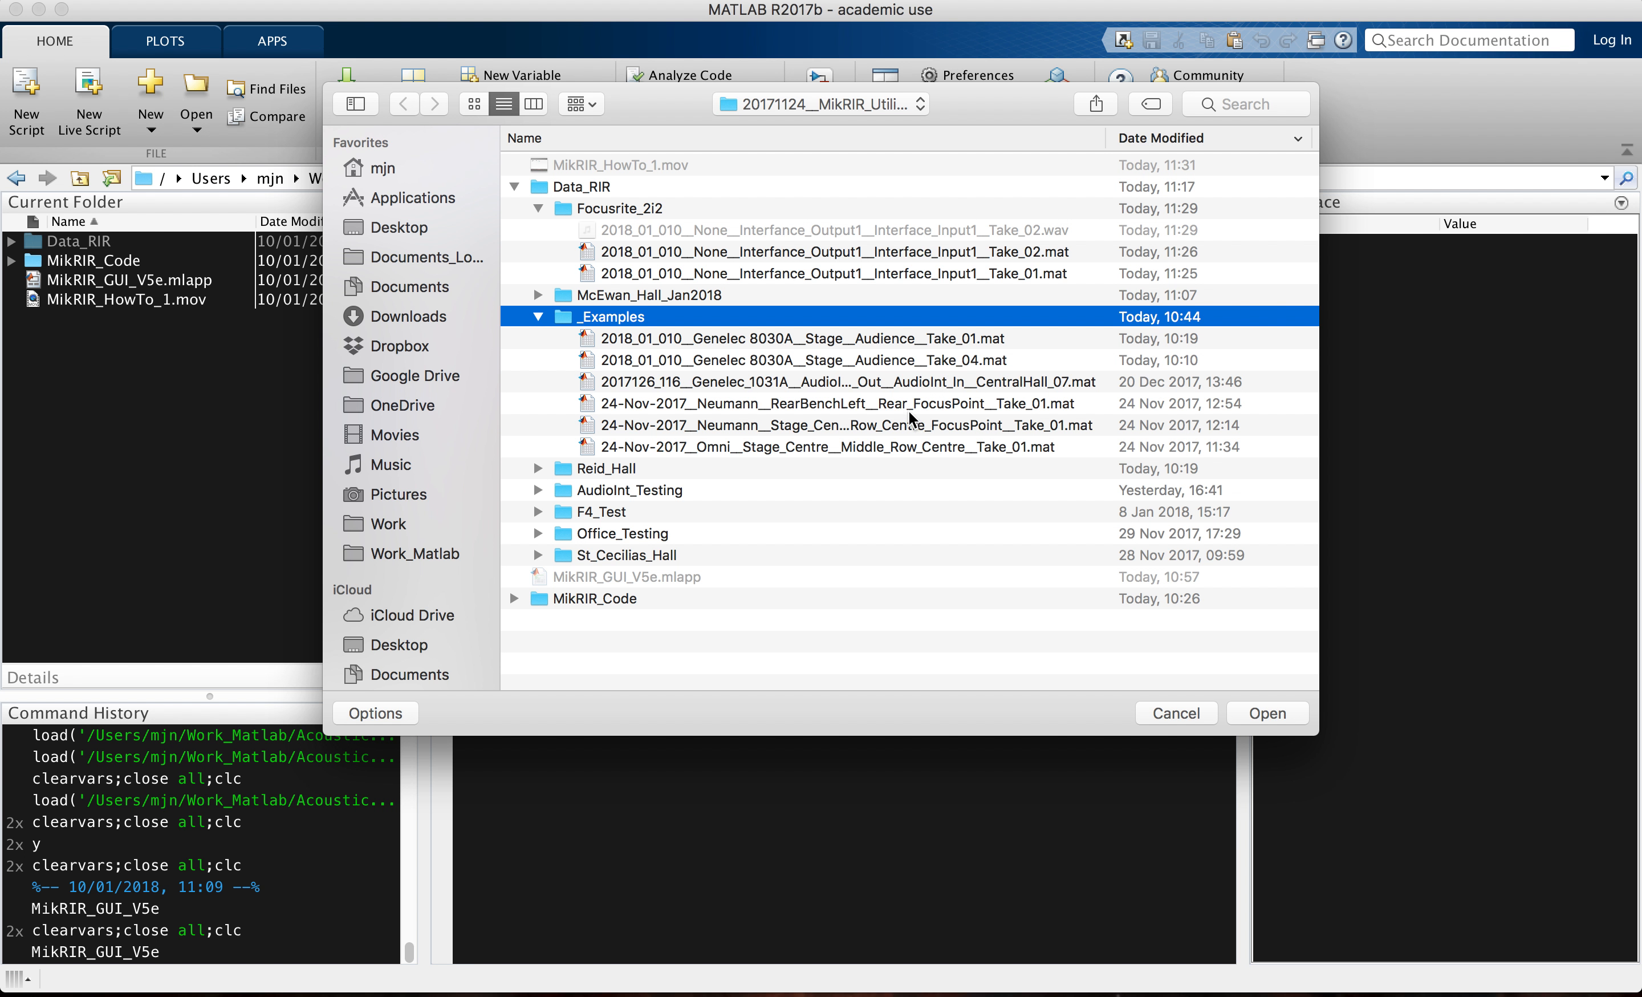
Step: Try to load Focusrite_2i2 Take_02 together with the _Examples files Genelec 8030A Take_01, Genelec_1031A CentralHall_07 and Omni Stage_Centre Take_01
left_click(1013, 383)
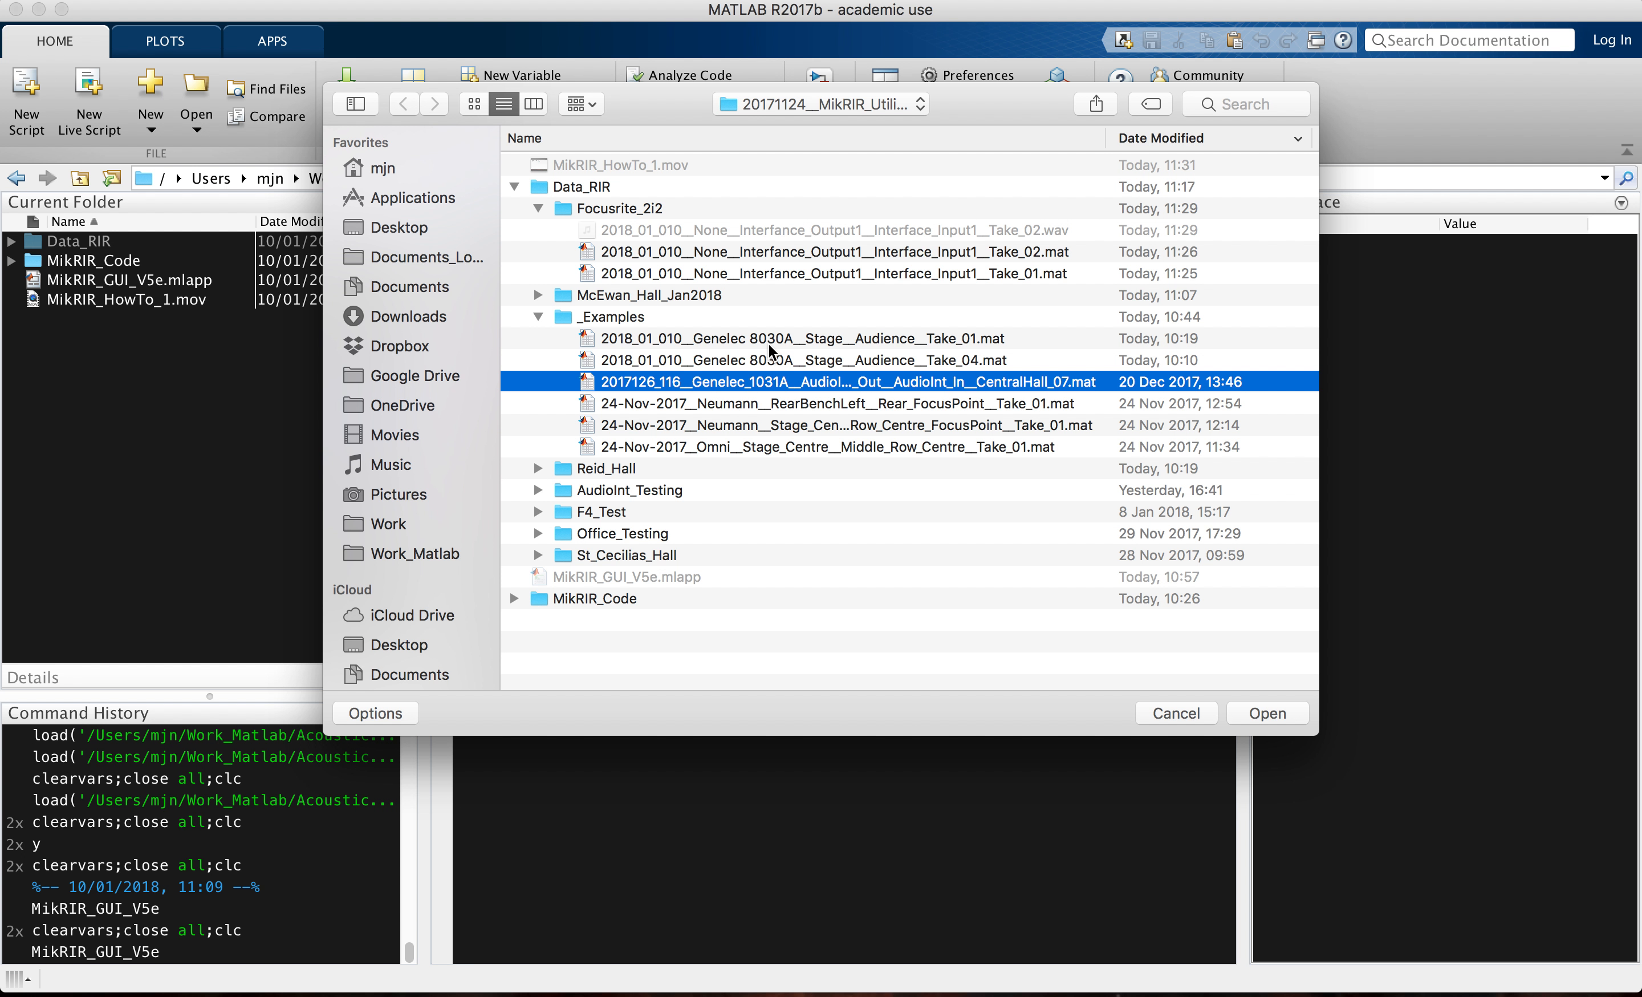
left_click(721, 339, "super")
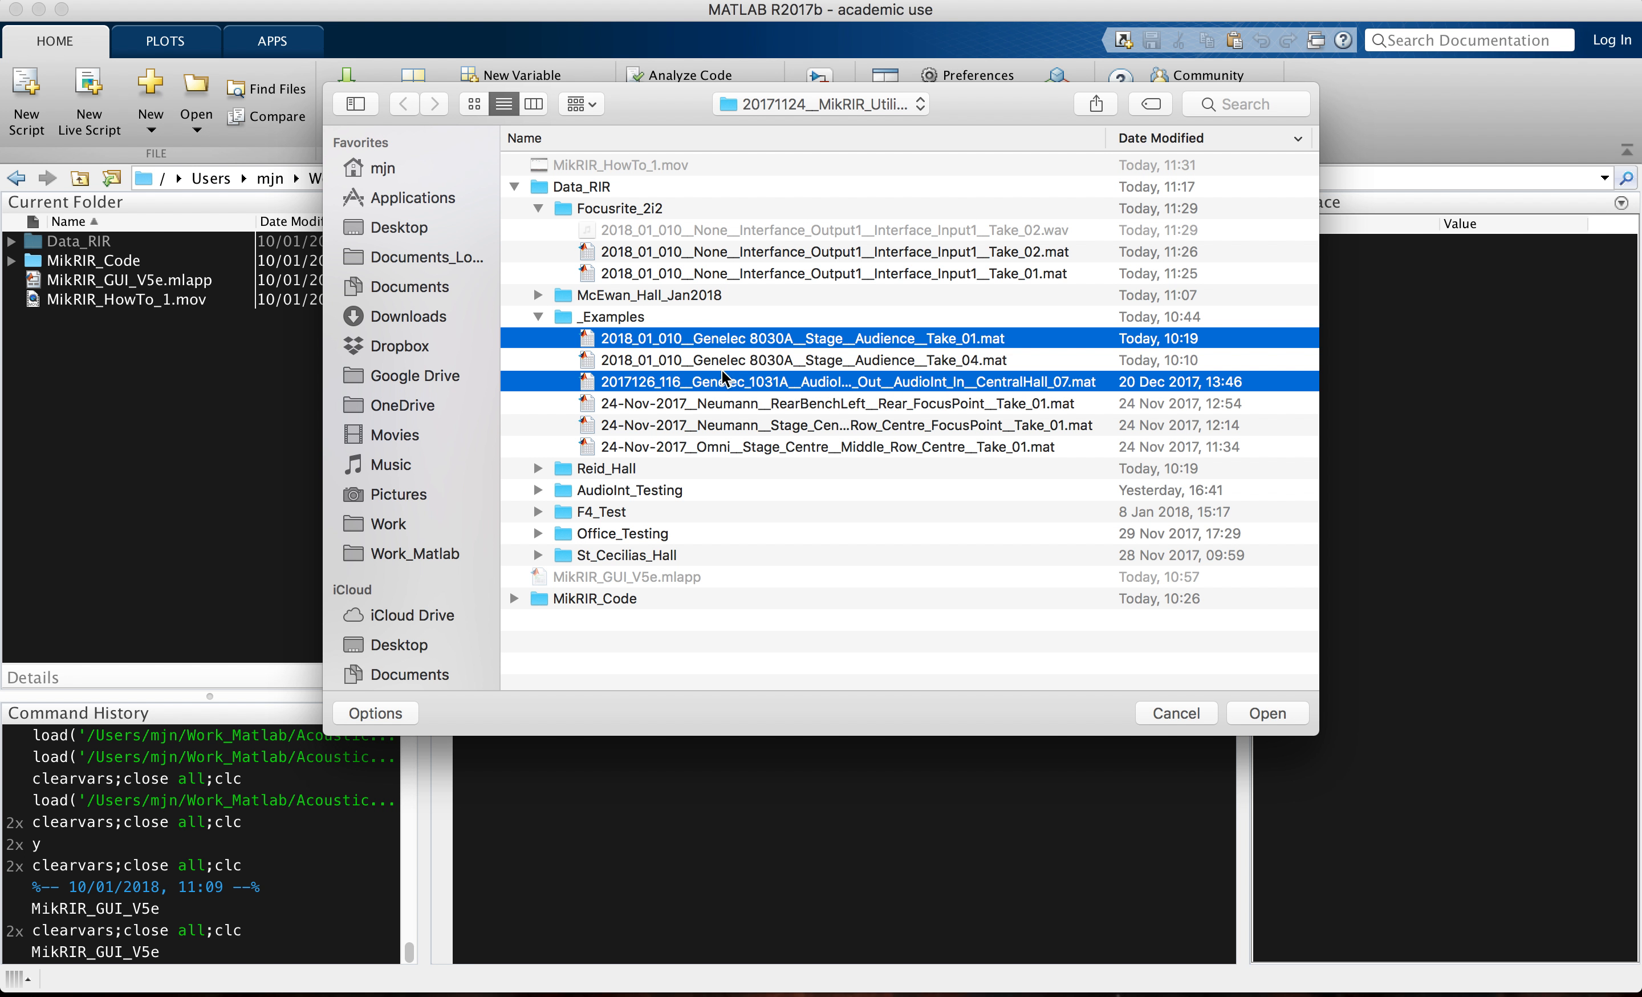
left_click(721, 446, "super")
left_click(735, 252, "super")
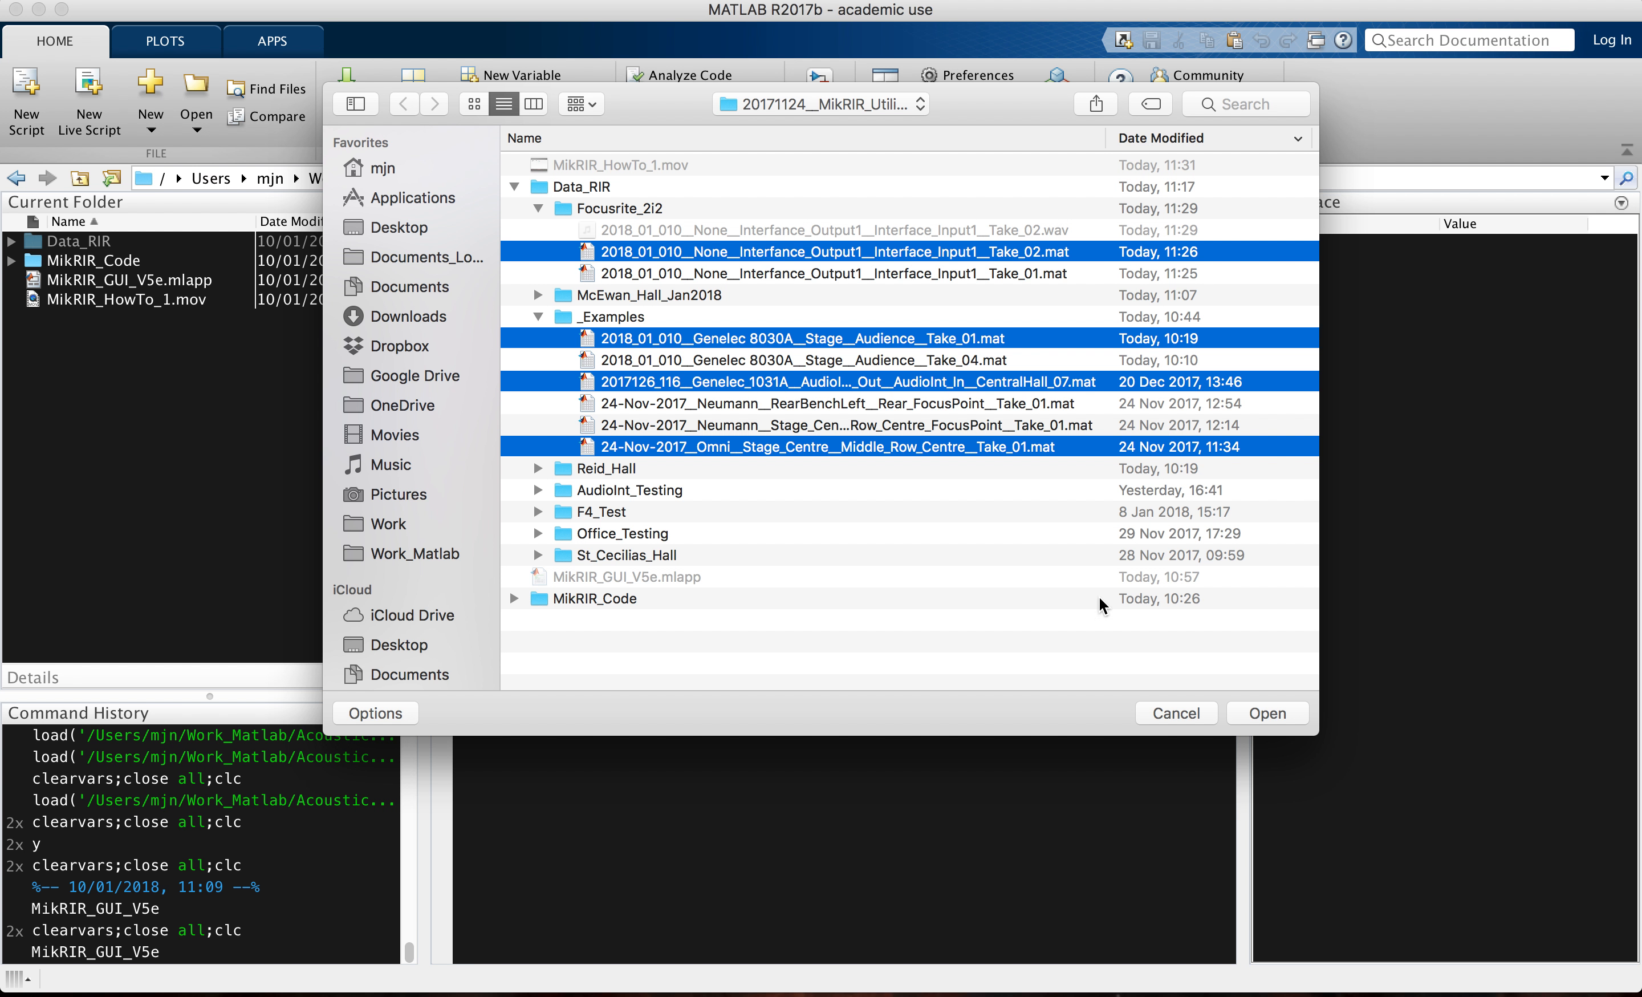
left_click(1265, 713)
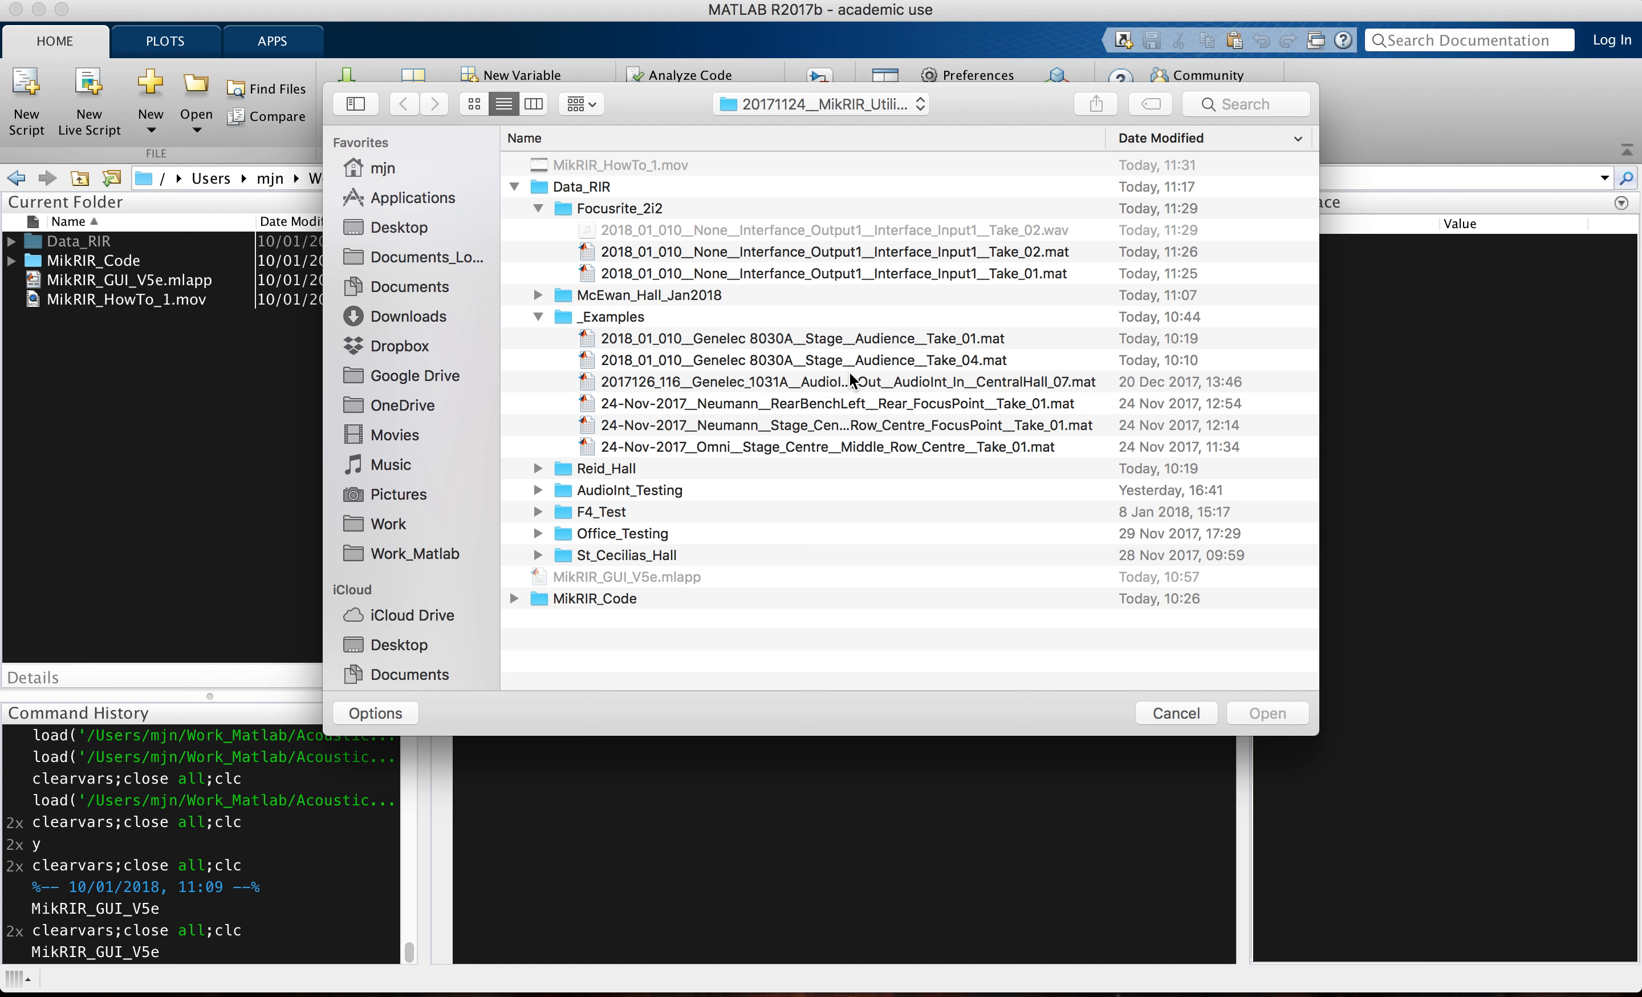
Step: Load the _Examples files Genelec 8030A Take_04, Genelec_1031A CentralHall_07 and Neumann Row_Centre_FocusPoint Take_01, and return to the plotter window
left_click(835, 337)
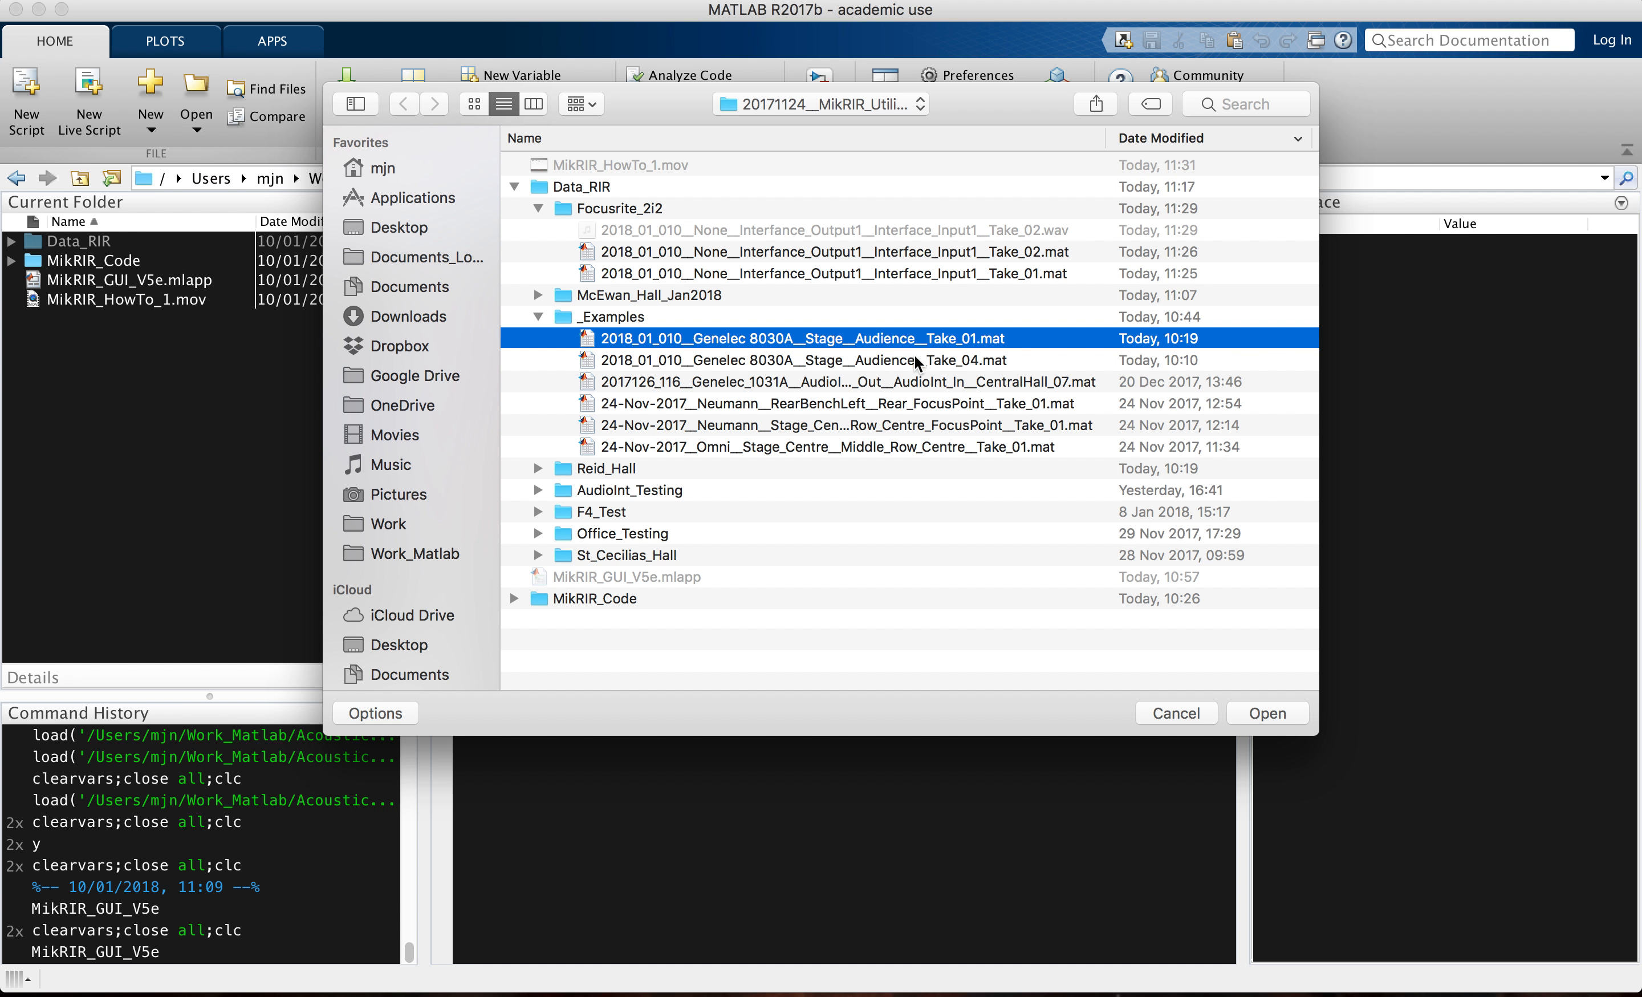
left_click(1002, 384)
left_click(970, 361, "super")
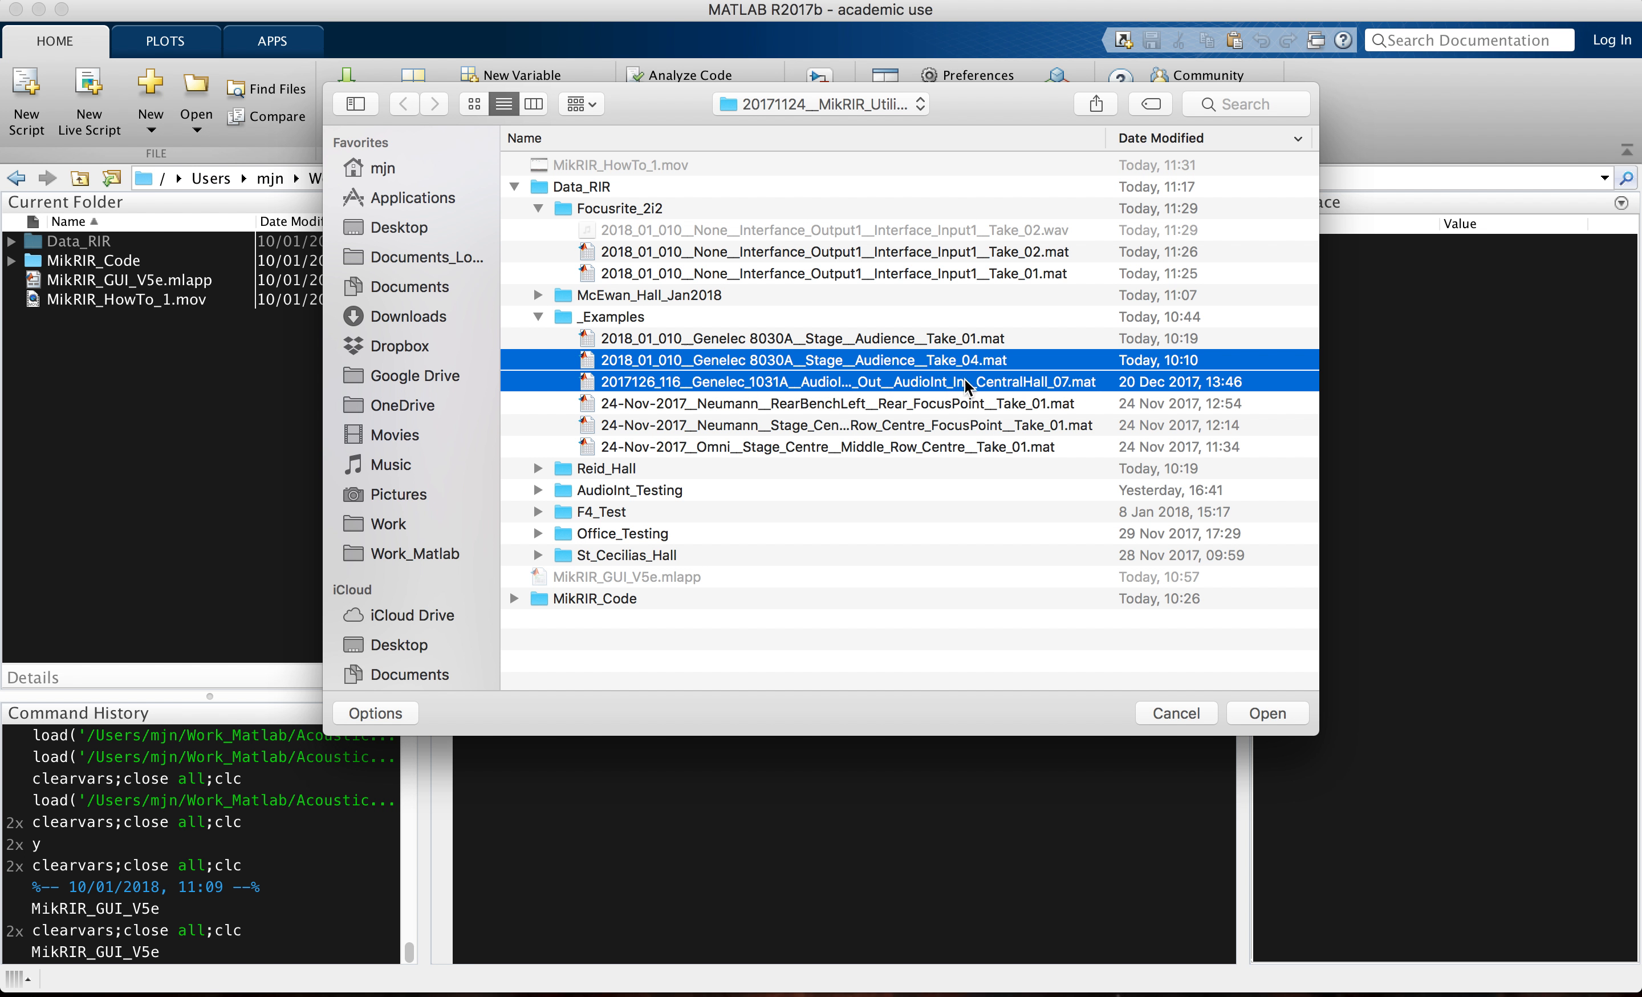
left_click(965, 423, "super")
left_click(1268, 713)
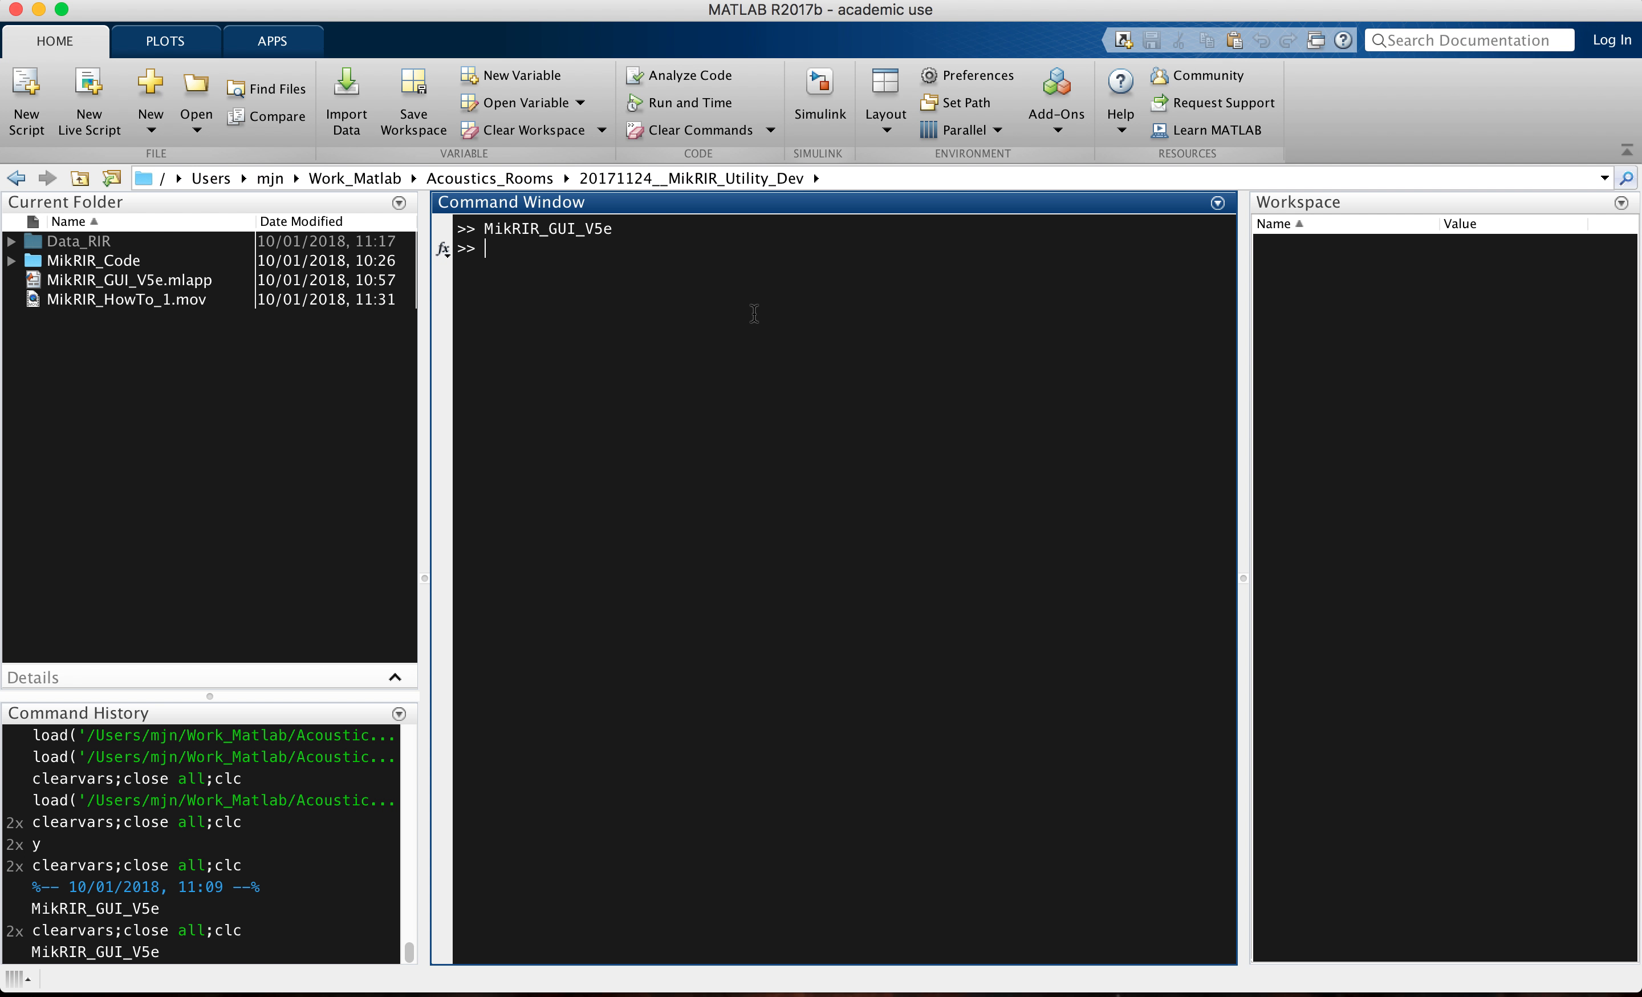
key("super+Tab")
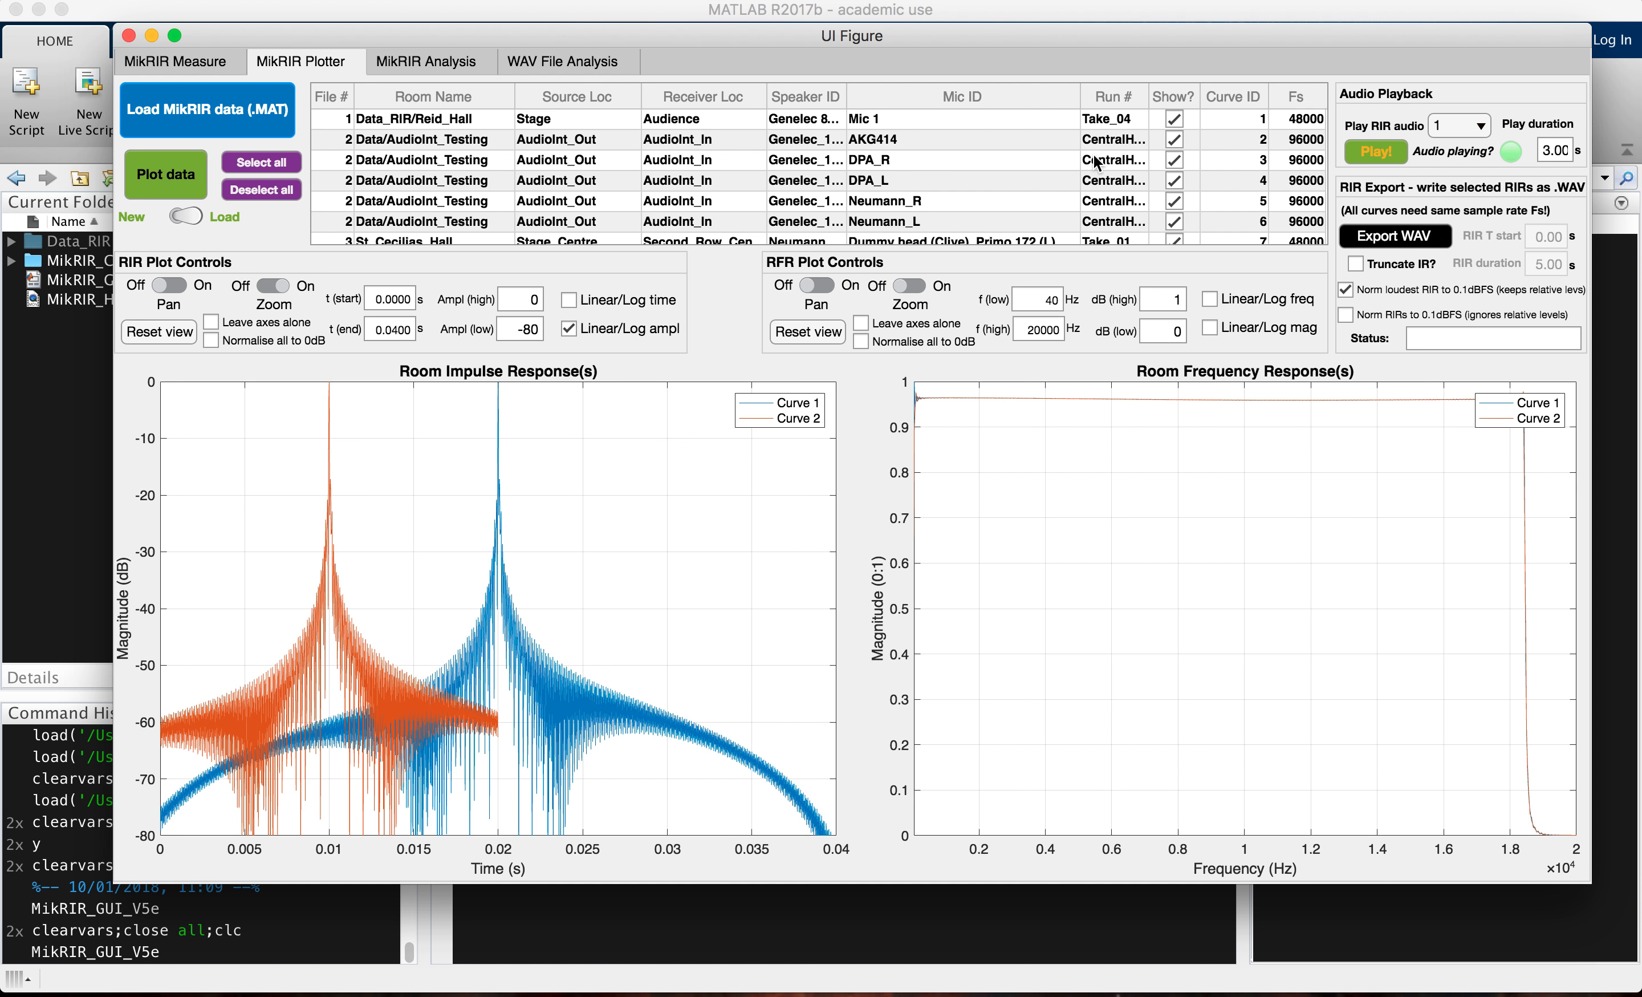
Step: Look through the table of loaded curves, checking the file numbers, mic IDs, run names, curve IDs and sample rates
left_click_drag(1079, 98, 1149, 95)
left_click(1302, 120)
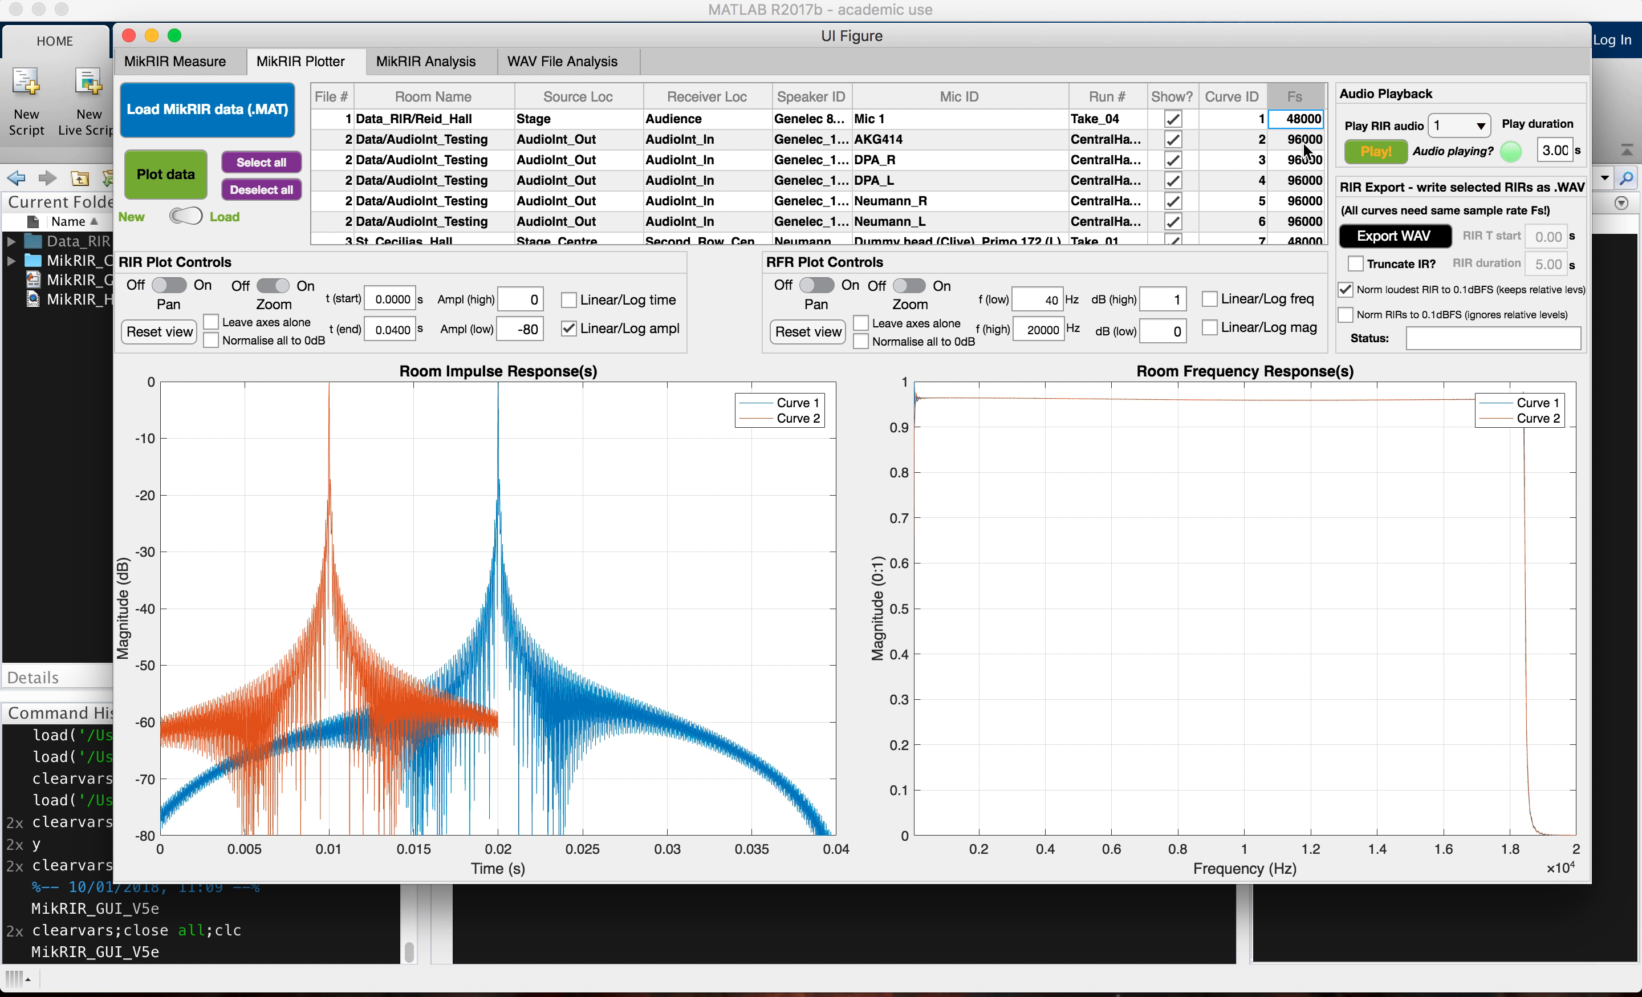
scroll(1304, 158, "down", 3)
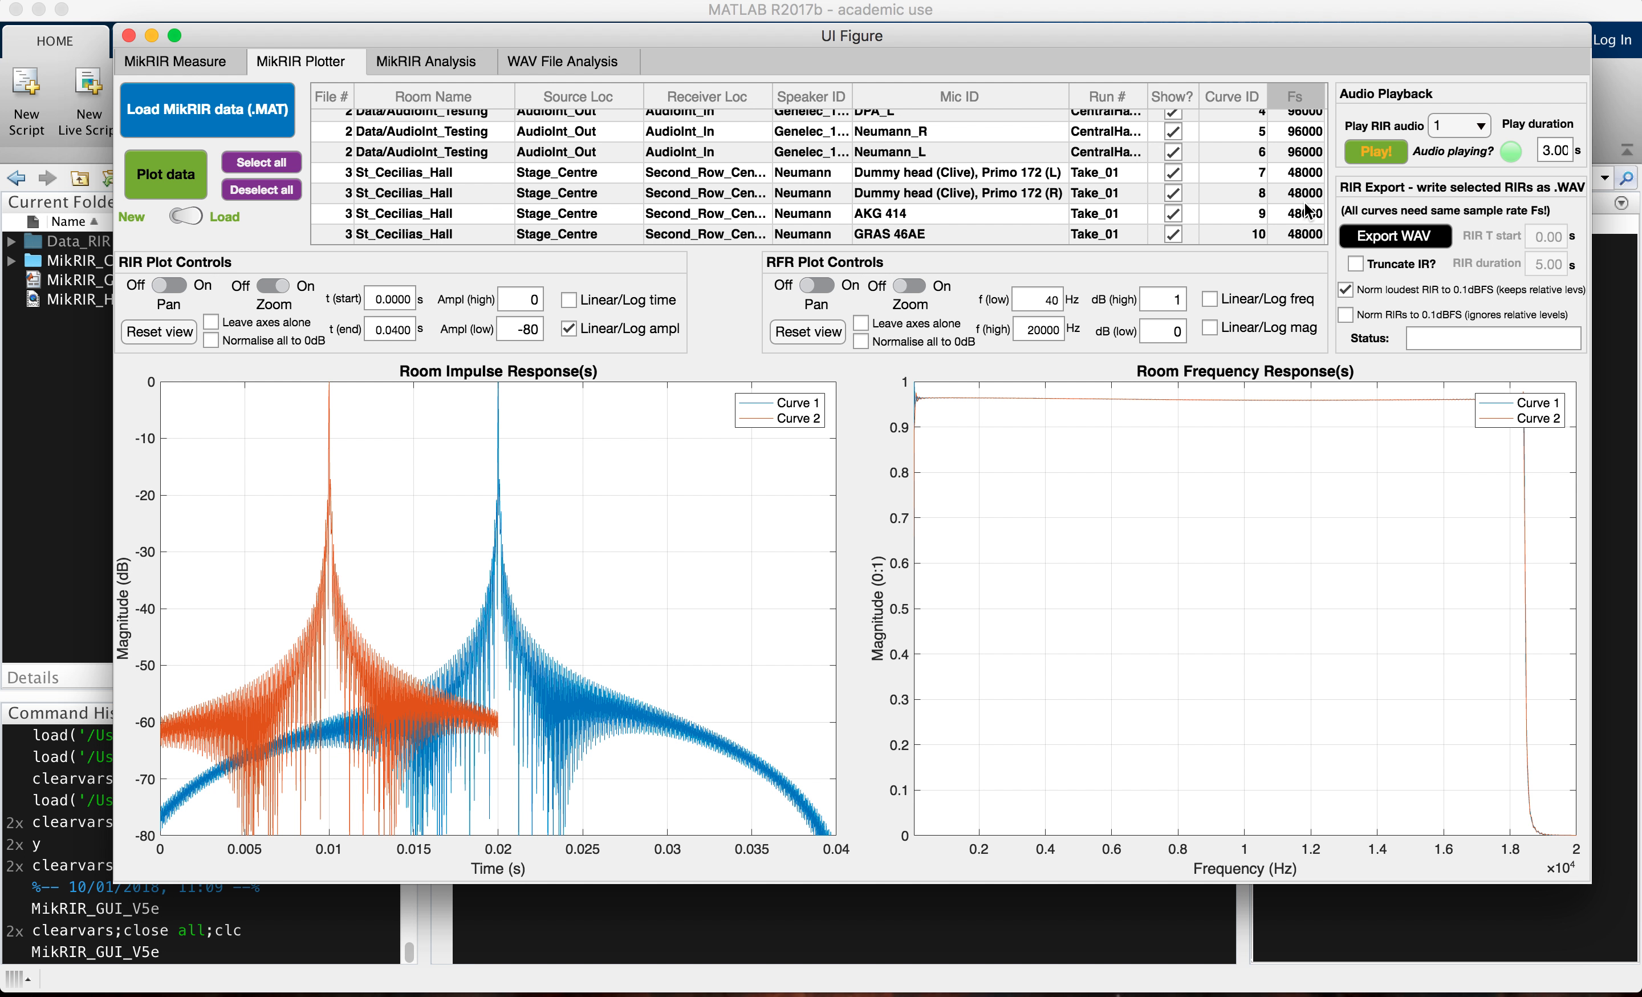
scroll(805, 235, "up", 3)
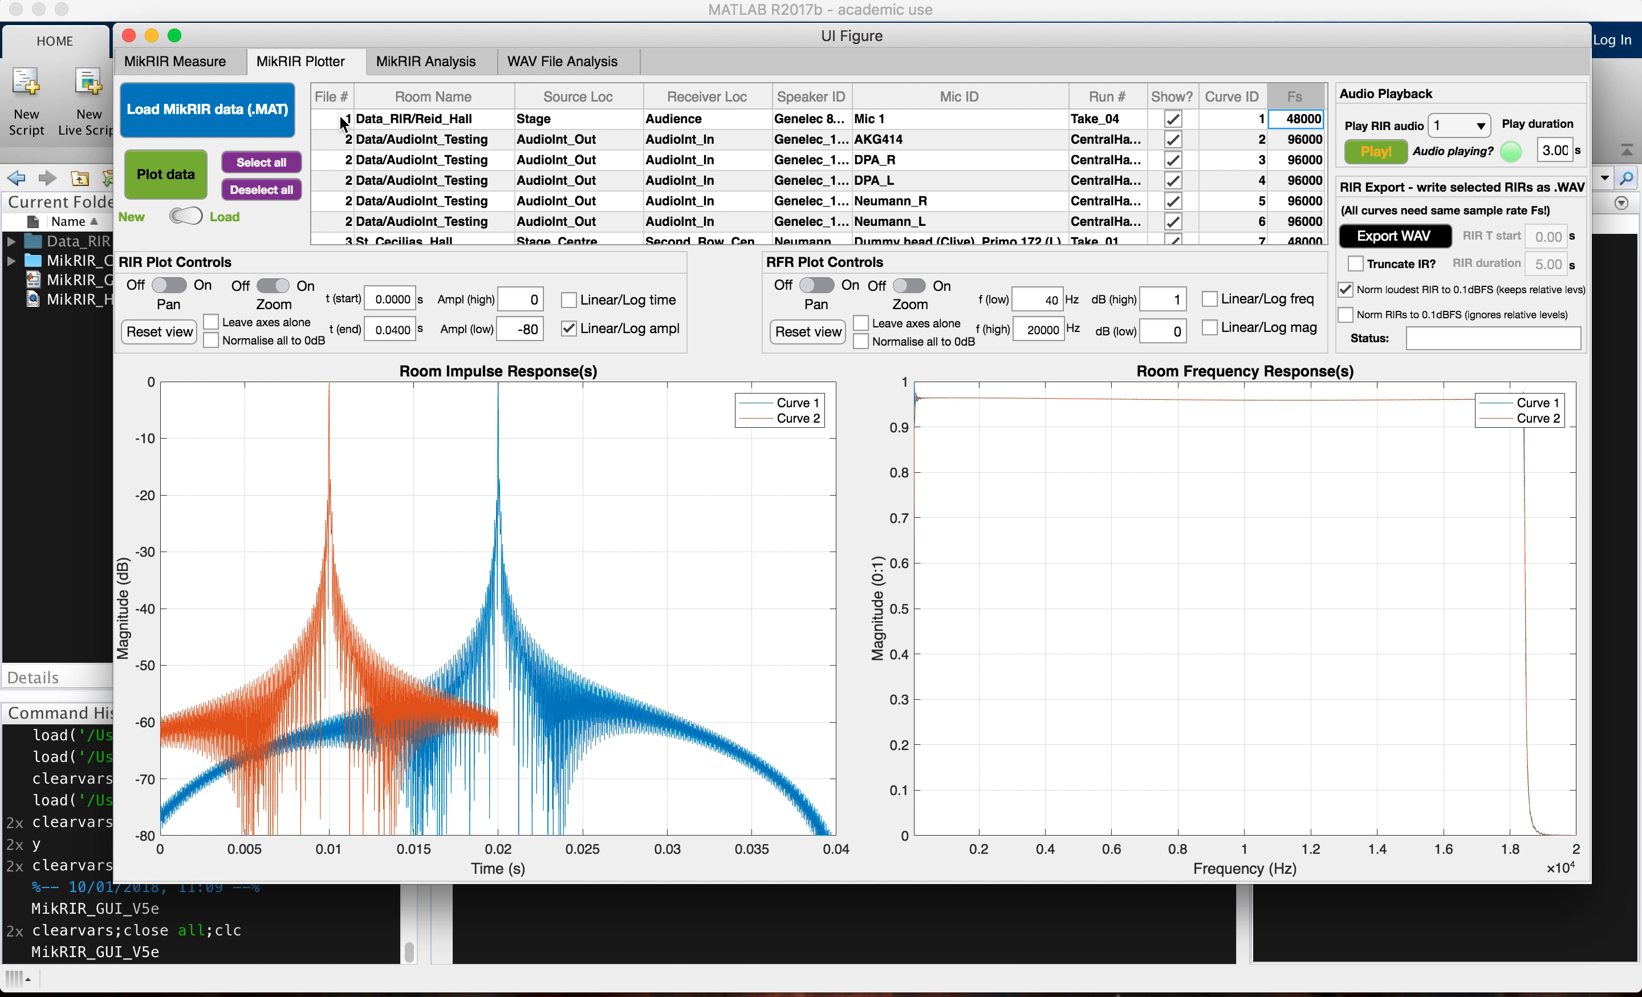
left_click(342, 122)
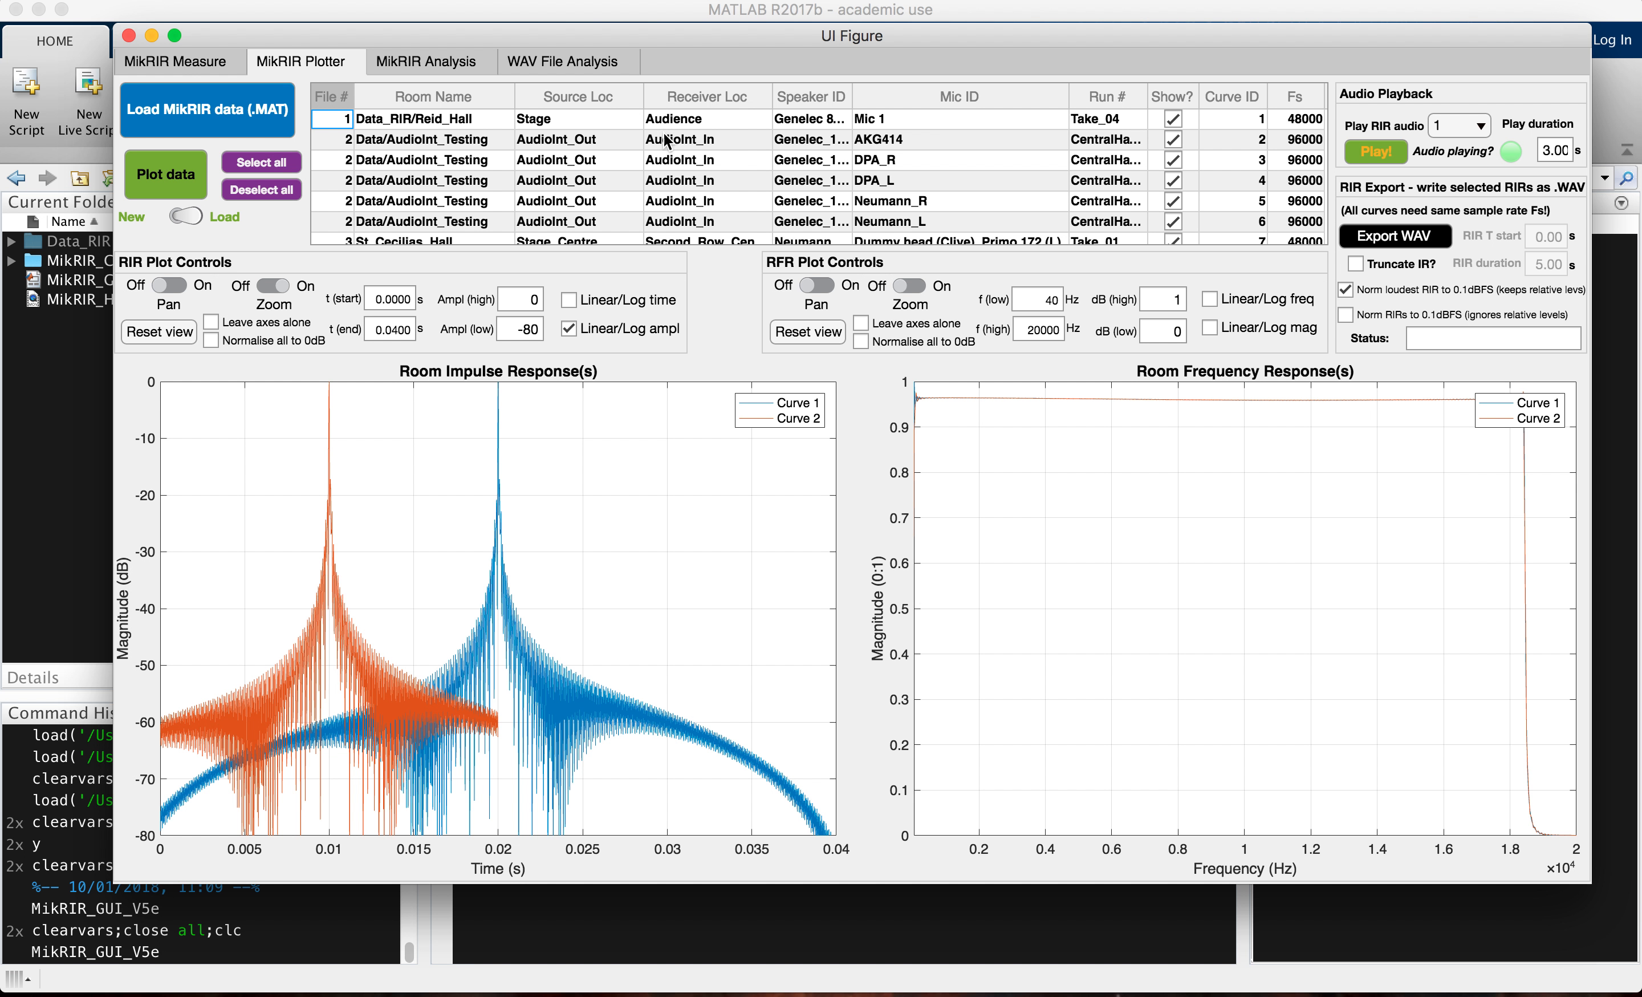
scroll(341, 164, "down", 2)
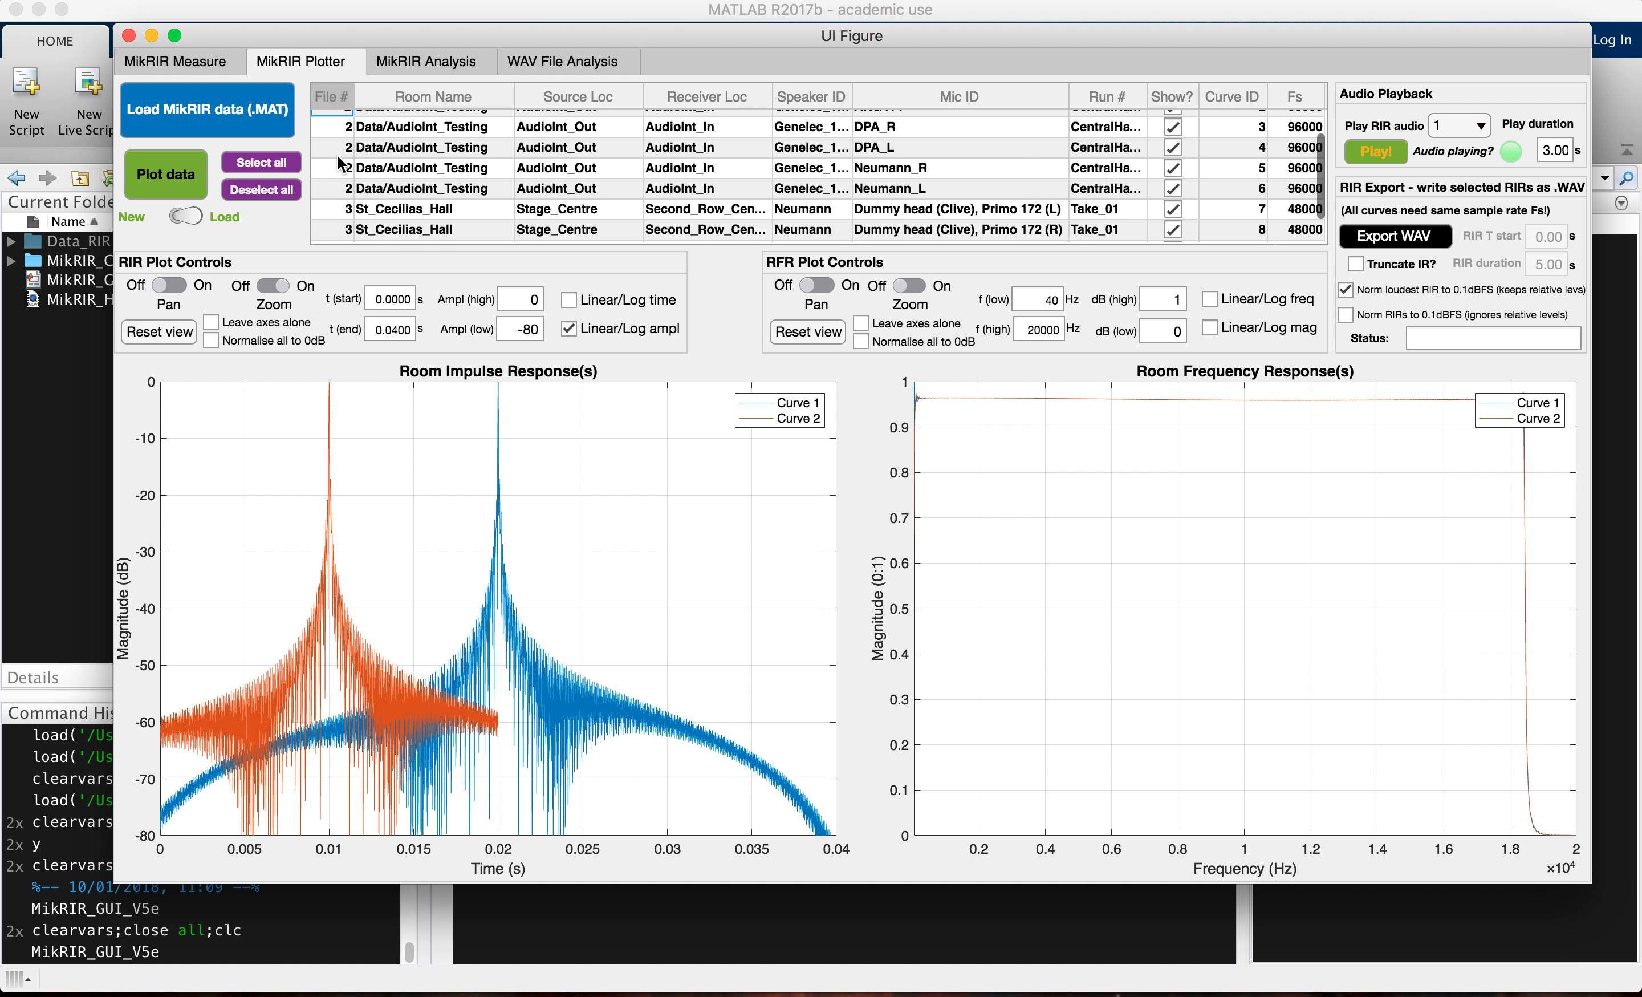
left_click(339, 184, "shift")
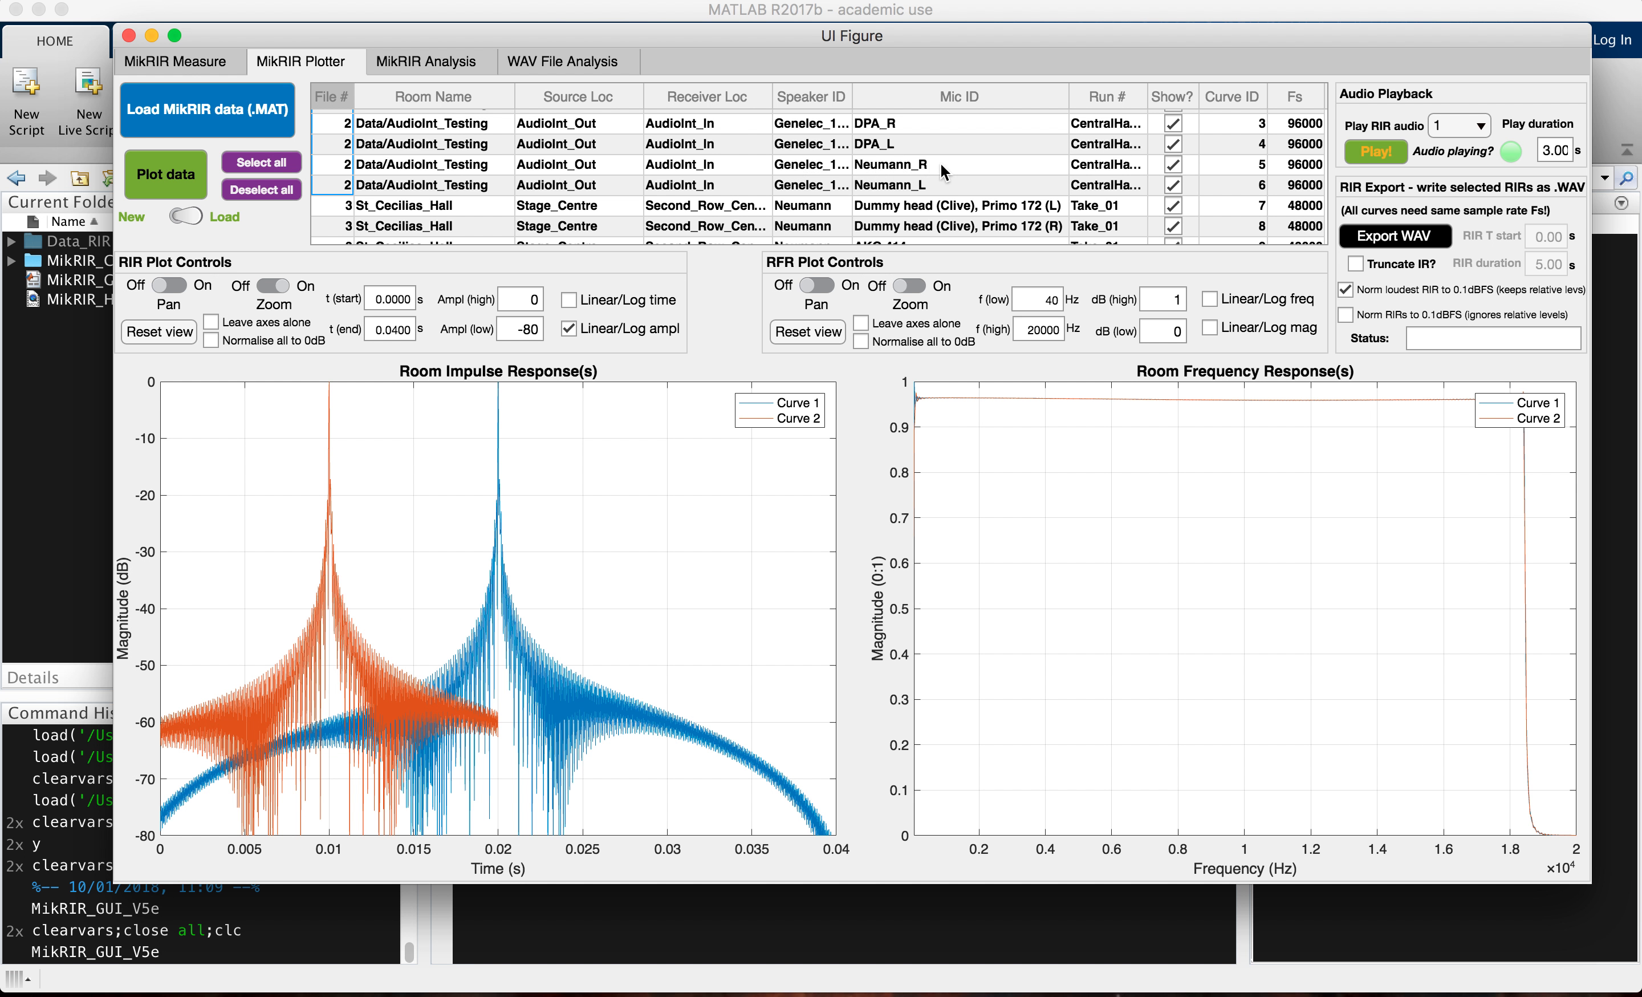
scroll(900, 131, "up", 1)
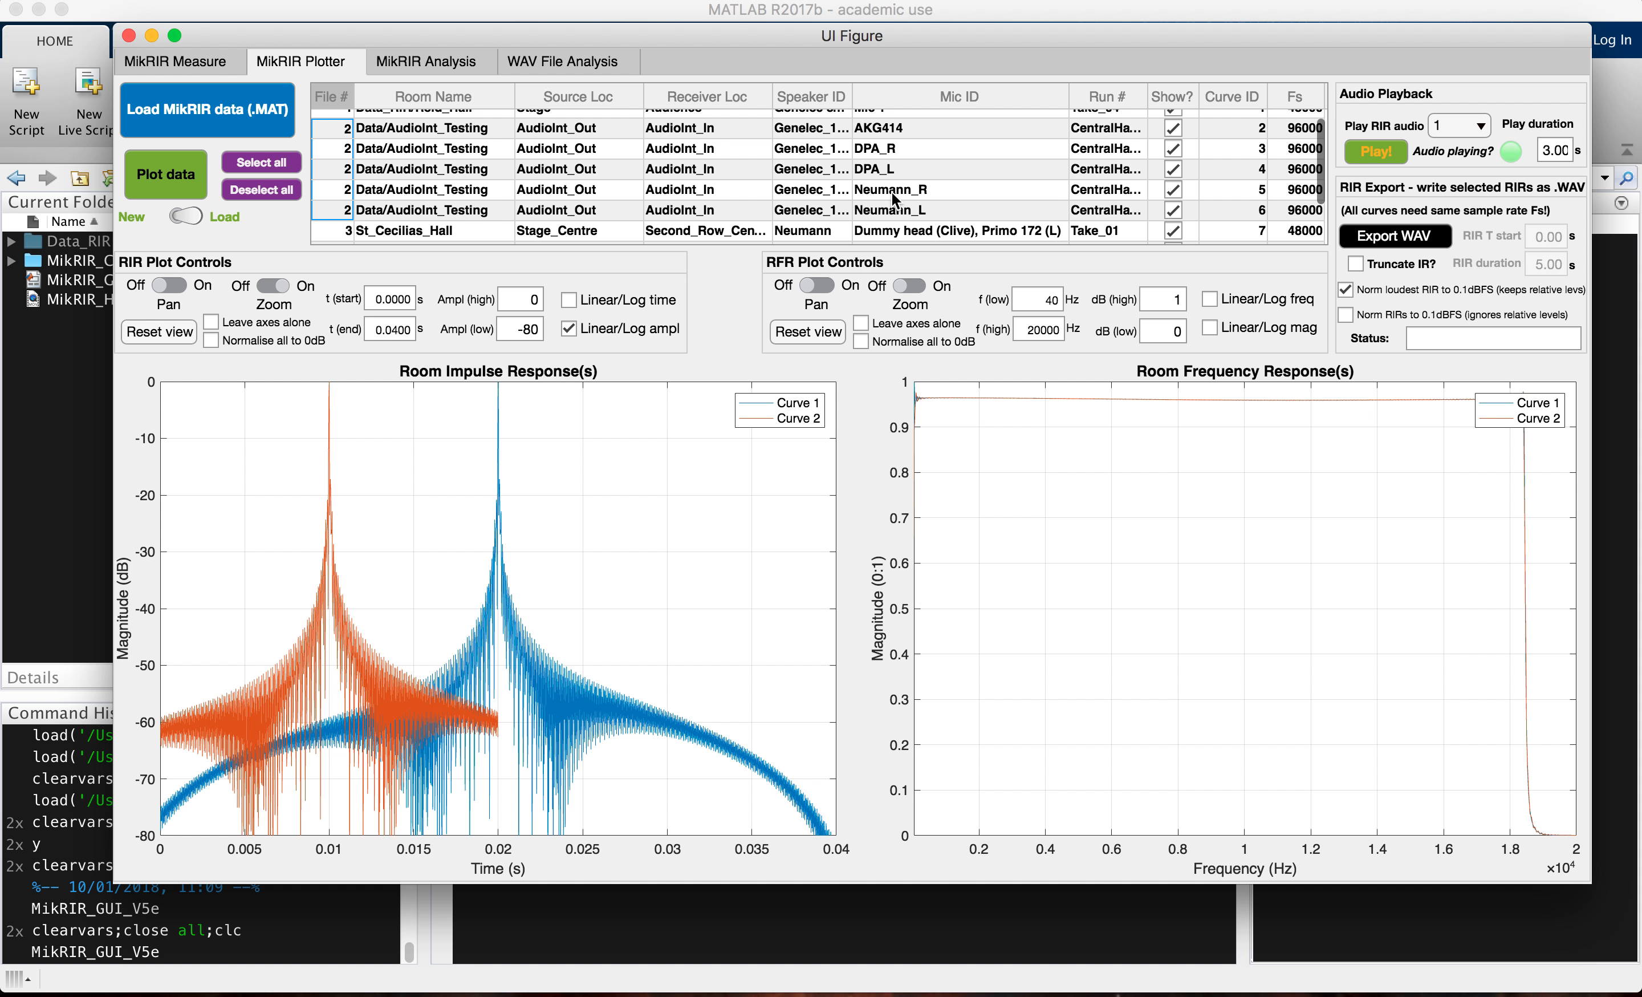
scroll(893, 196, "down", 3)
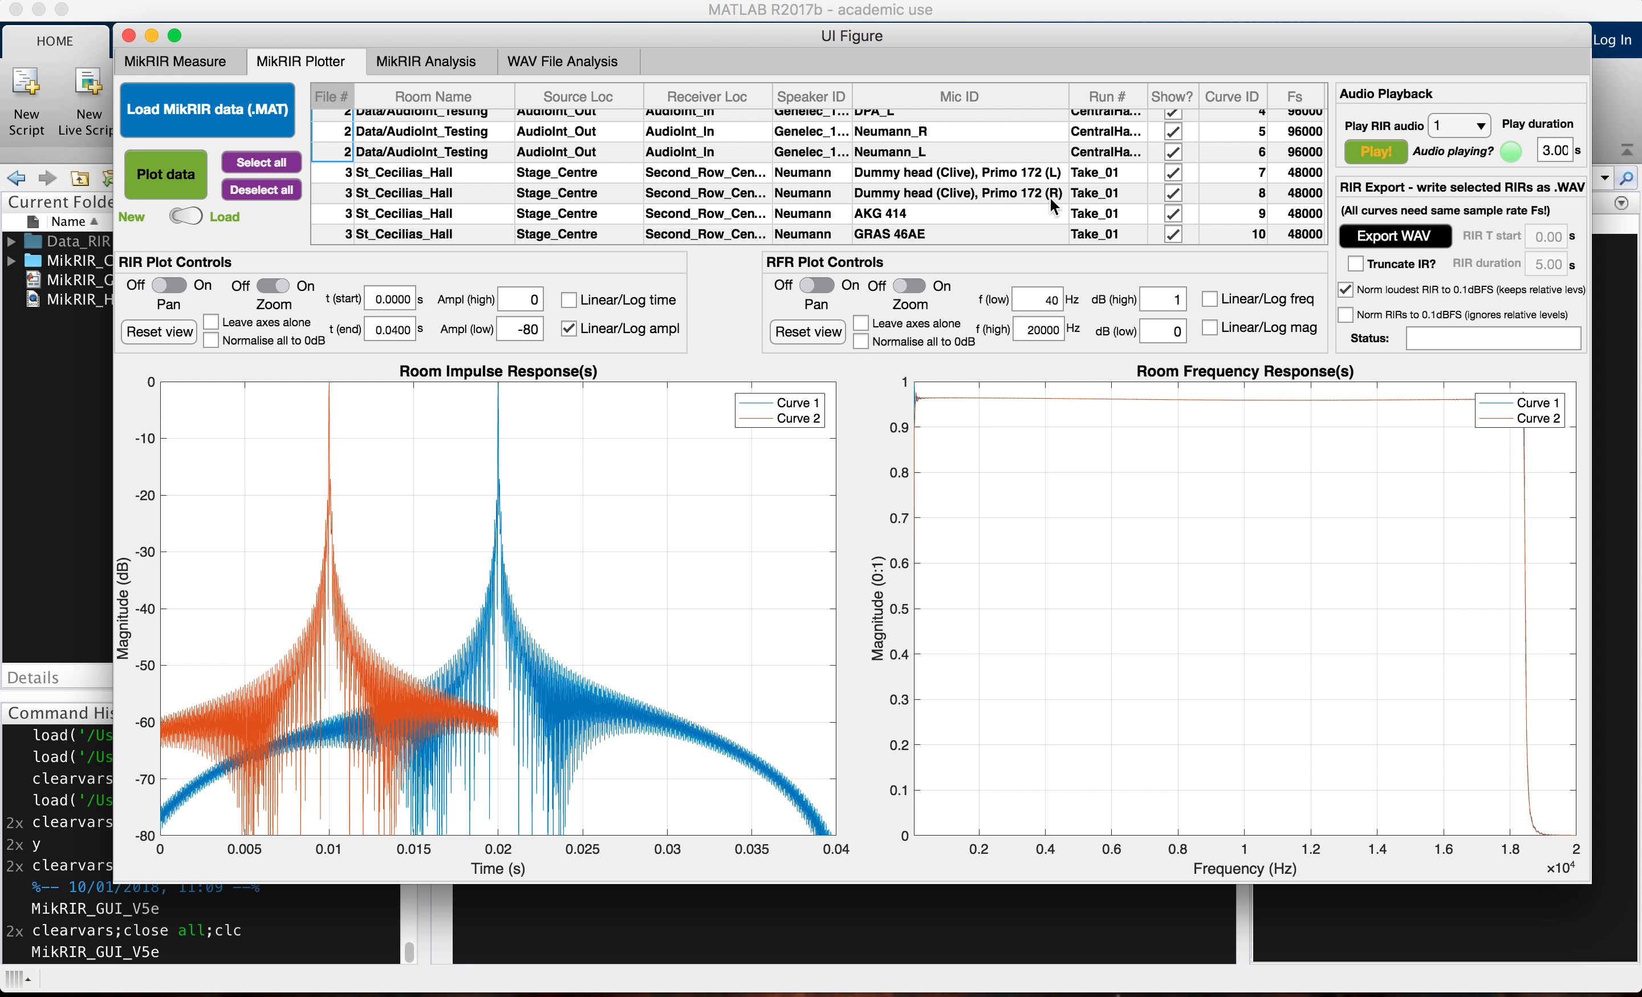
scroll(1053, 201, "up", 3)
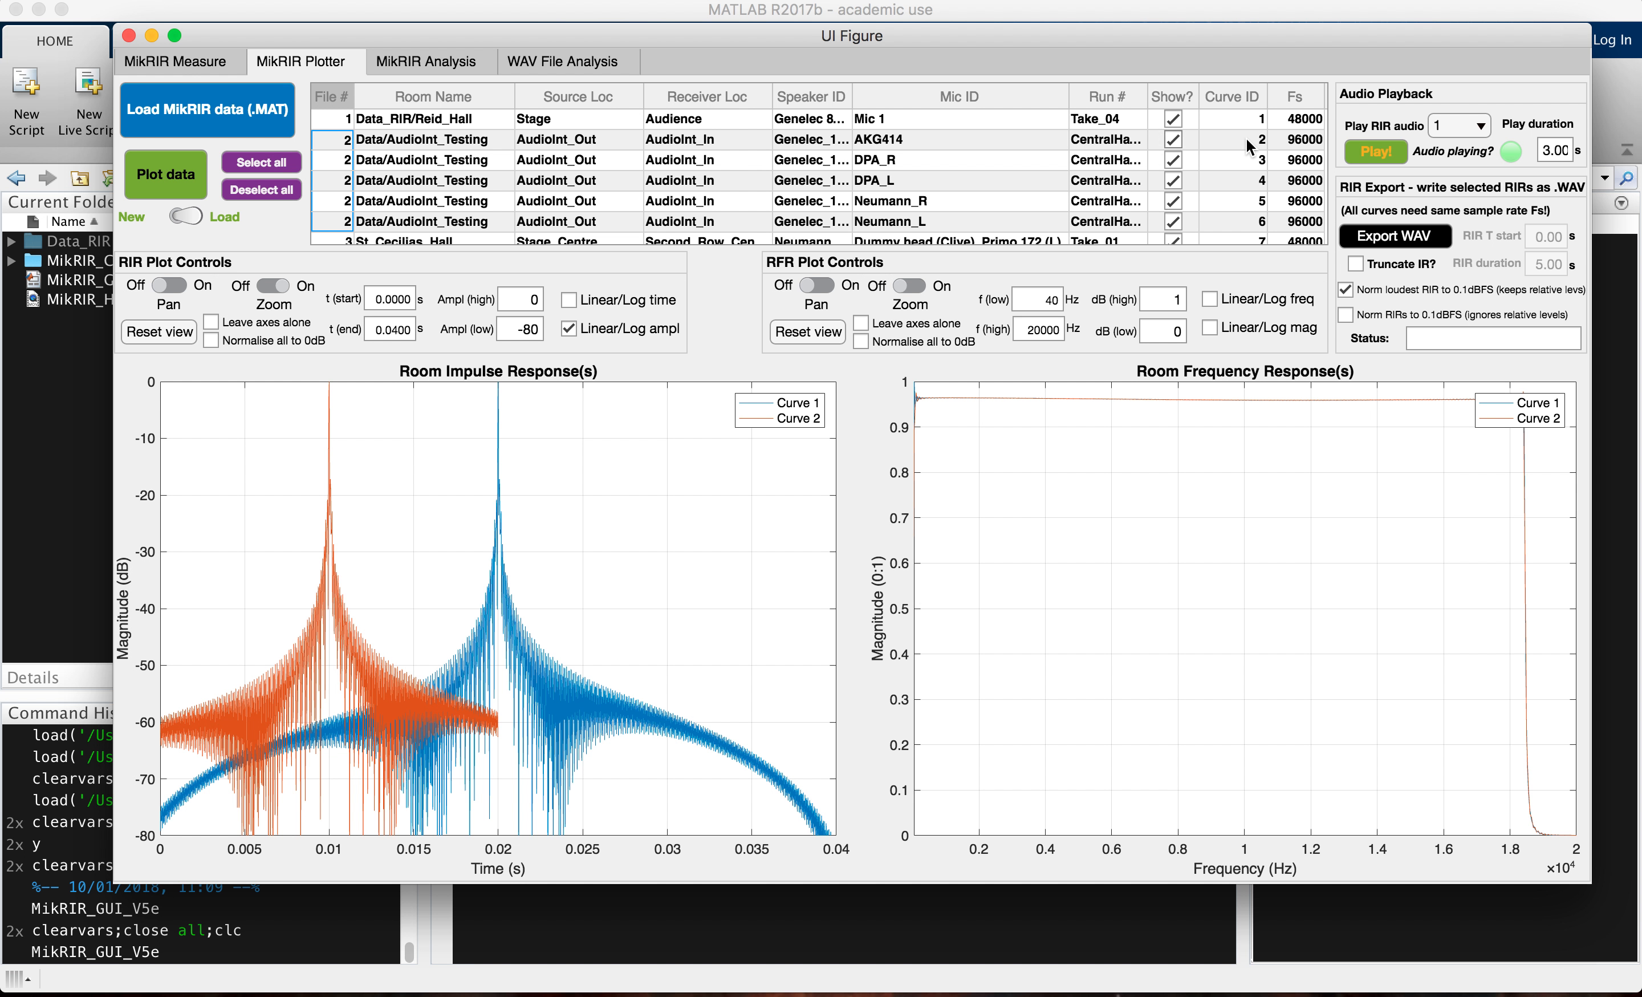
scroll(1021, 189, "down", 3)
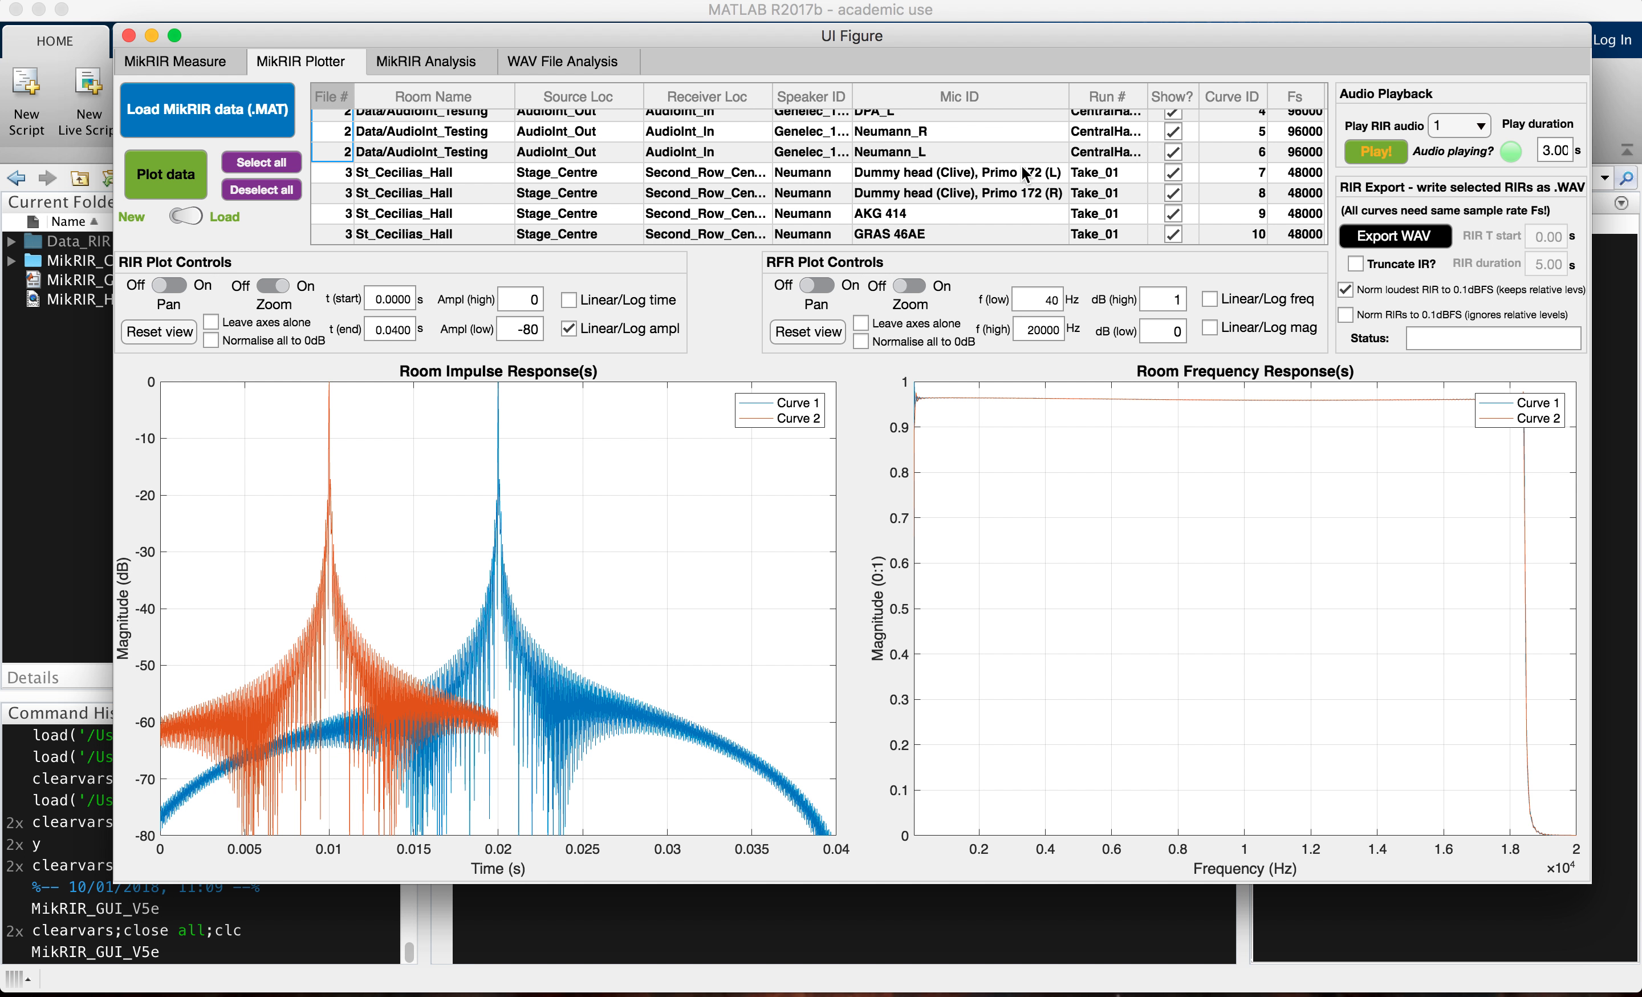
scroll(1220, 167, "up", 3)
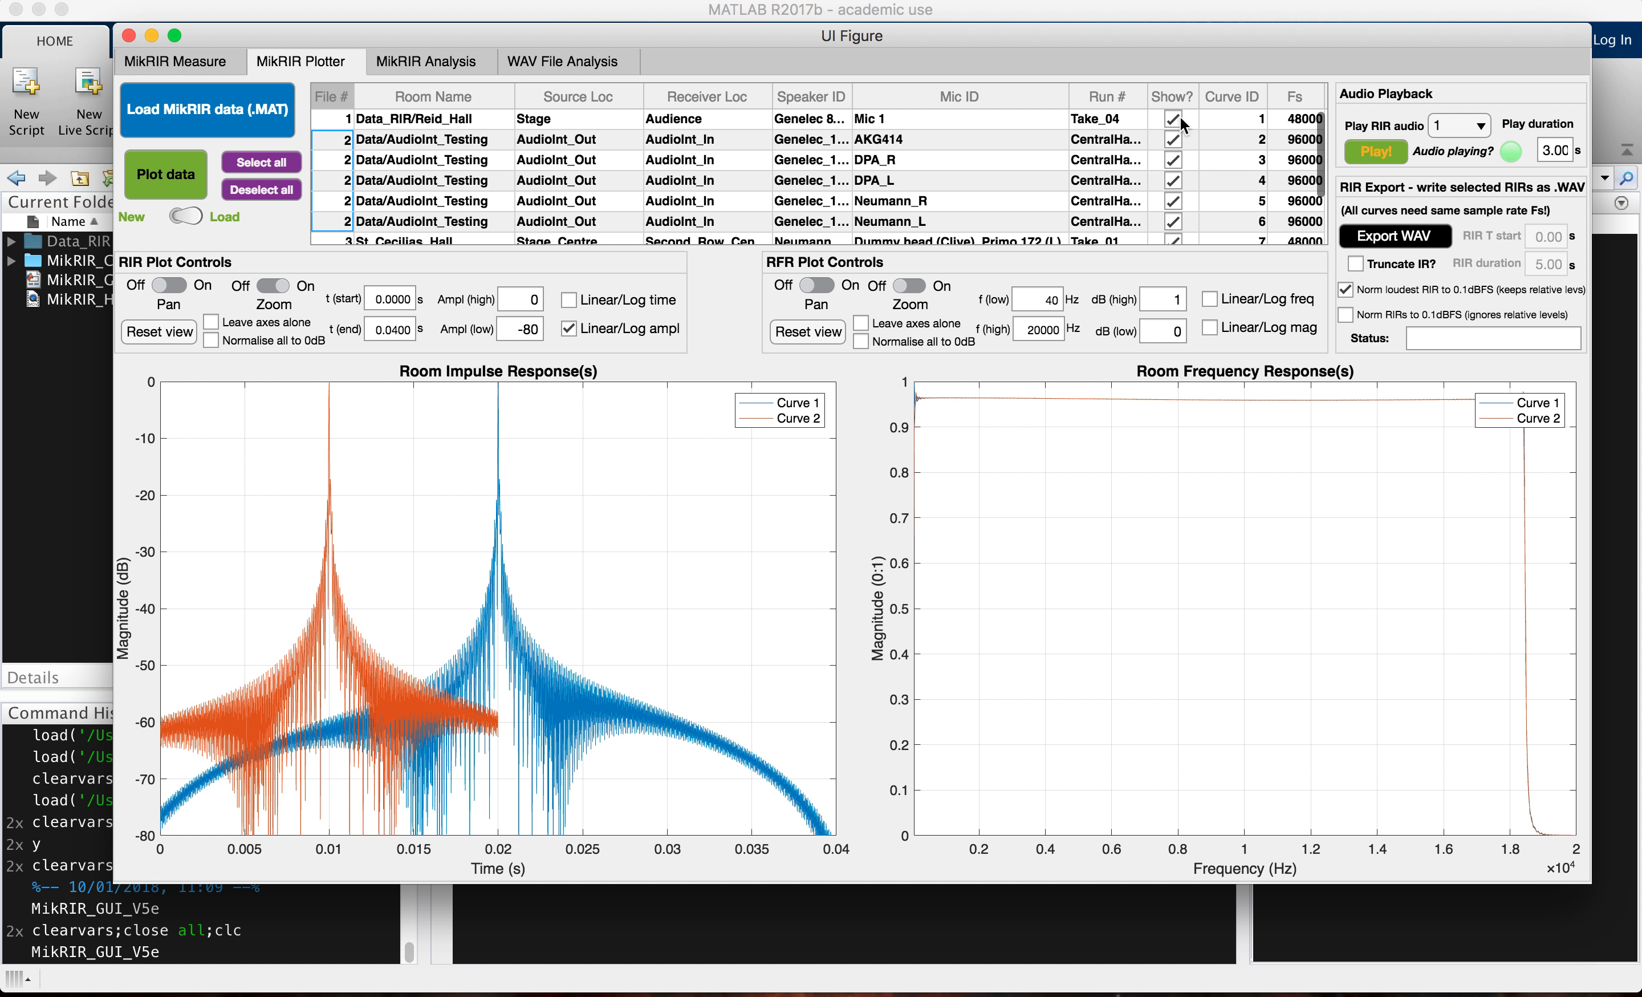
Step: Plot all the curves from the newly loaded files with every curve enabled
left_click(1174, 238)
left_click(163, 176)
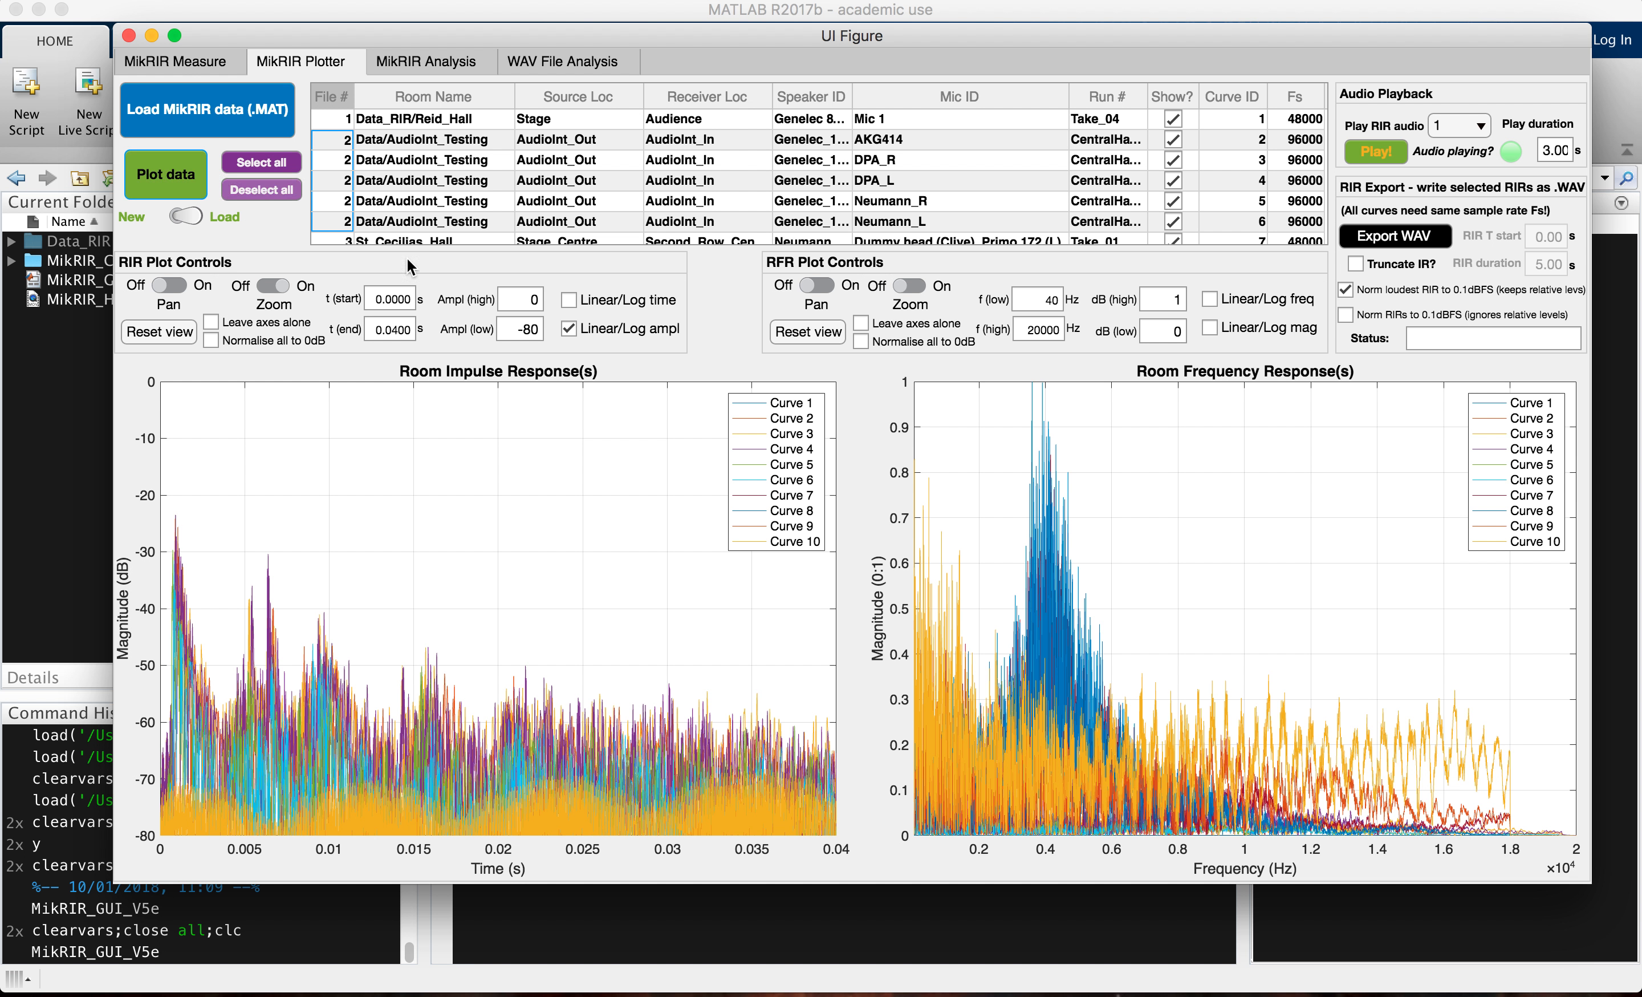
Step: Set the impulse response amplitude to linear, and the frequency response plot to logarithmic magnitude and logarithmic frequency
left_click(568, 329)
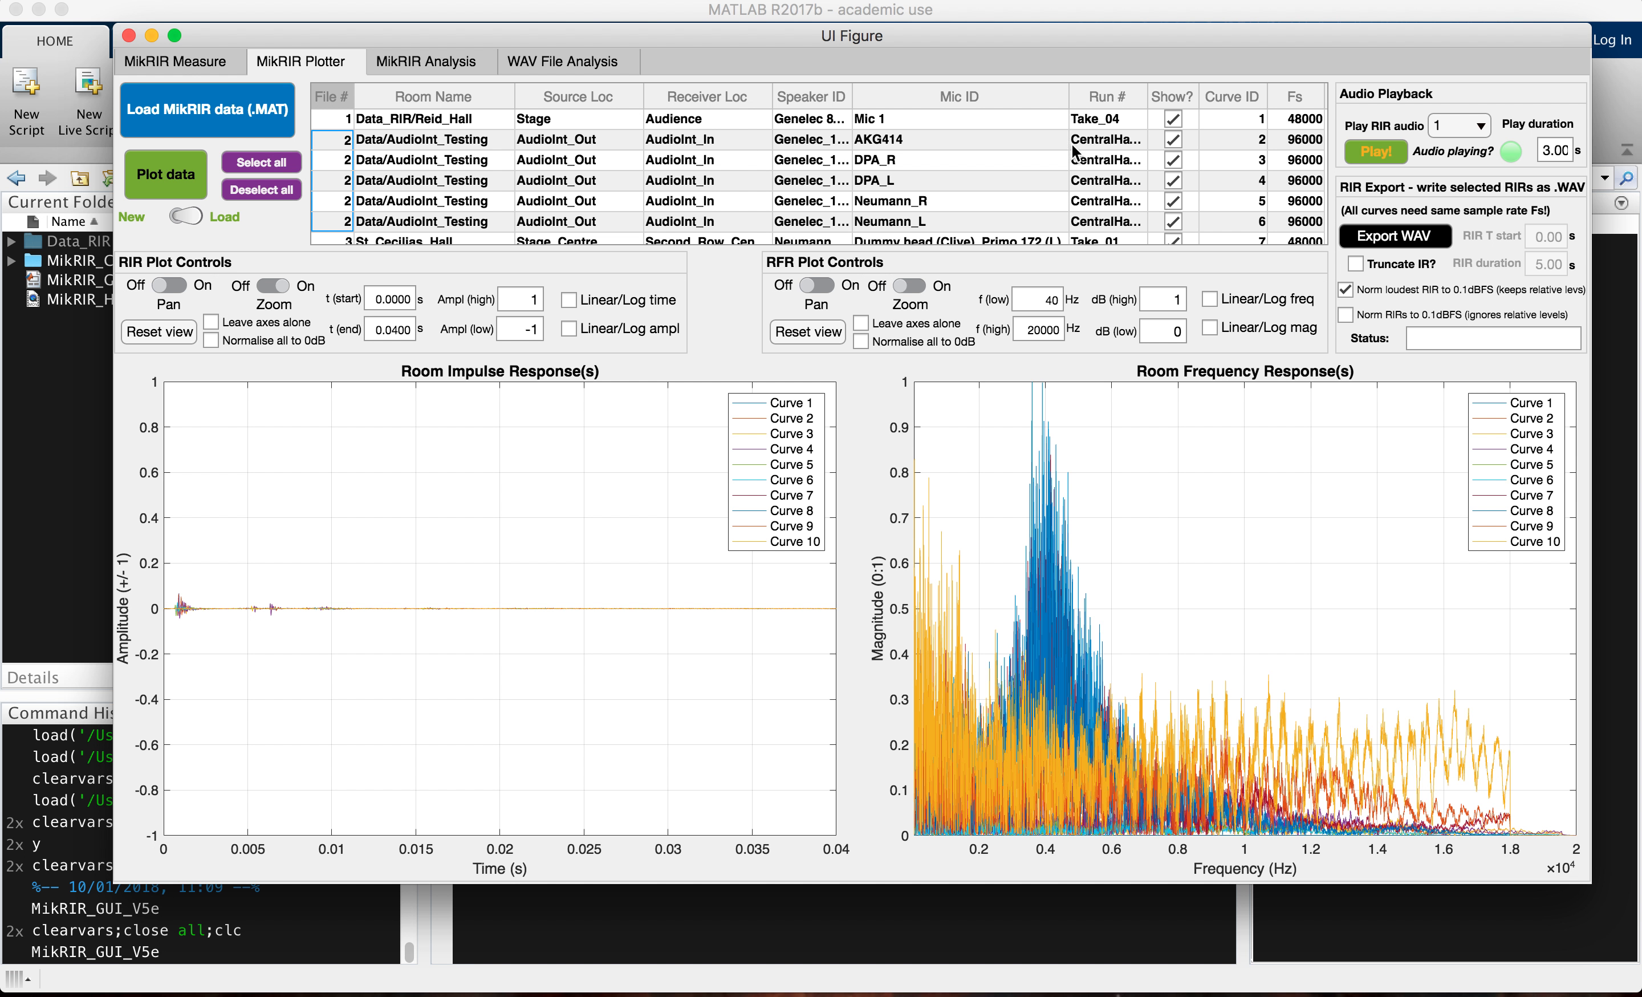
left_click(1210, 327)
left_click(1209, 298)
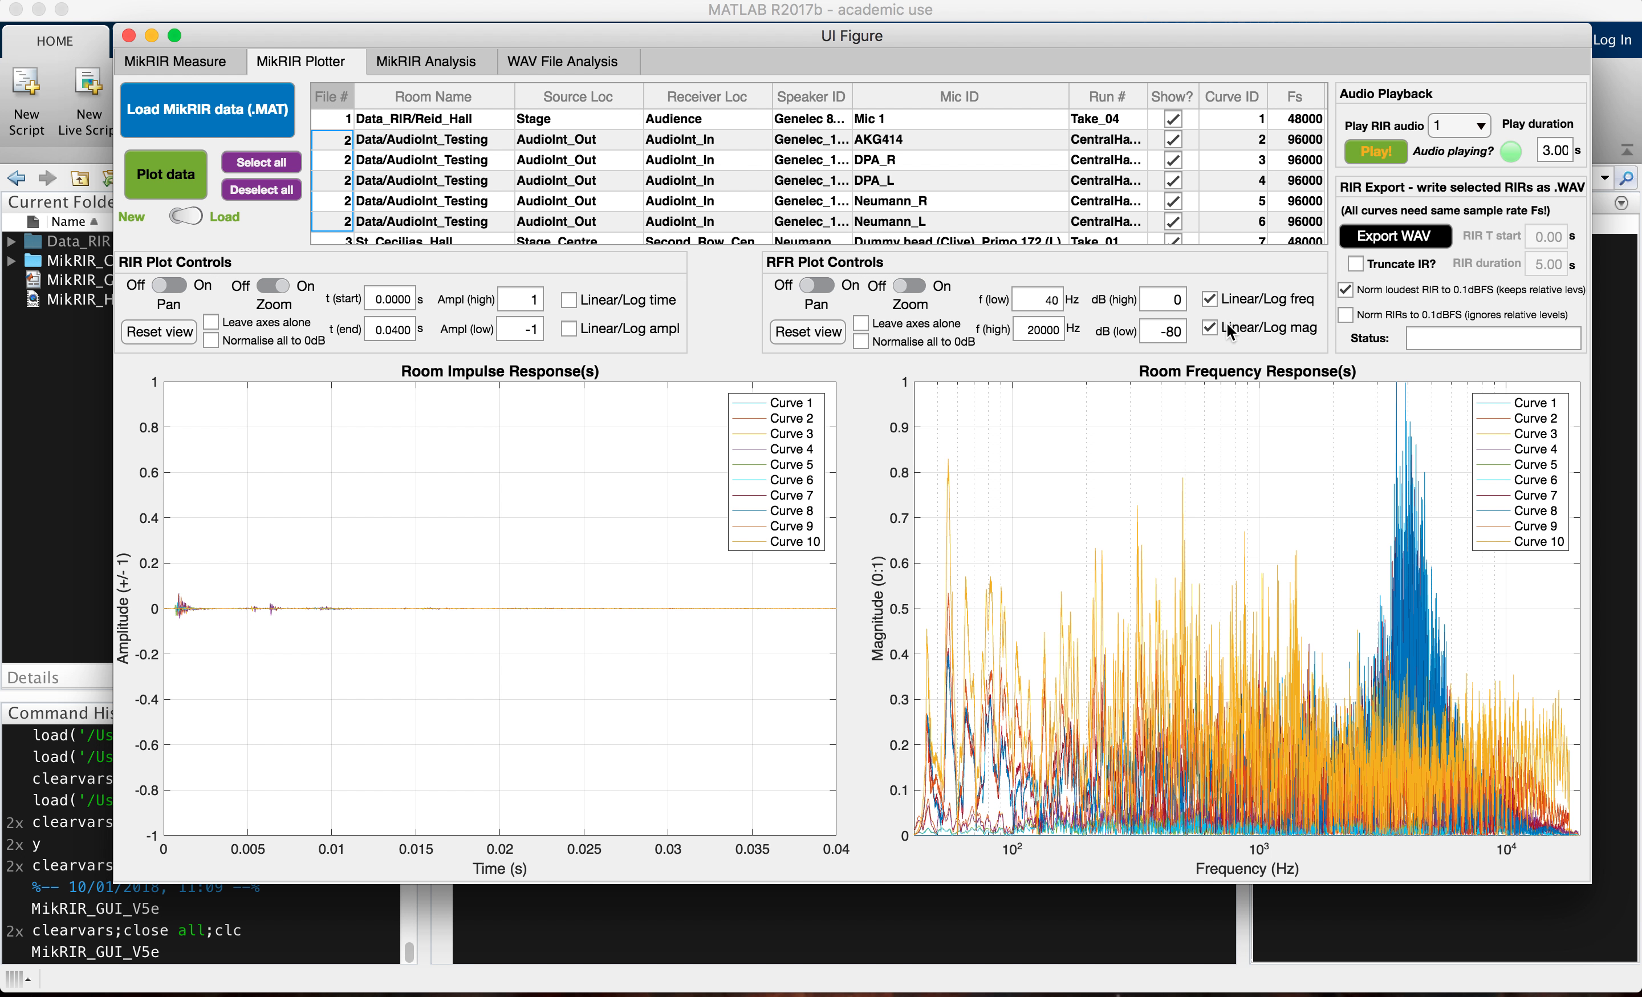
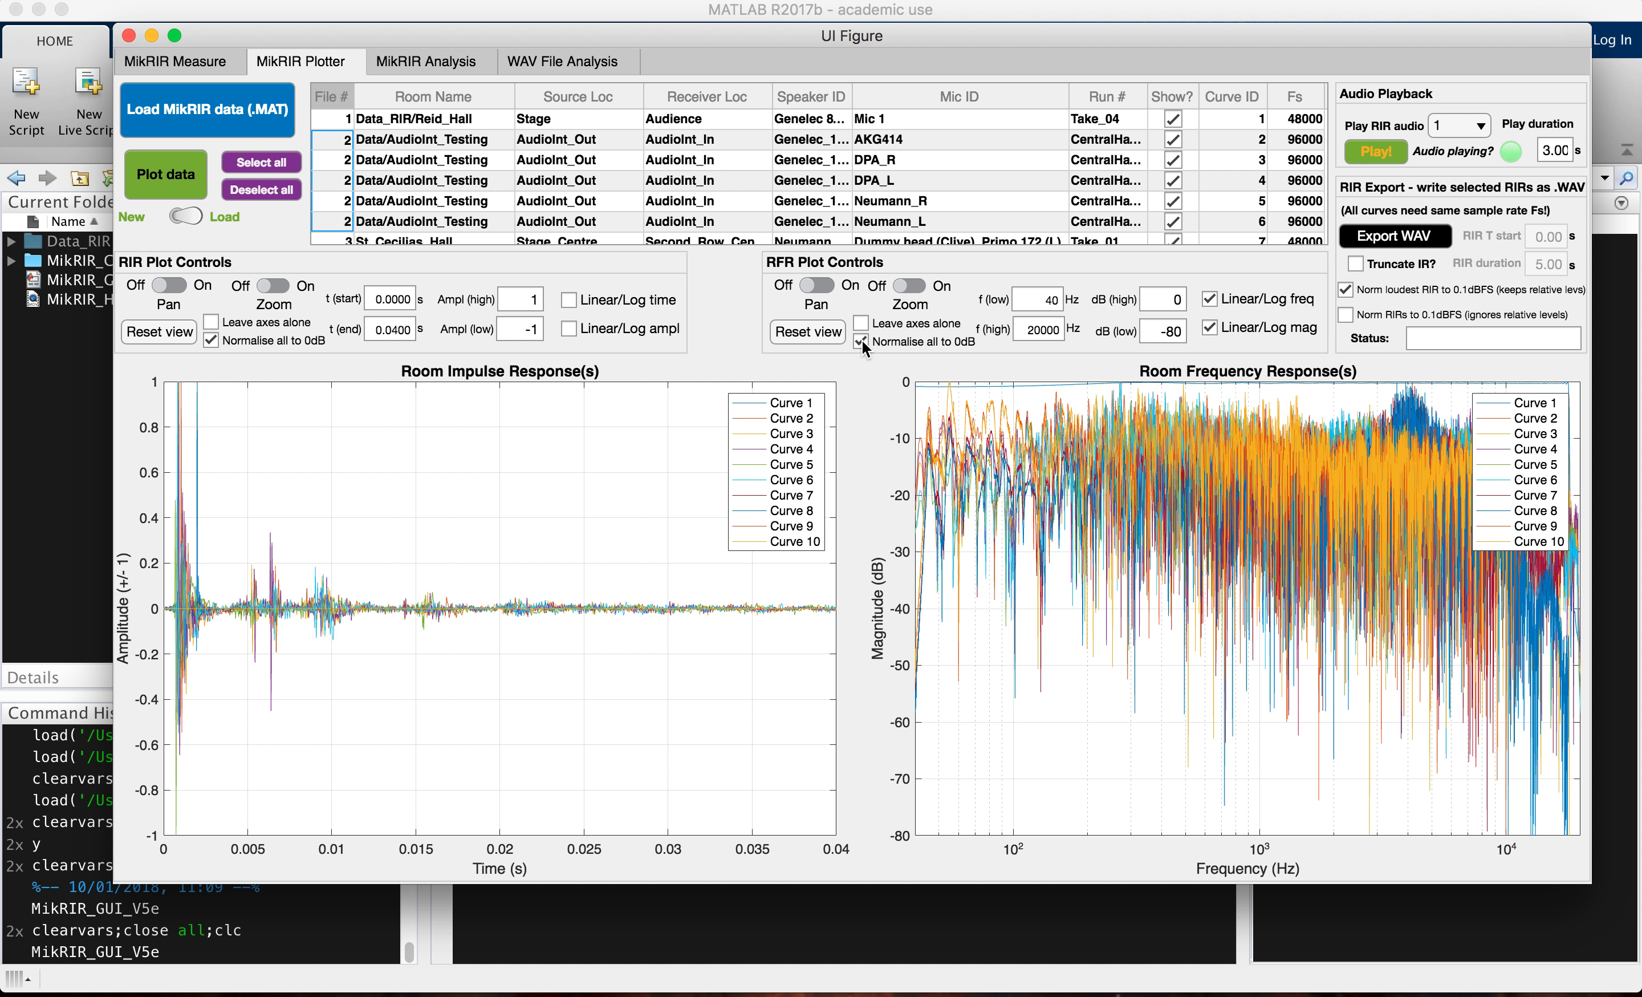
Step: Deselect all curves, enable only the left and right dummy head Primo 172 curves of St_Cecilias_Hall, and plot them
left_click(261, 190)
scroll(1007, 178, "down", 4)
left_click(1025, 178)
left_click(1172, 173)
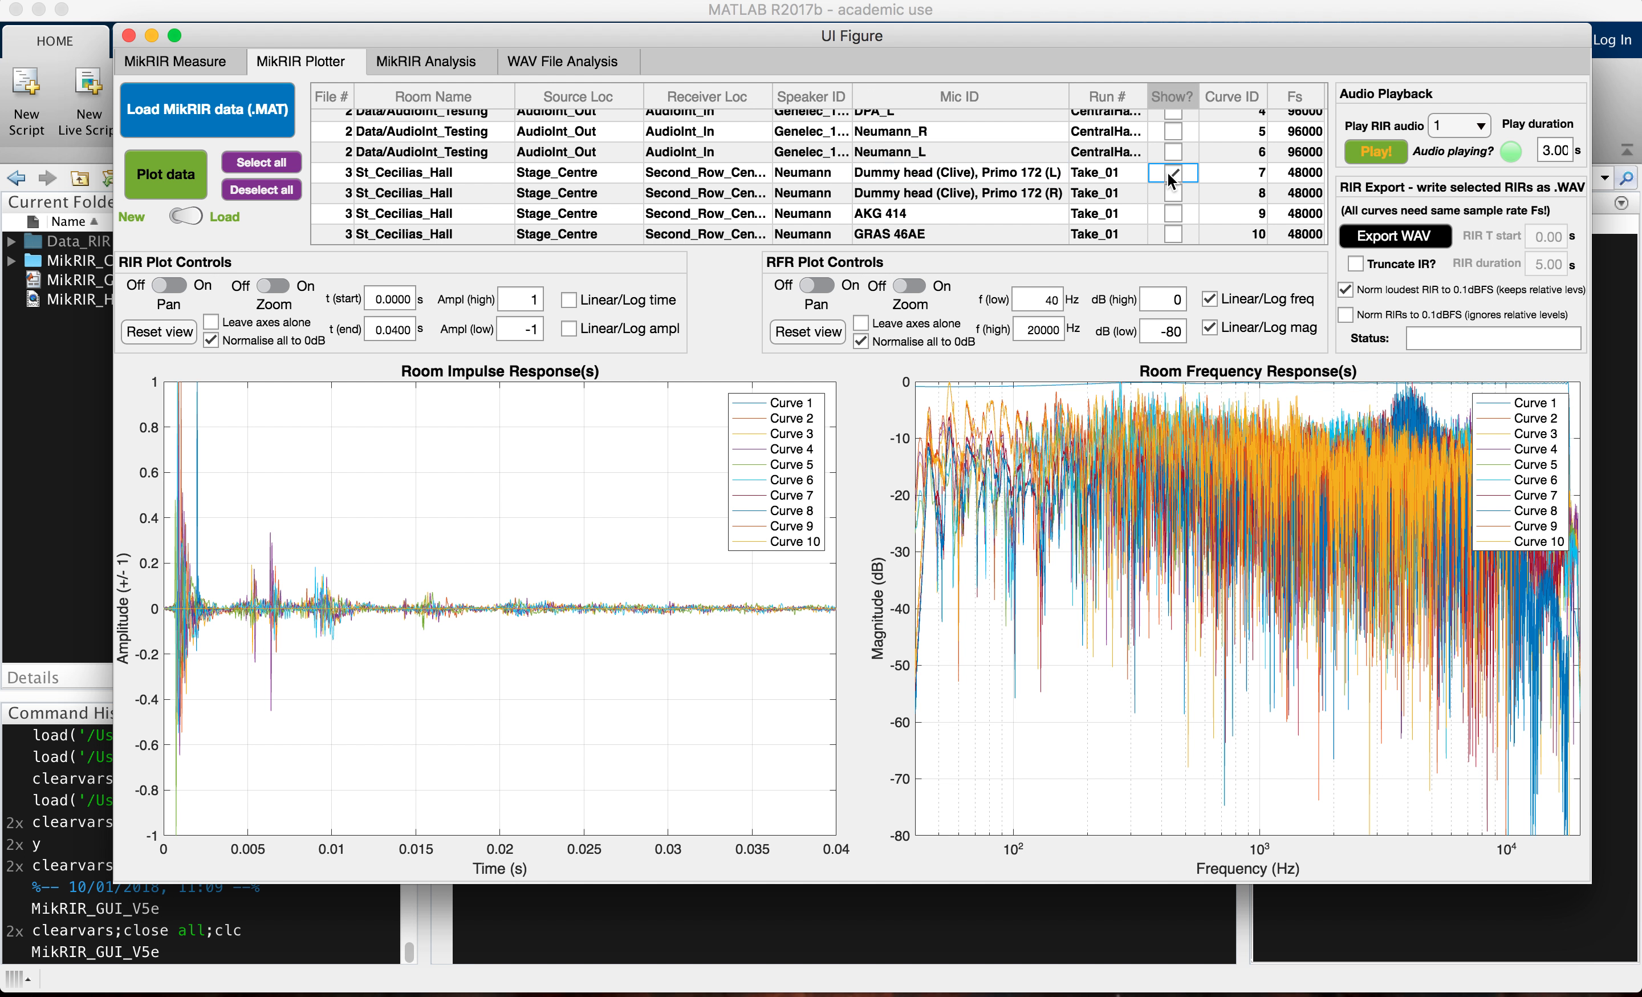
left_click(1173, 193)
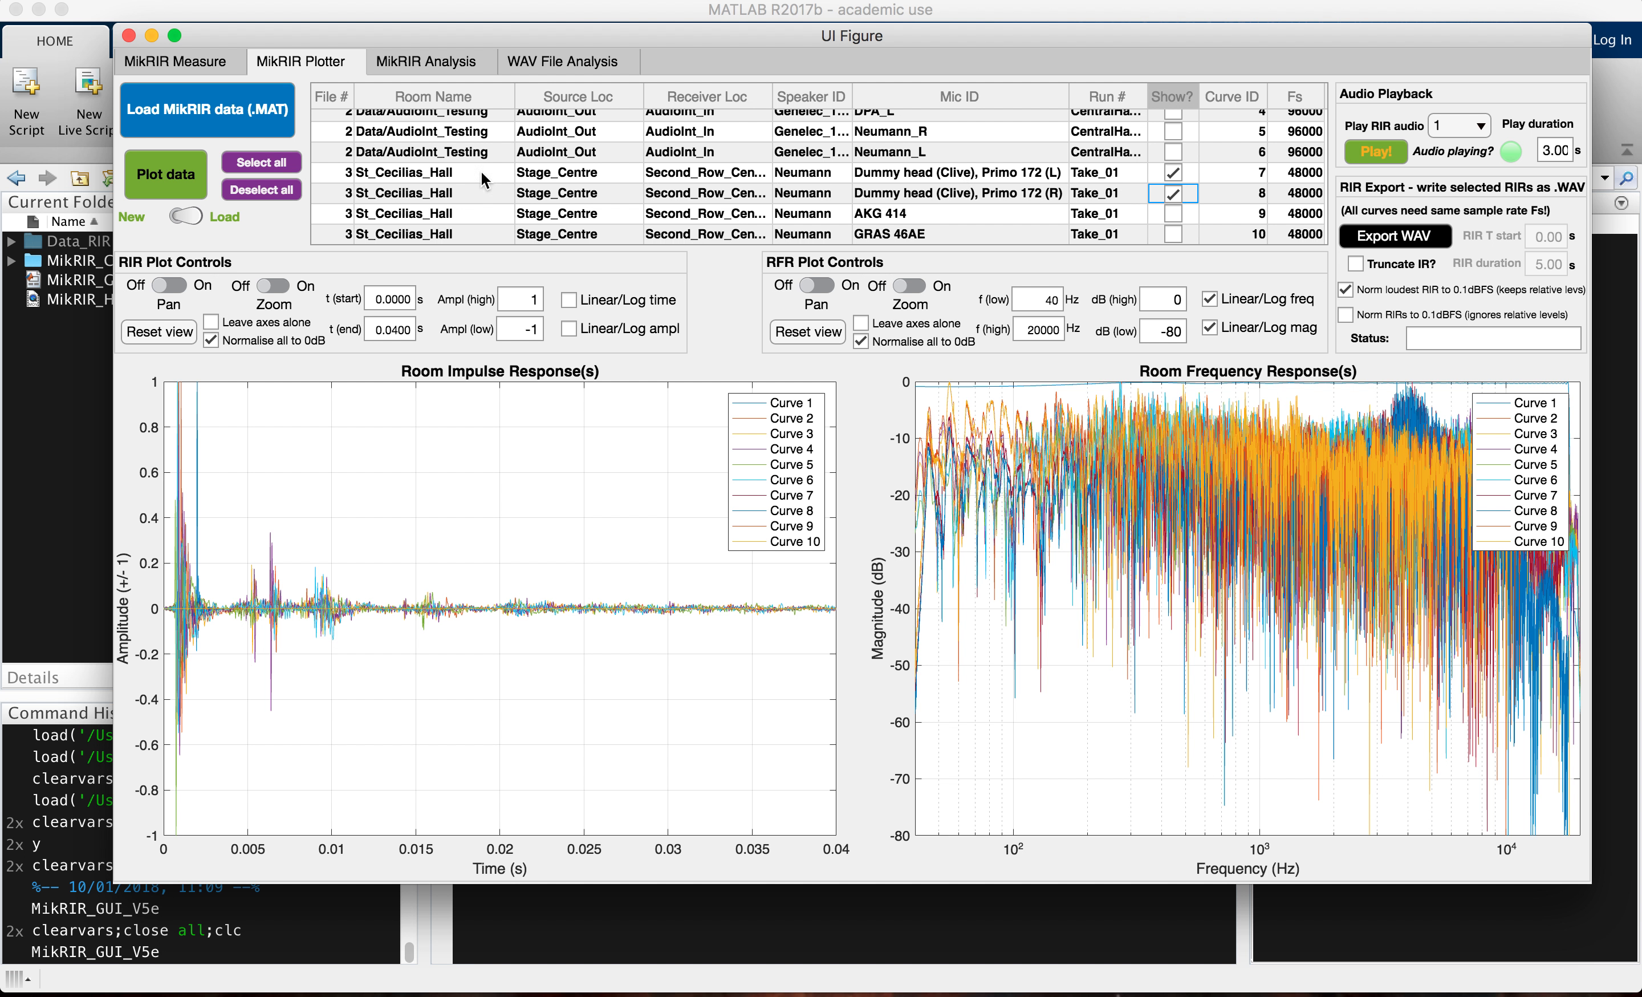
left_click(154, 176)
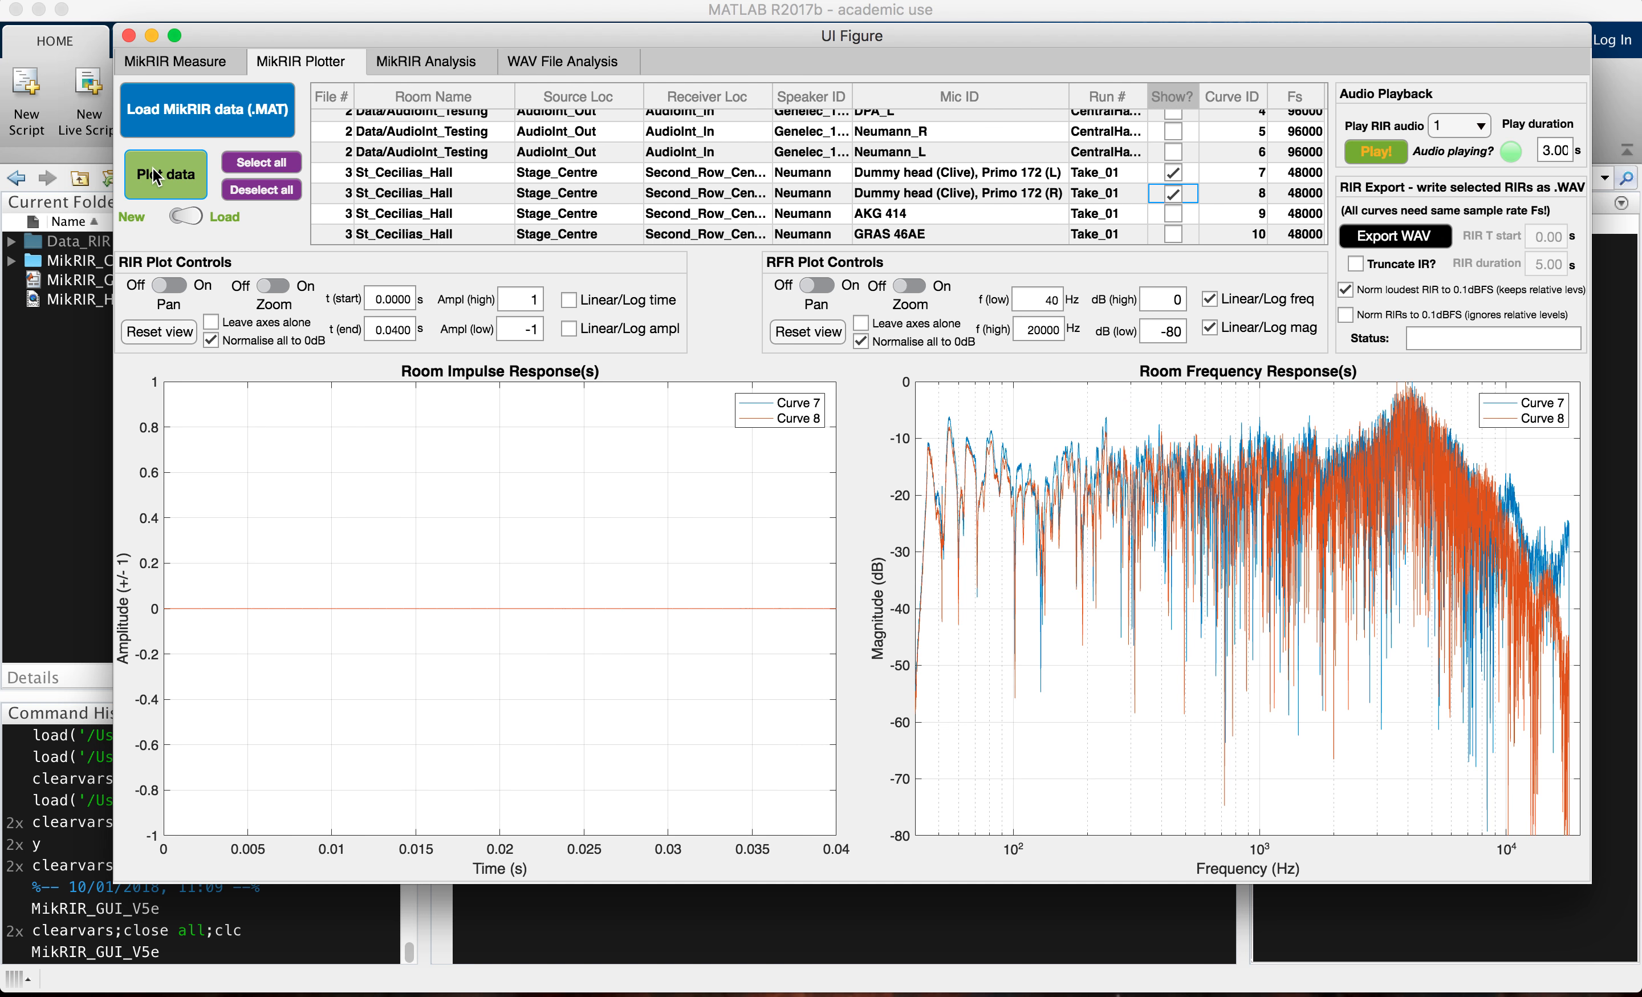
Step: Set the end time of the room impulse response plot to 1 s
left_click(176, 334)
left_click(210, 341)
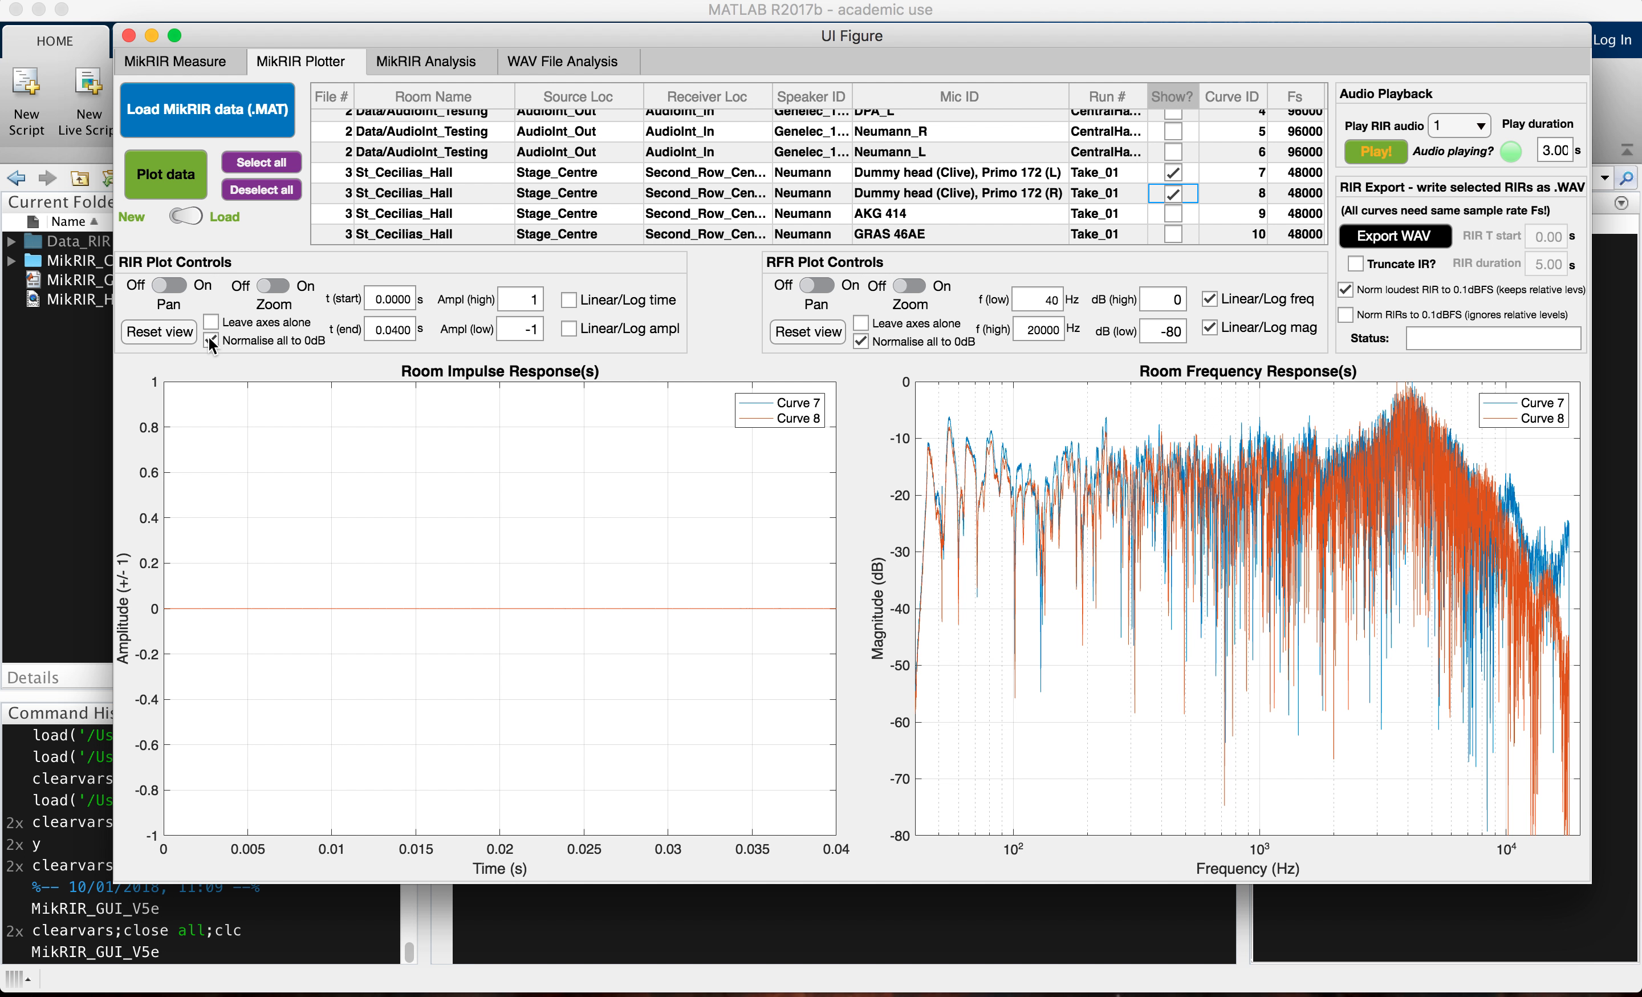
left_click(397, 334)
key("Right")
key("BackSpace")
key("BackSpace")
key("BackSpace")
key("BackSpace")
type("1")
key("Return")
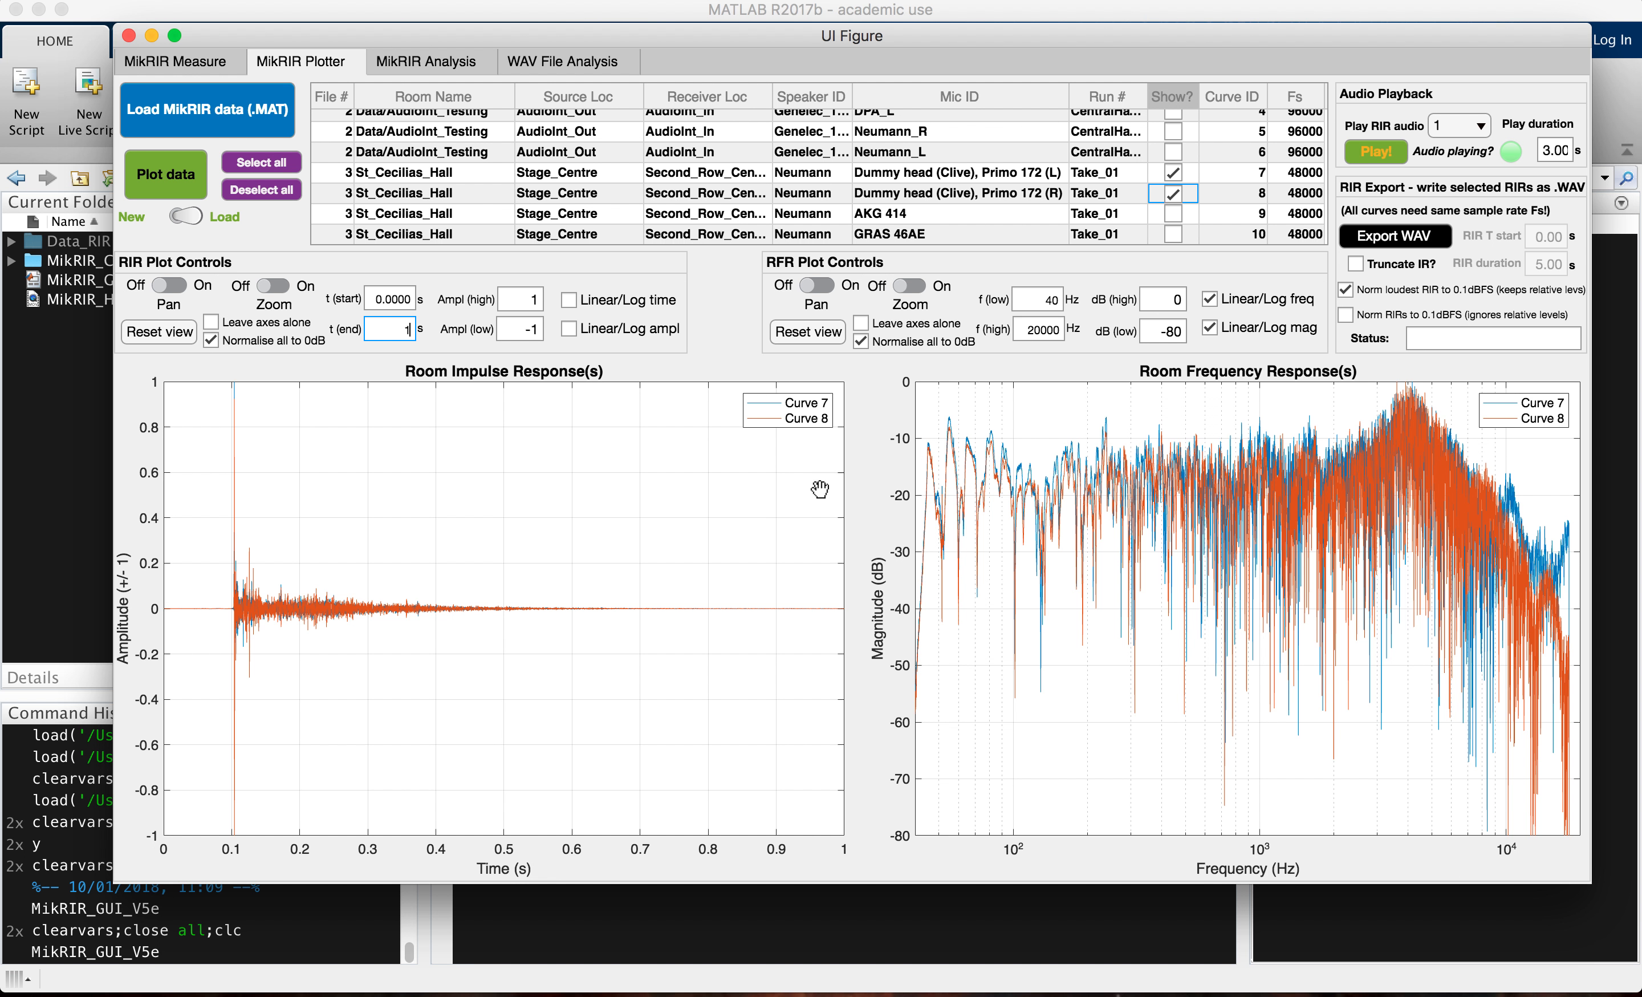
Step: Examine the high-frequency range of the room frequency response plot up close for both dummy head curves
left_click(924, 279)
left_click_drag(1071, 406, 873, 594)
left_click(816, 286)
left_click_drag(1301, 588, 1029, 579)
left_click_drag(1424, 657, 1087, 663)
left_click_drag(1381, 543, 995, 555)
left_click_drag(1461, 592, 947, 595)
left_click_drag(1381, 596, 913, 577)
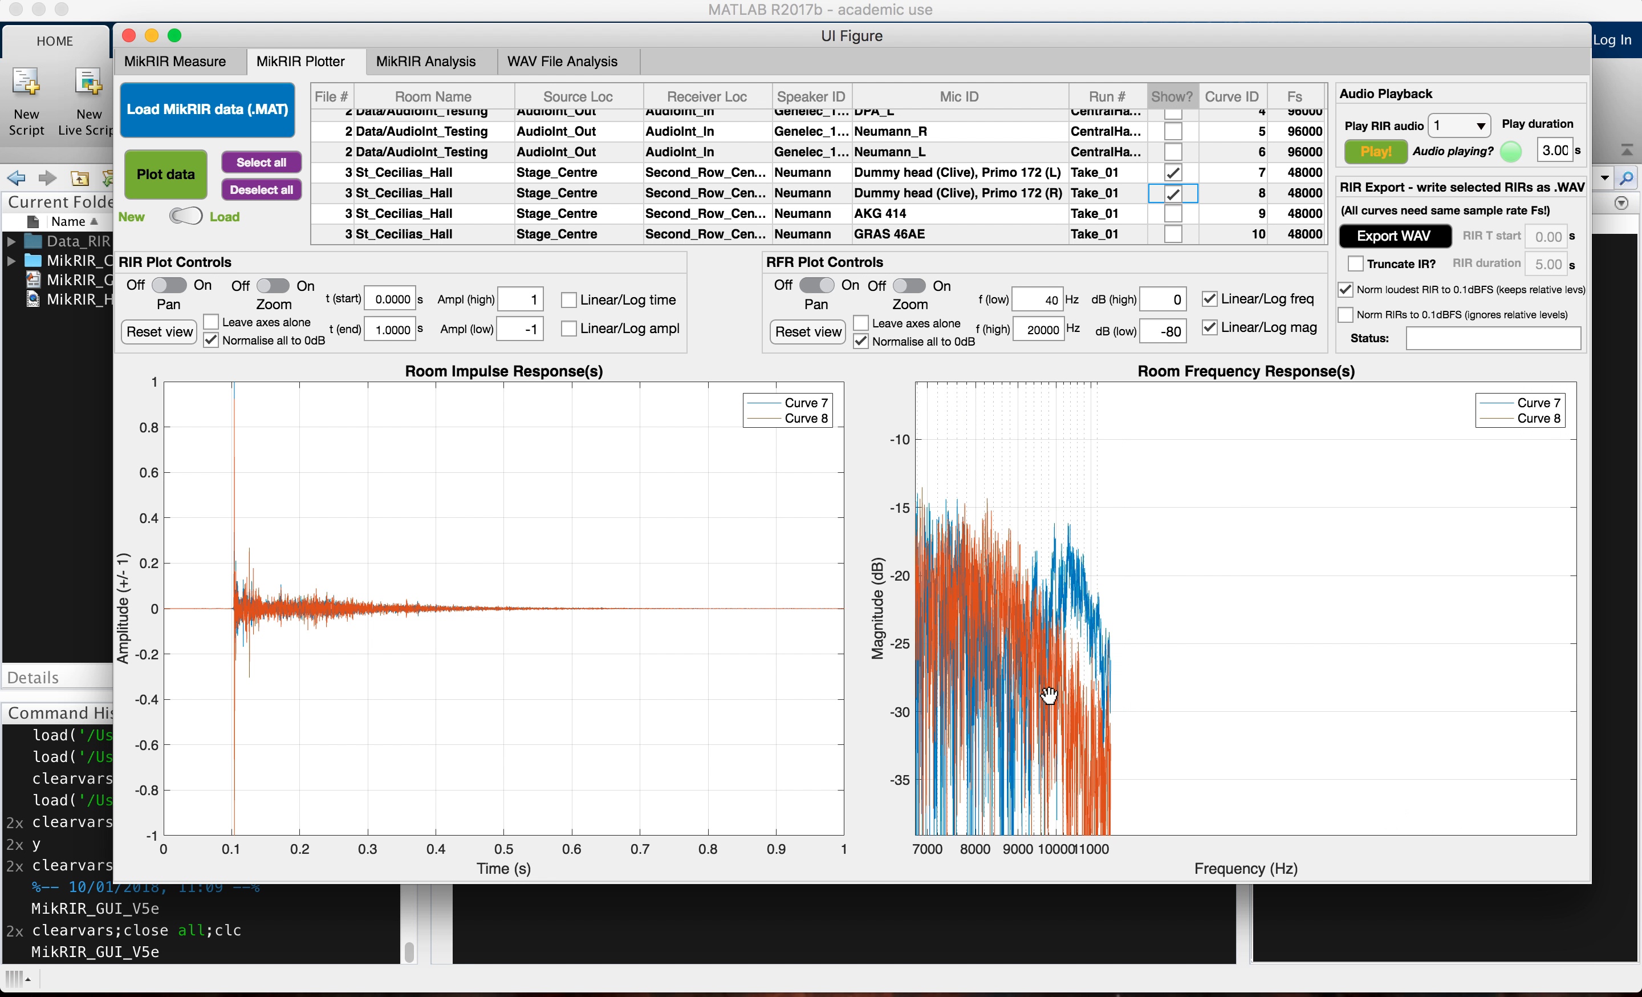
left_click_drag(1140, 647, 1159, 467)
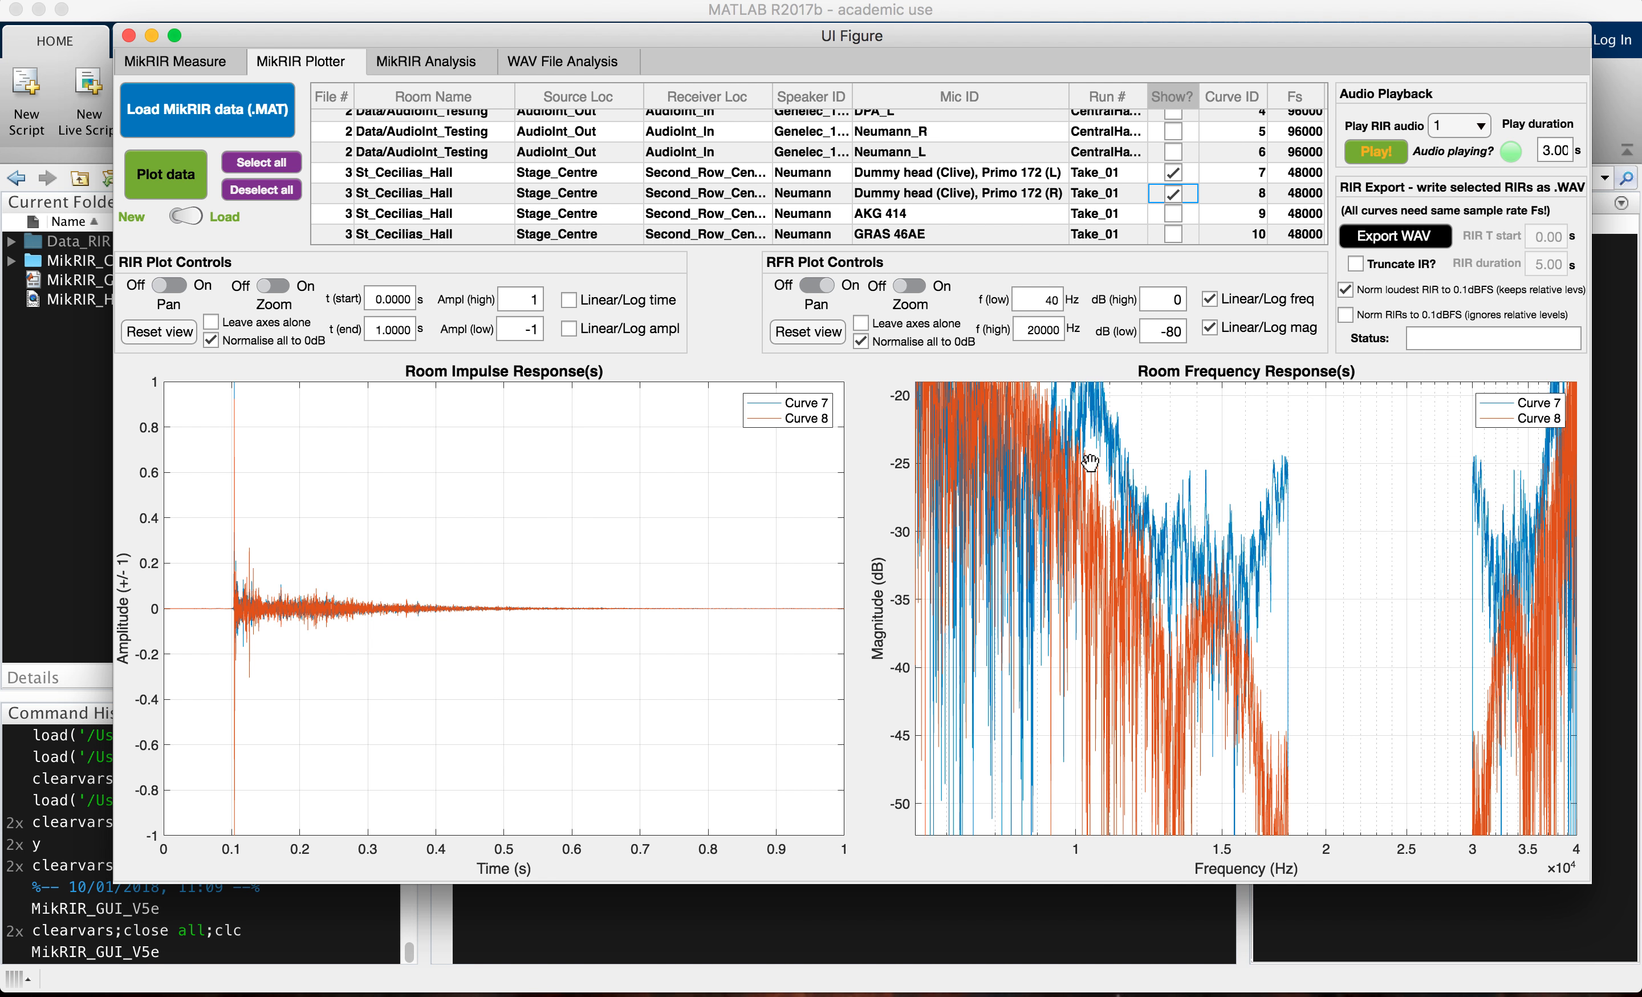
Step: Reset the frequency response plot's view and turn off its normalisation of all curves to 0 dB
left_click(798, 328)
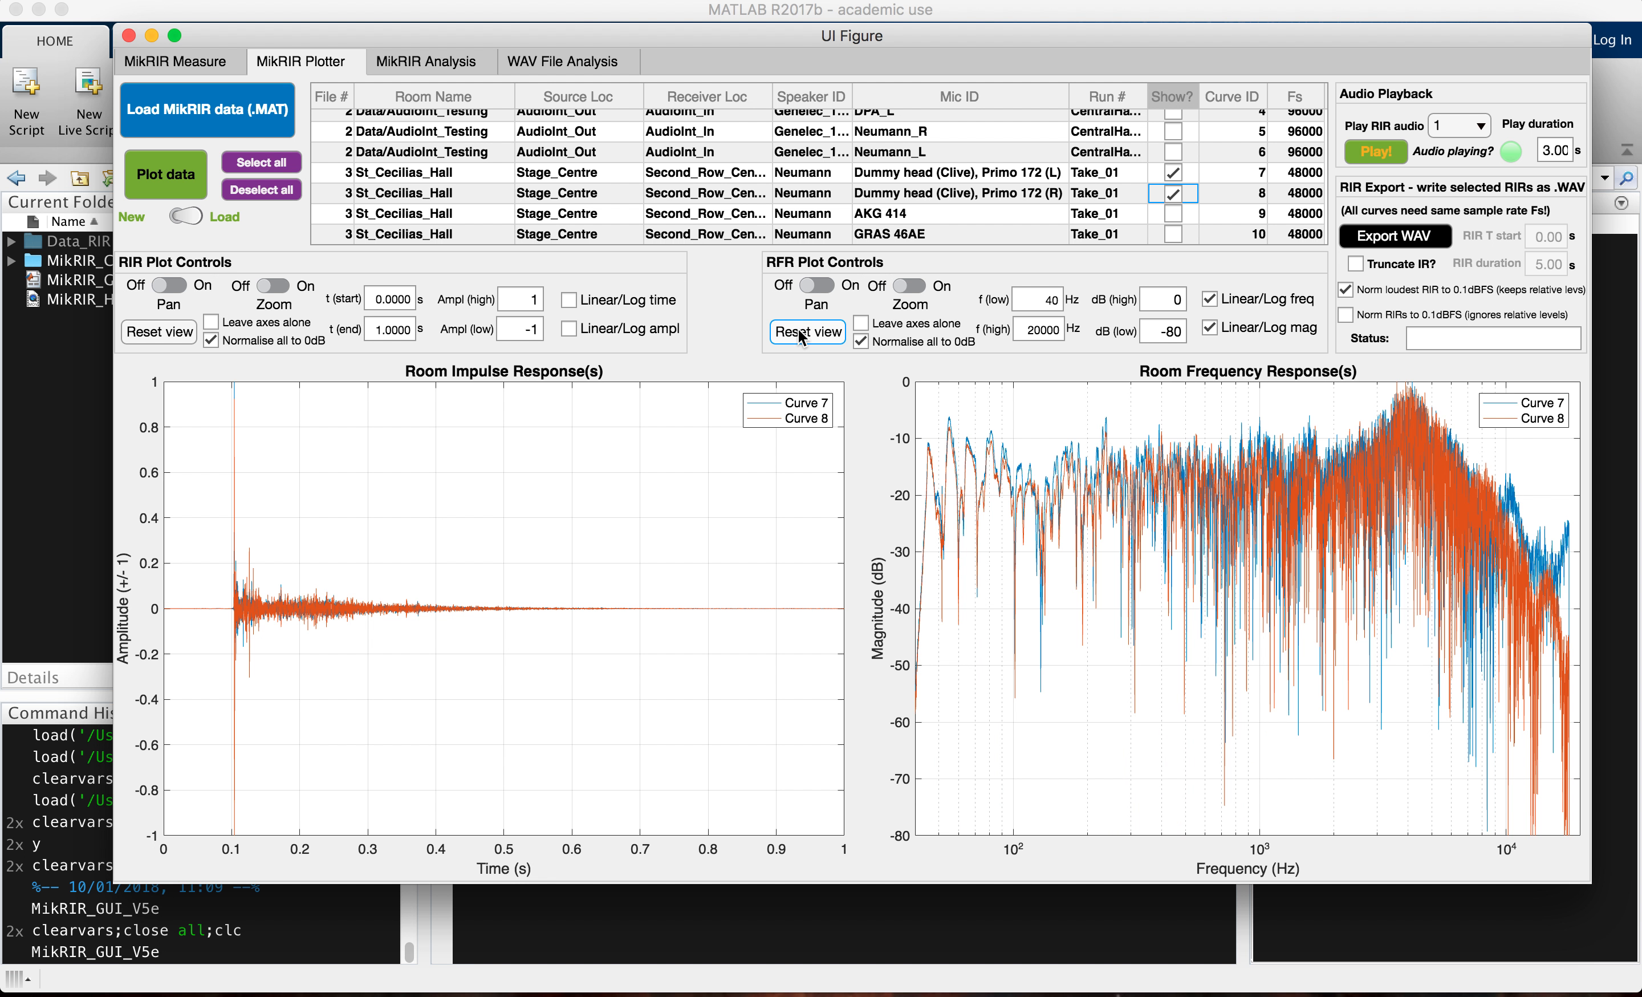
left_click(862, 341)
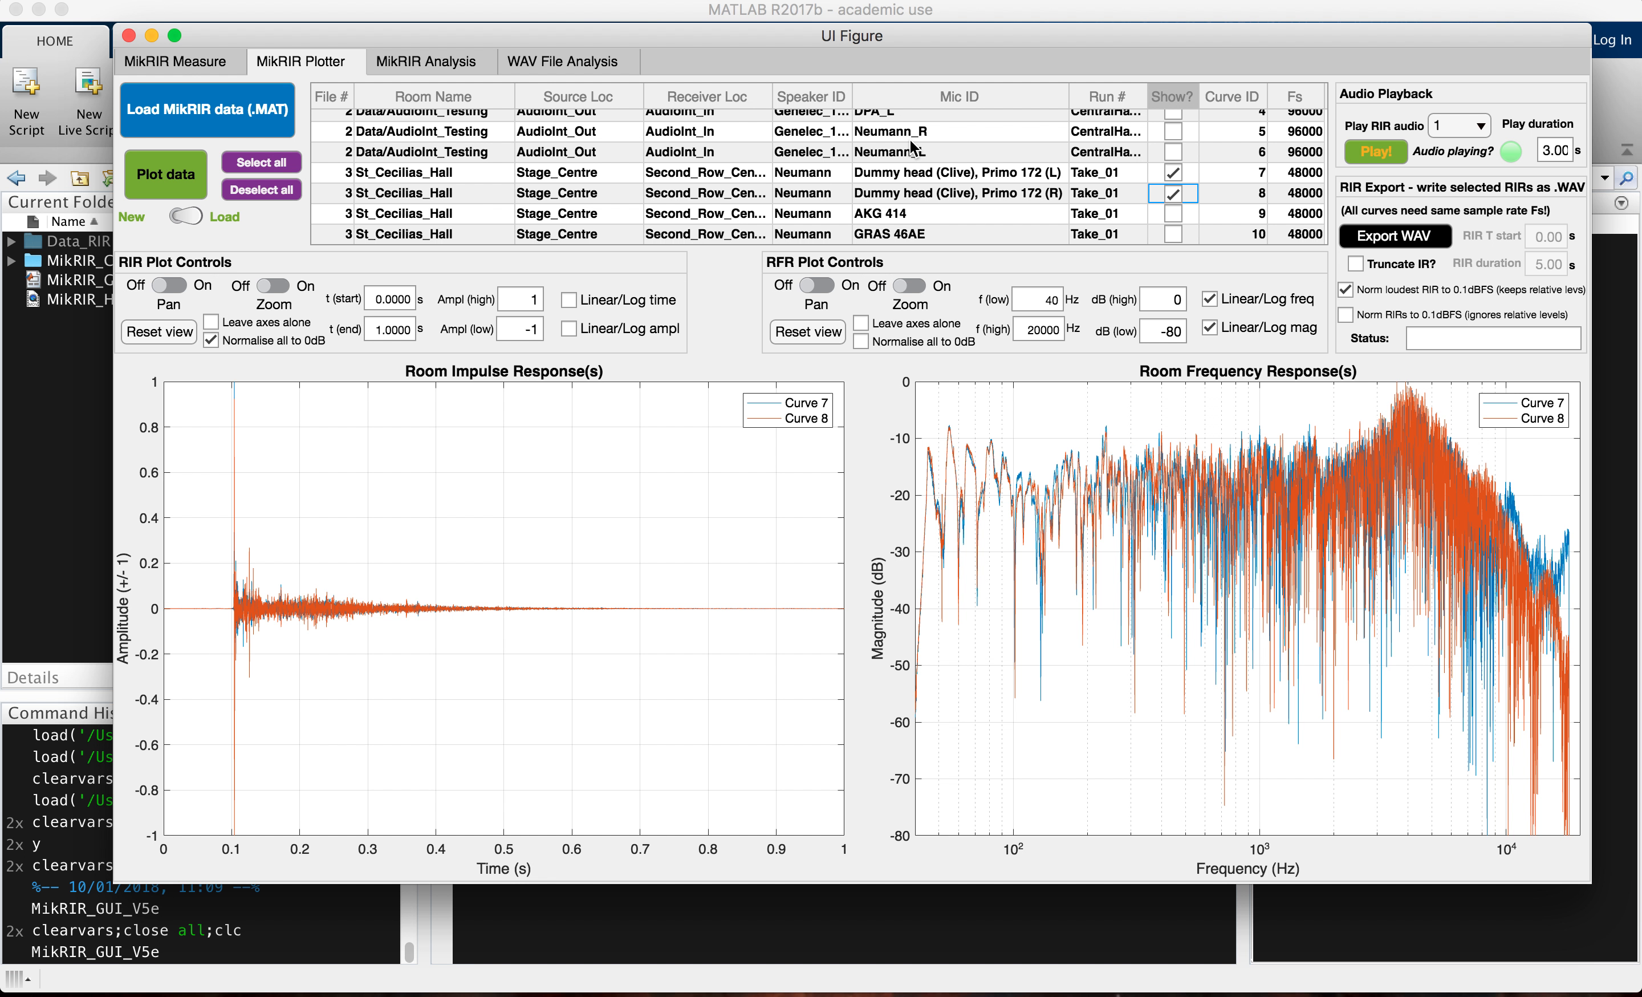
scroll(1173, 164, "up", 3)
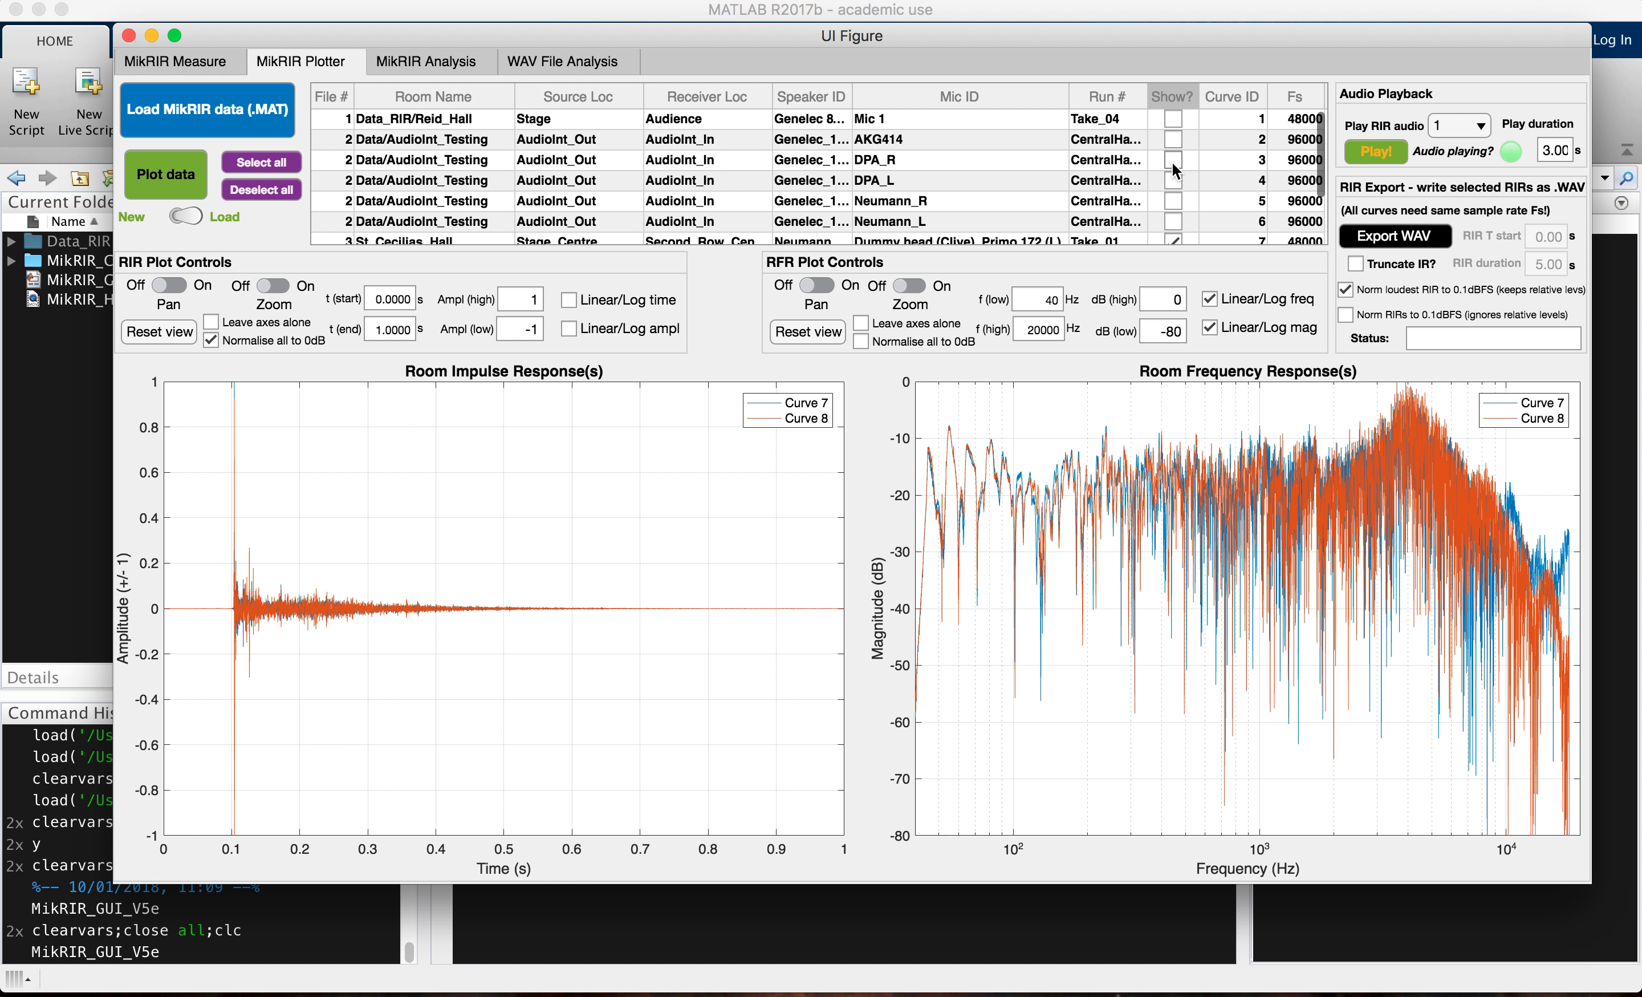
Step: Export the selected impulse responses as a WAV file named StCec_Binaural_2ndRowCentre in the 20171124__MikRIR_Utility_Dev folder
left_click(1413, 224)
type("StCec_Binaural_2ndRowCentre")
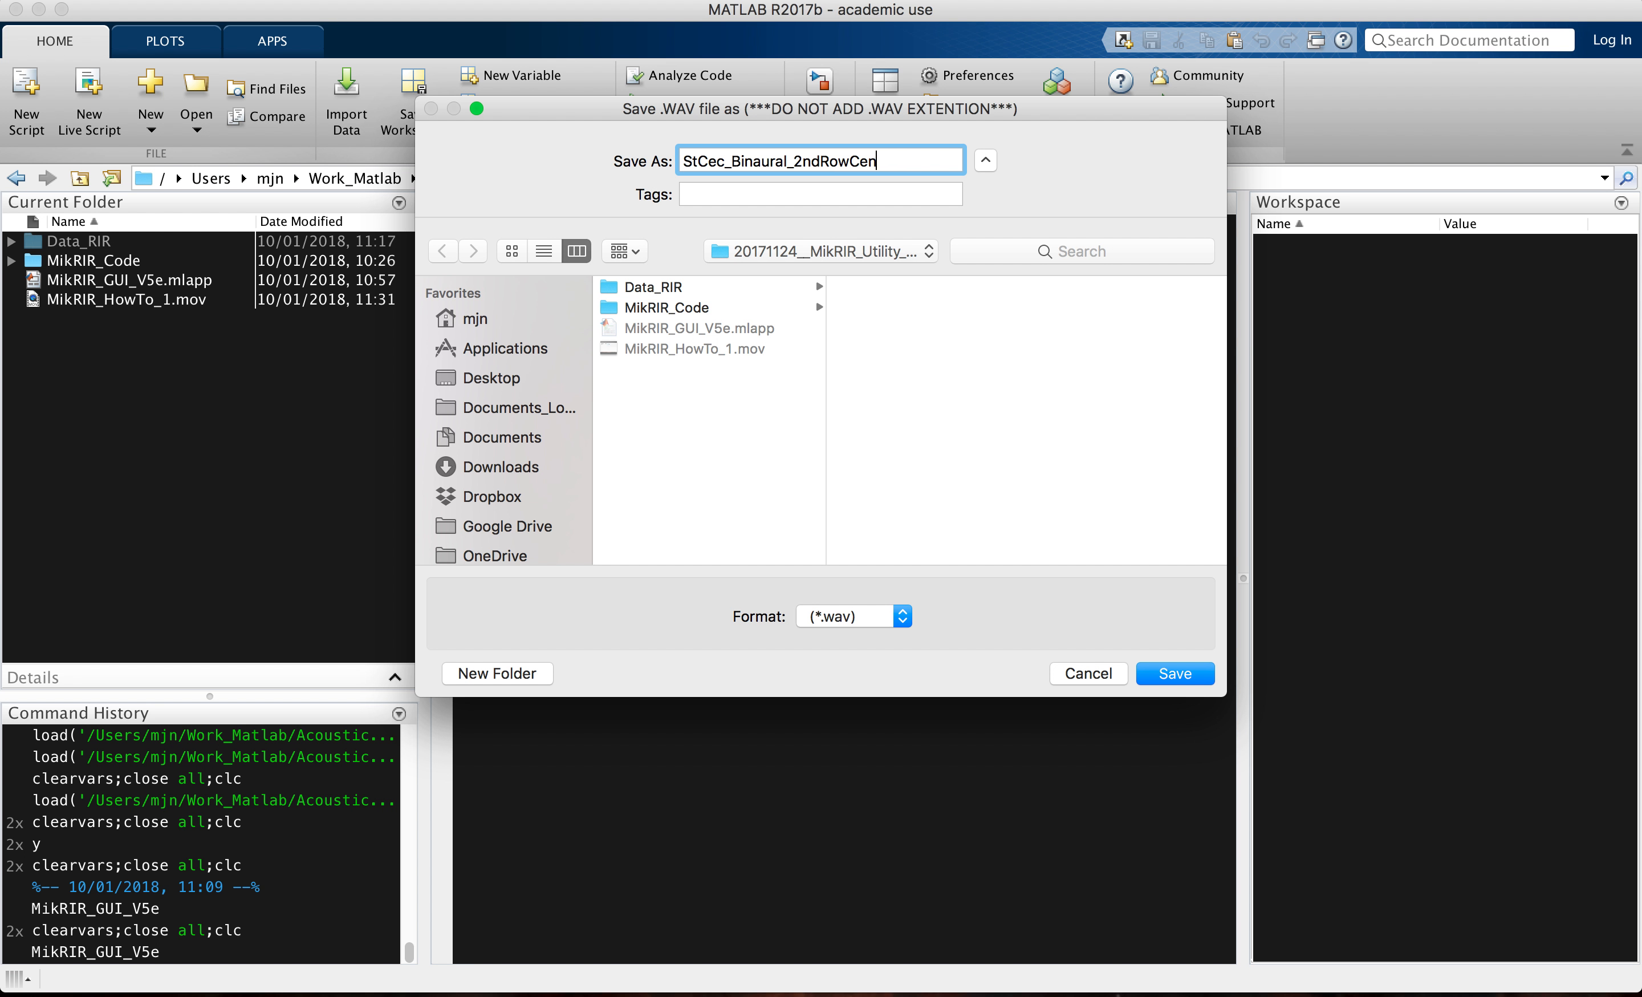
left_click(1185, 669)
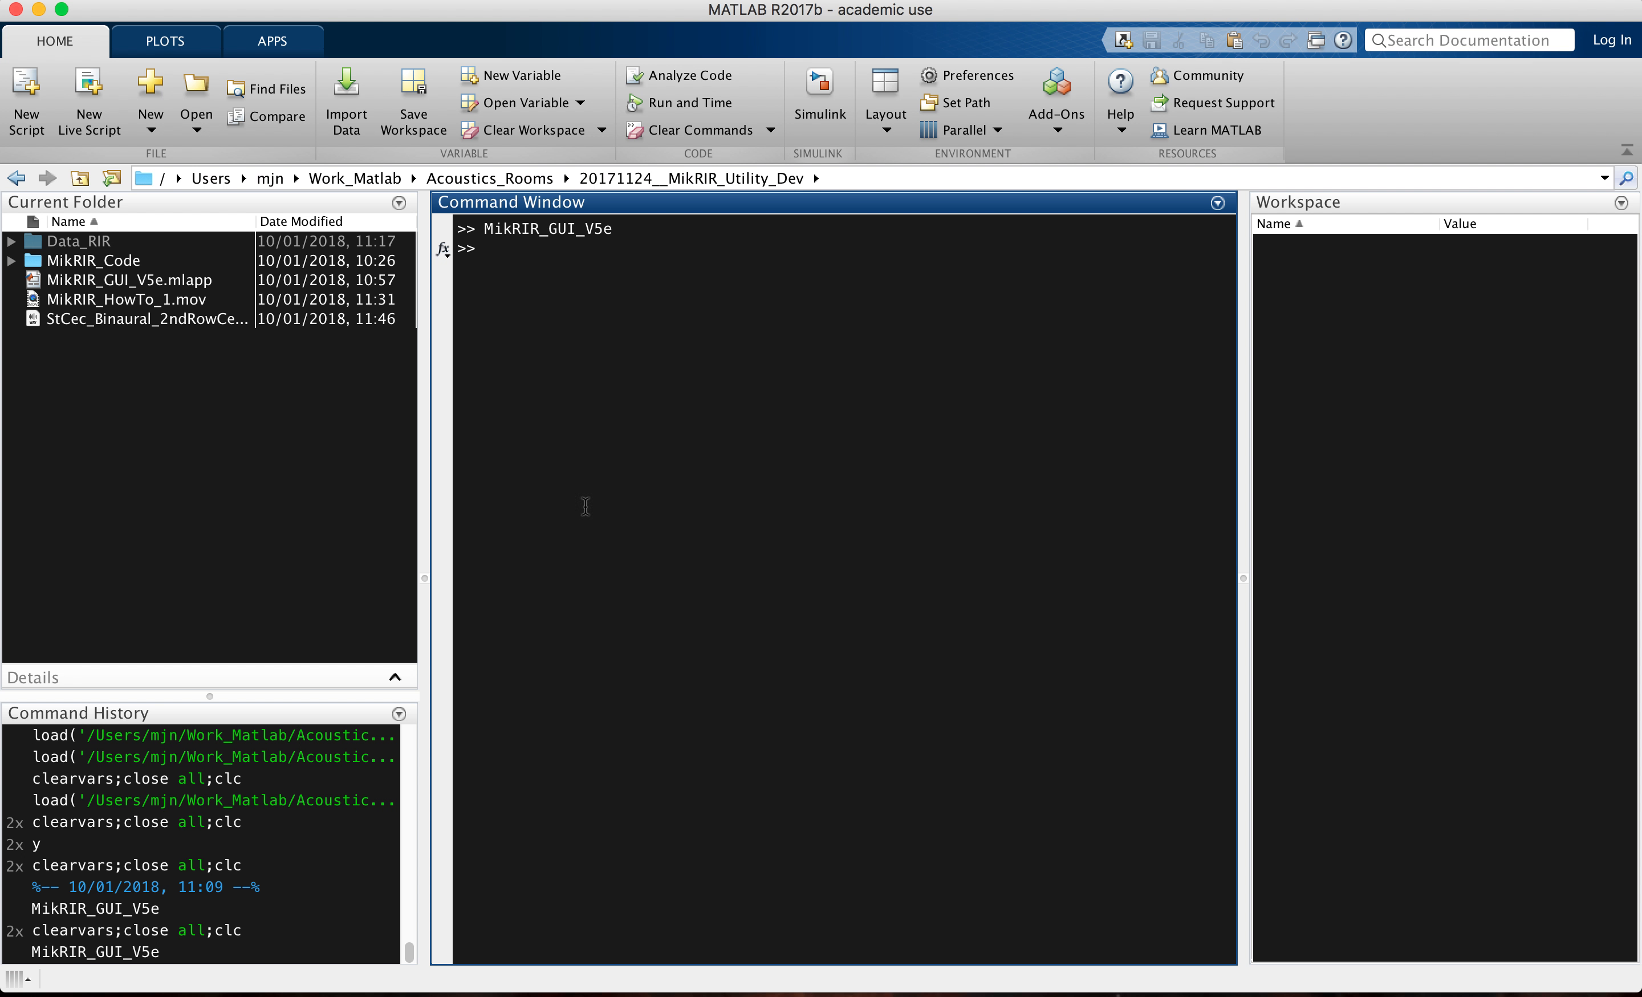
Step: Switch to Finder, open StCec_Binaural_2ndRowCentre.wav in Adobe Audition, and play it briefly
key("super+Tab")
key("super+Tab")
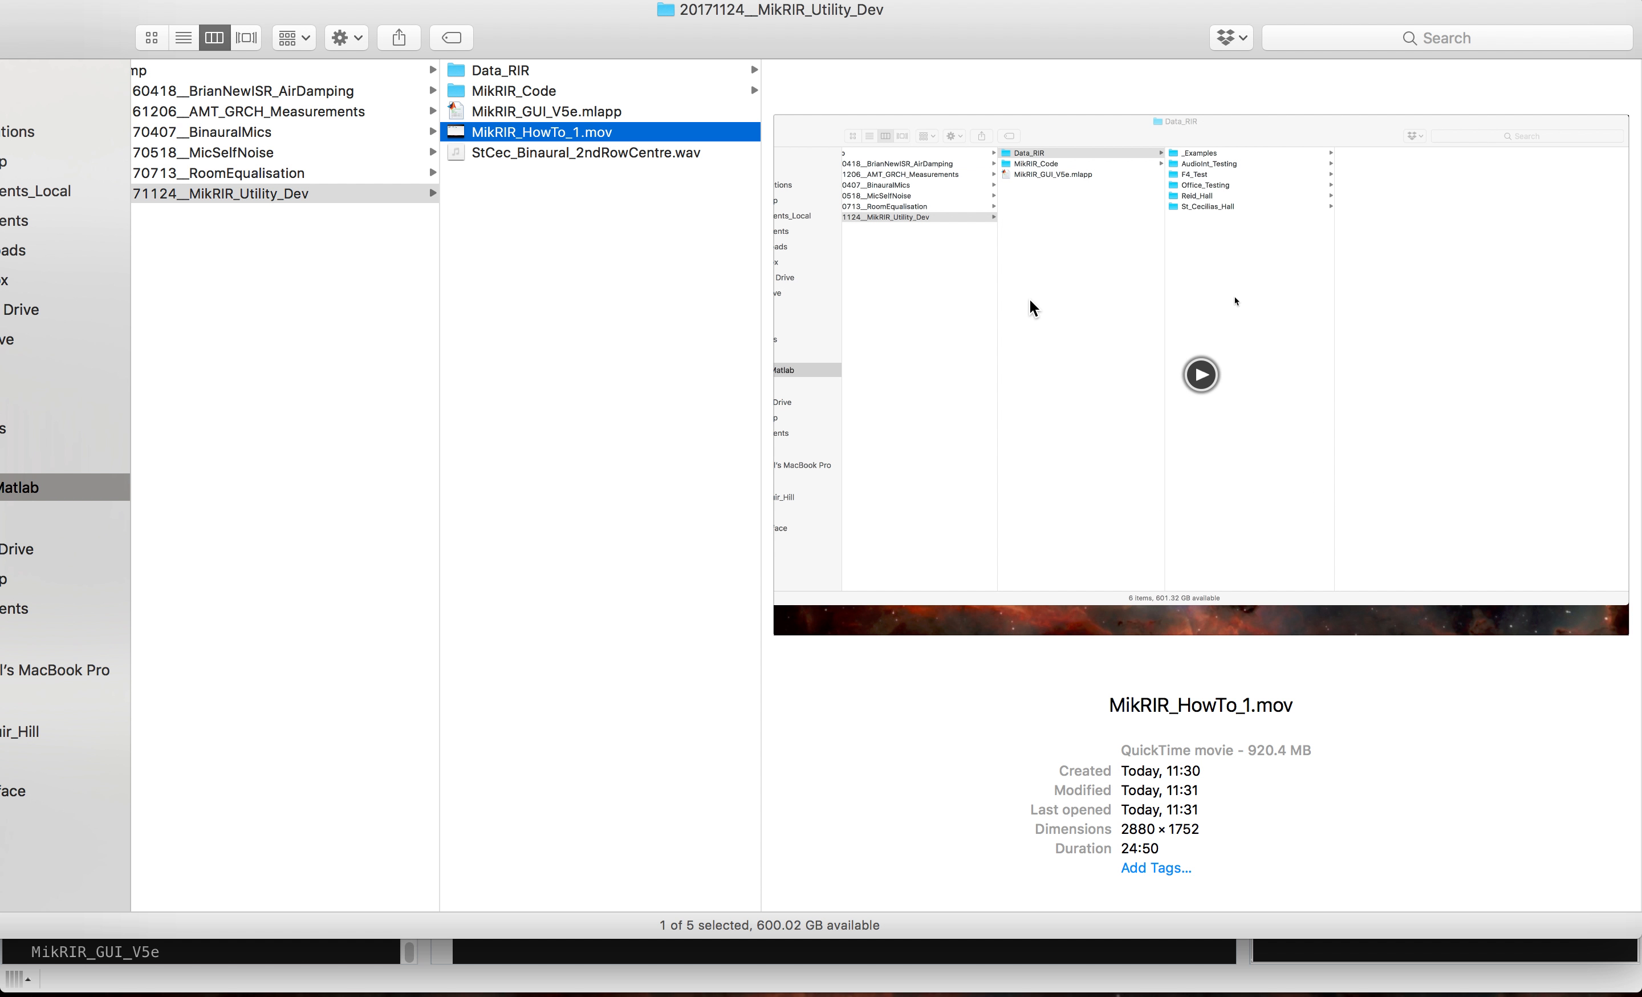
left_click(617, 152)
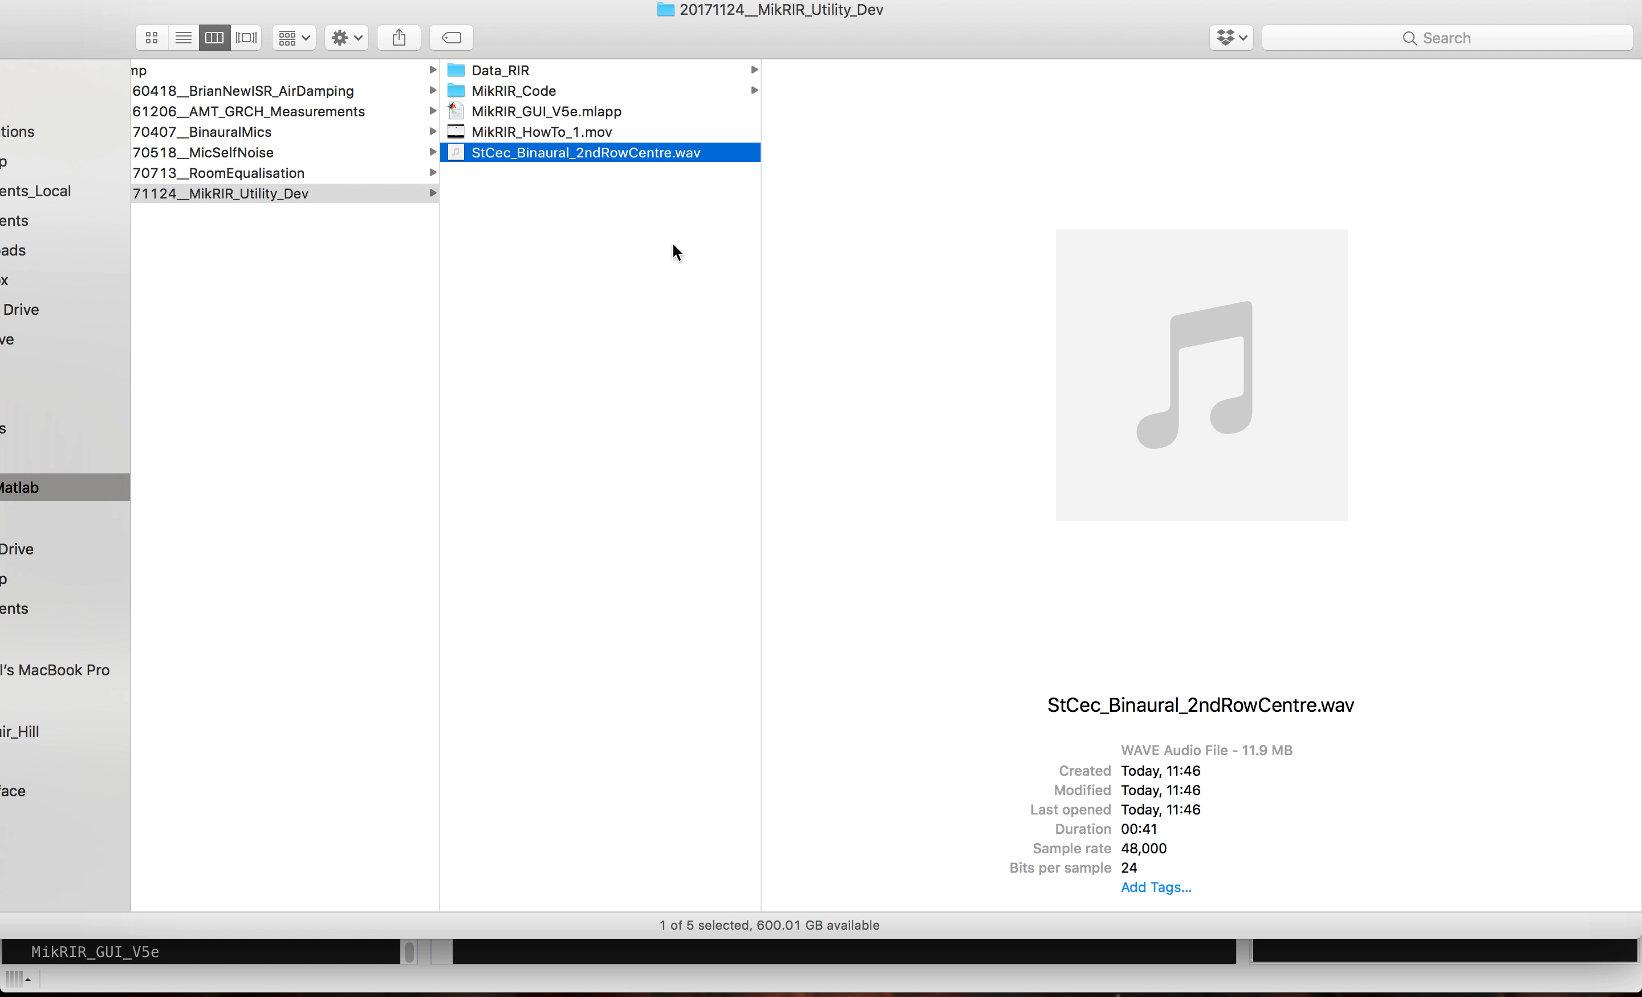
double_click(617, 152)
key("space")
key("space")
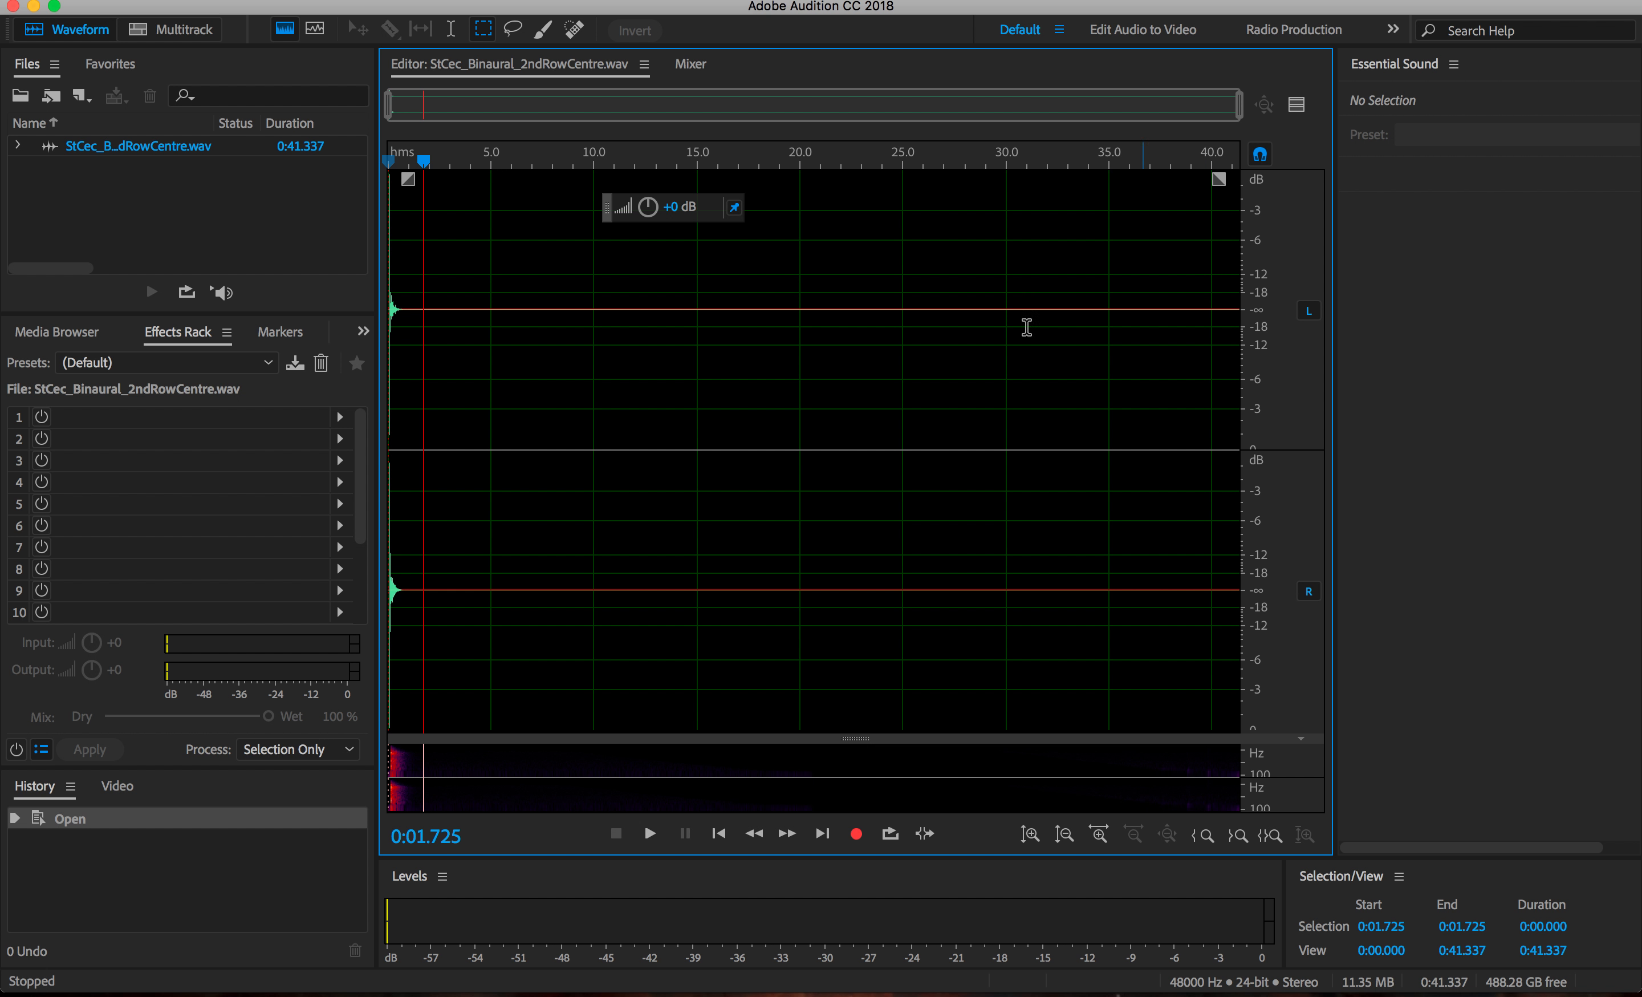
Step: Inspect the first 3 seconds of the waveform and place the playhead at 1.5 s, past the reverberation tail
key("super+Tab")
scroll(564, 227, "up", 10)
left_click(800, 275)
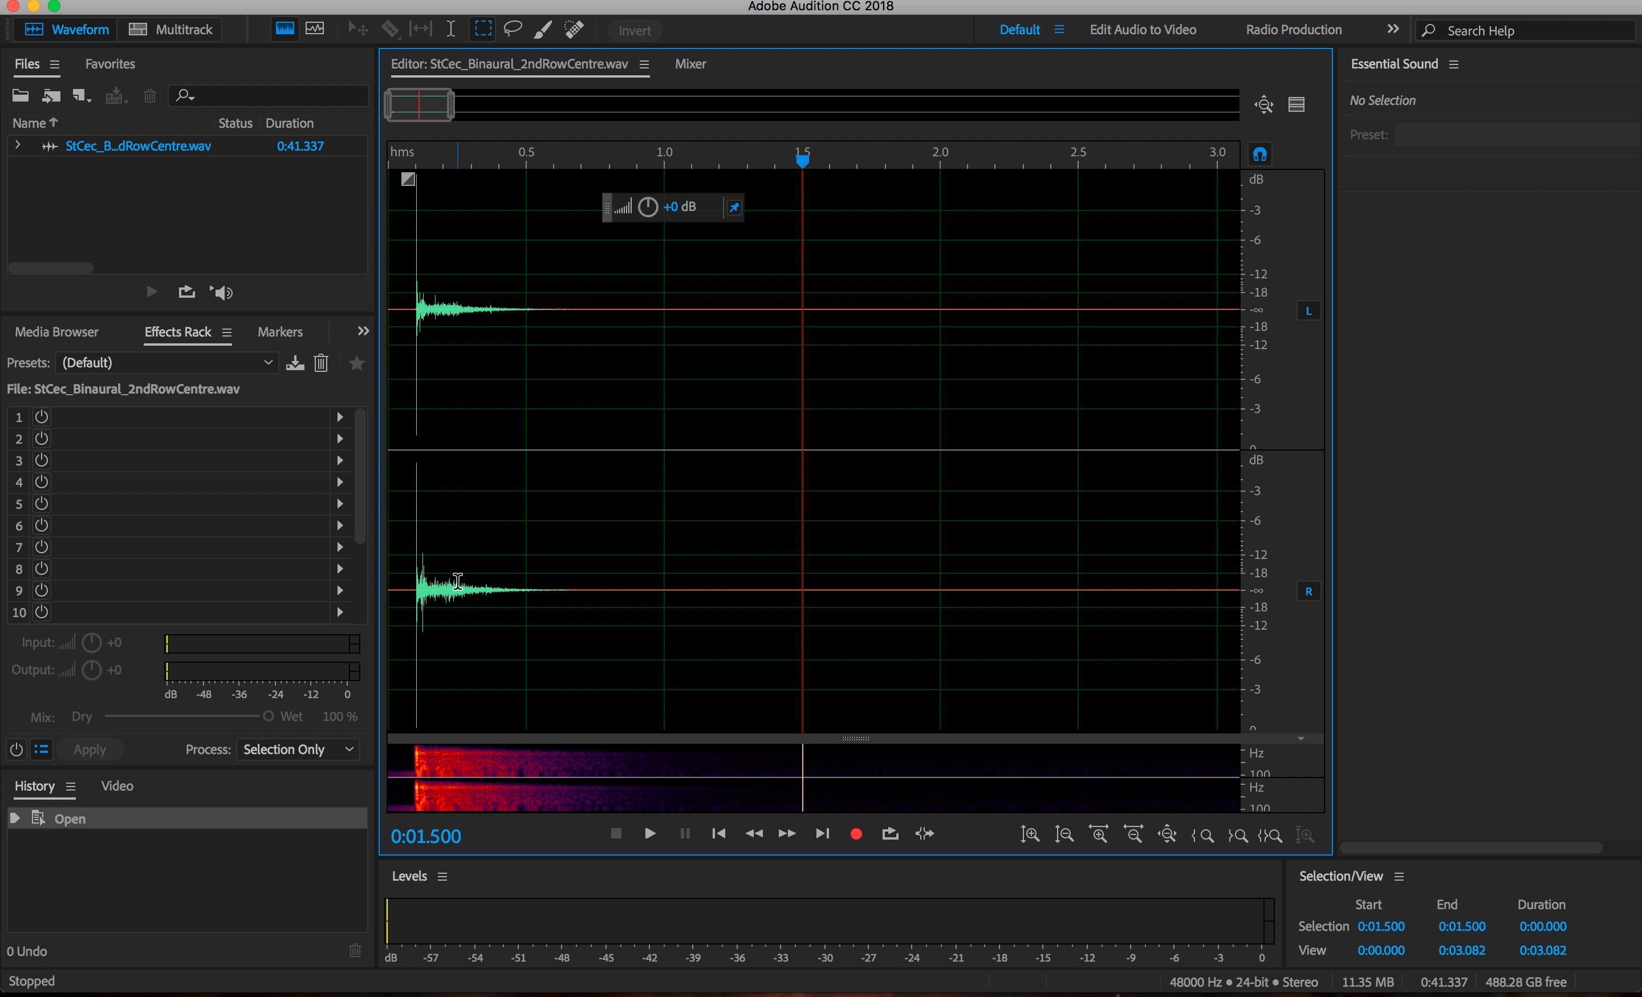
Step: Switch back to the MikRIR Plotter, enable impulse response truncation for the WAV export, and set the RIR duration to 1.5 s
key("super+Tab")
key("super+Tab")
left_click(640, 476)
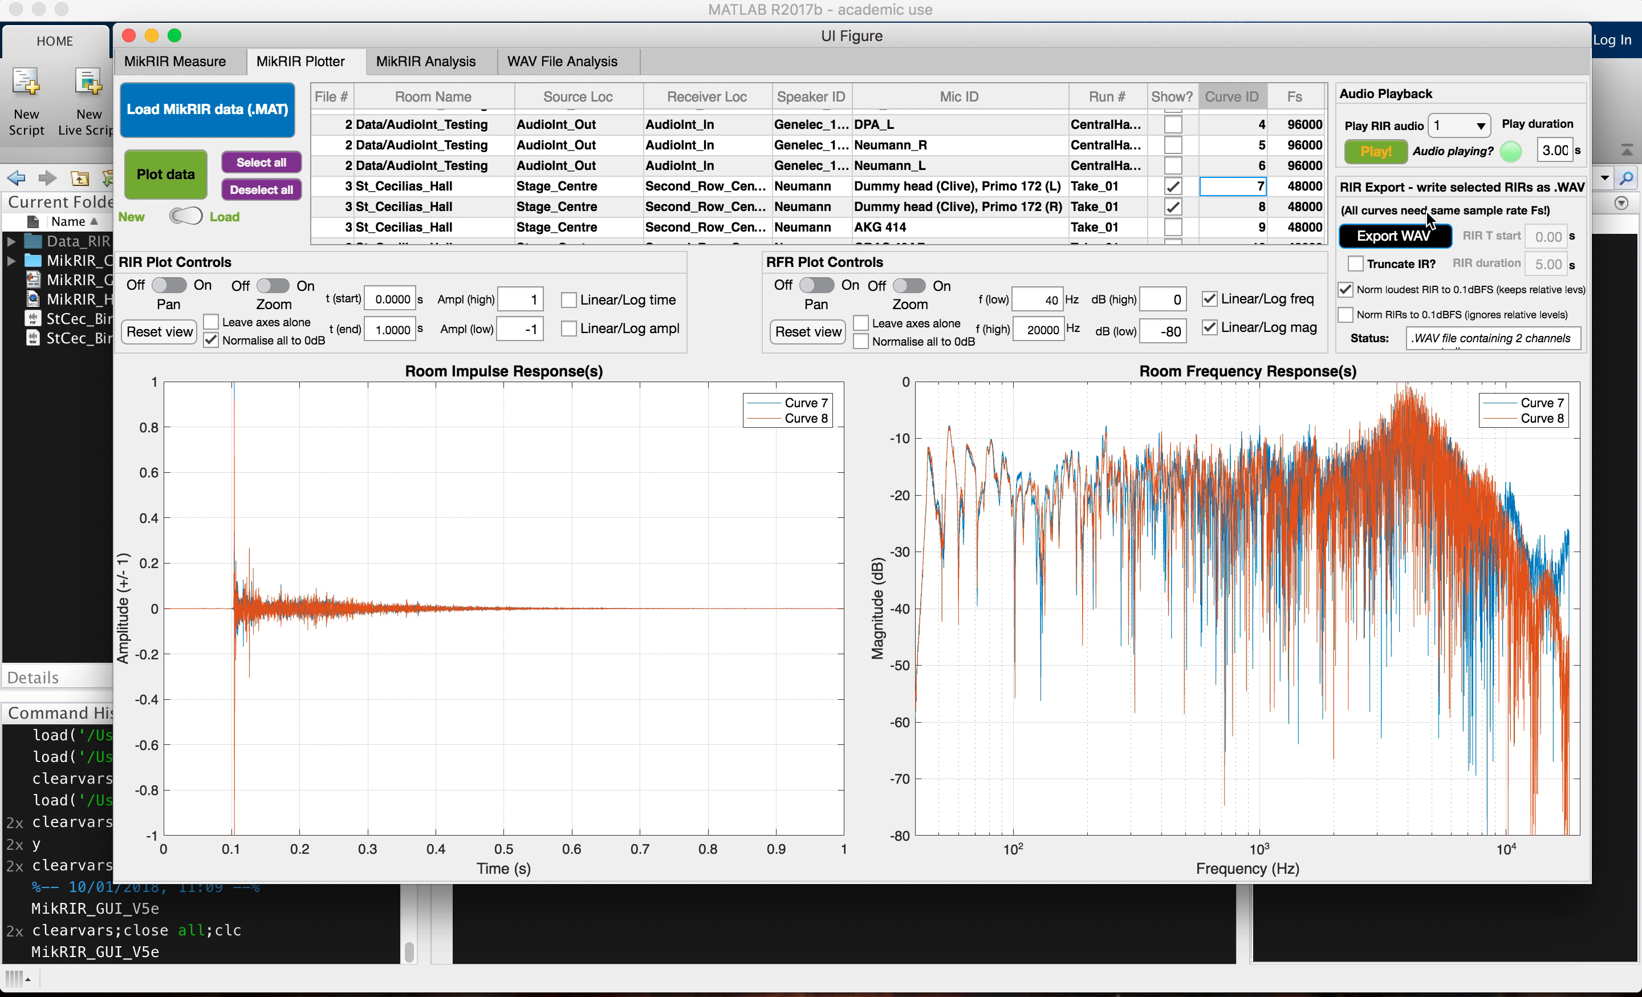
left_click(1363, 260)
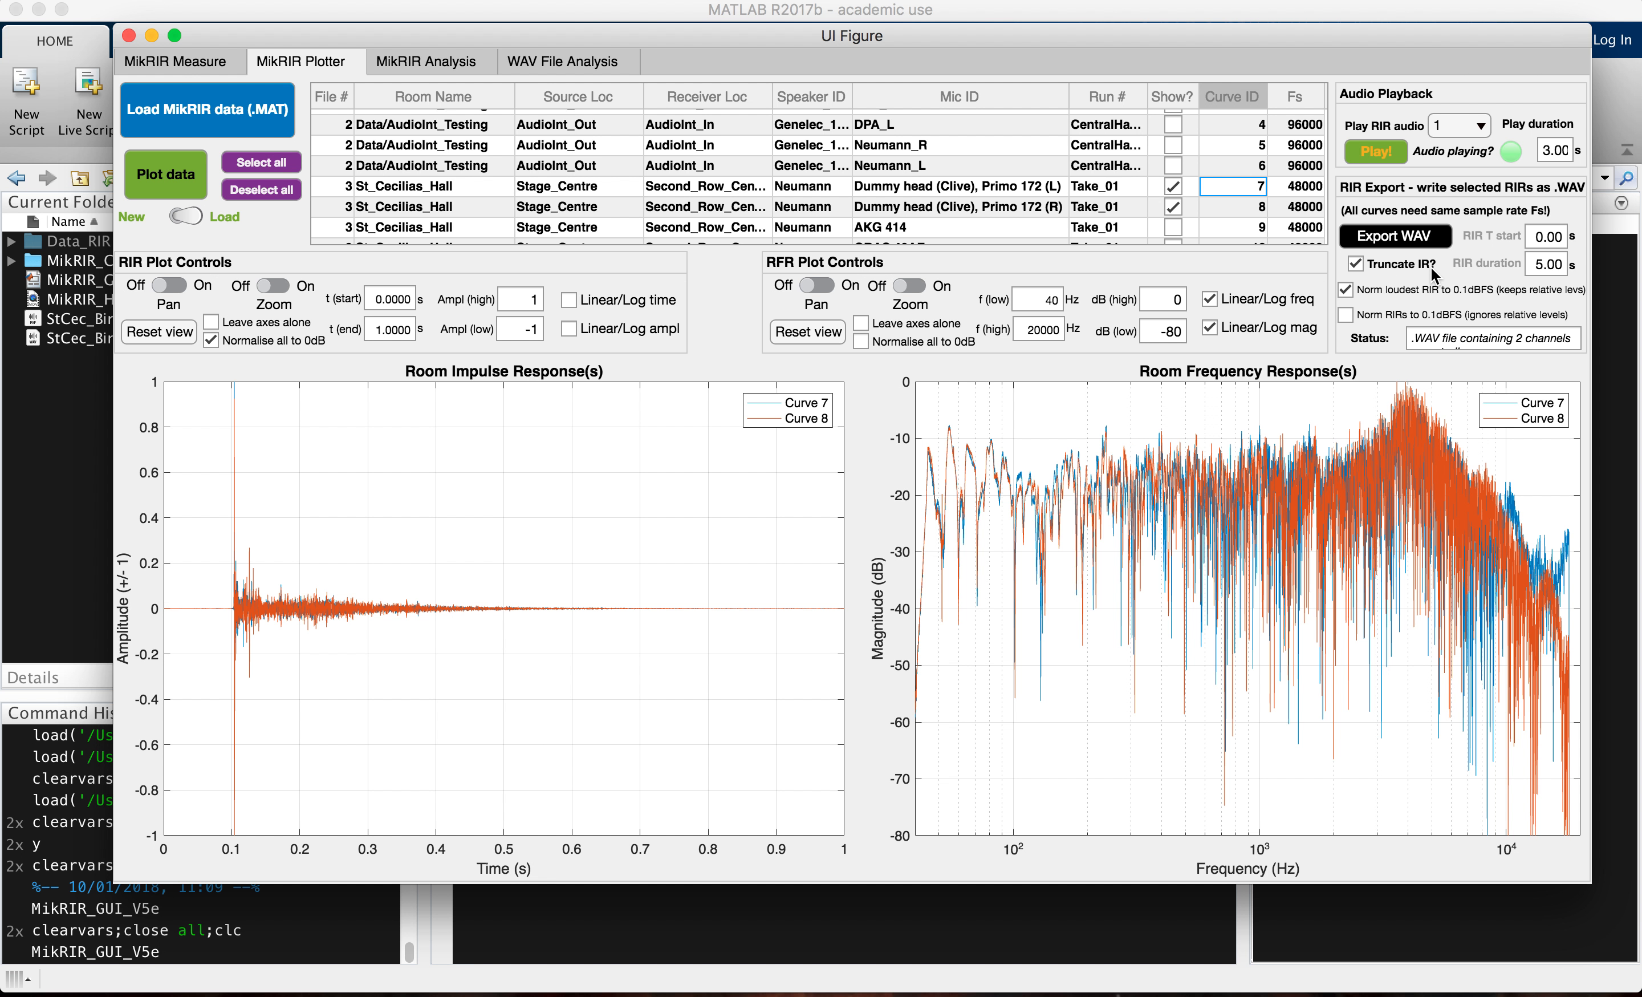
double_click(1543, 264)
type("1.5")
key("Tab")
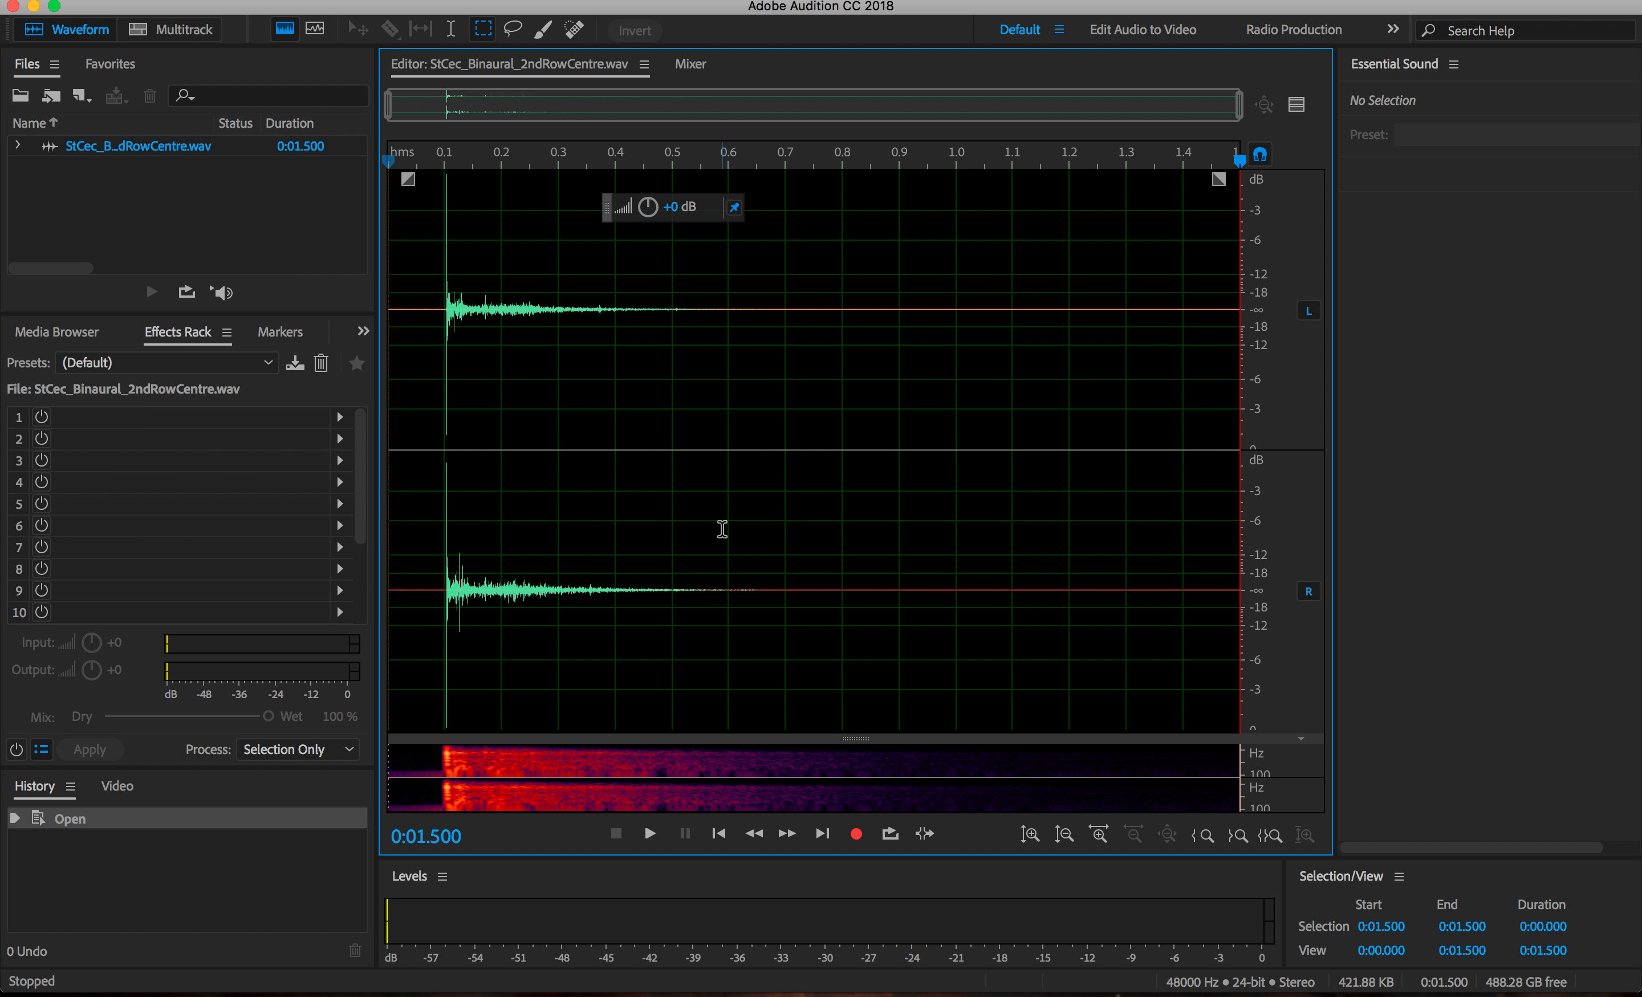
key("super+Tab")
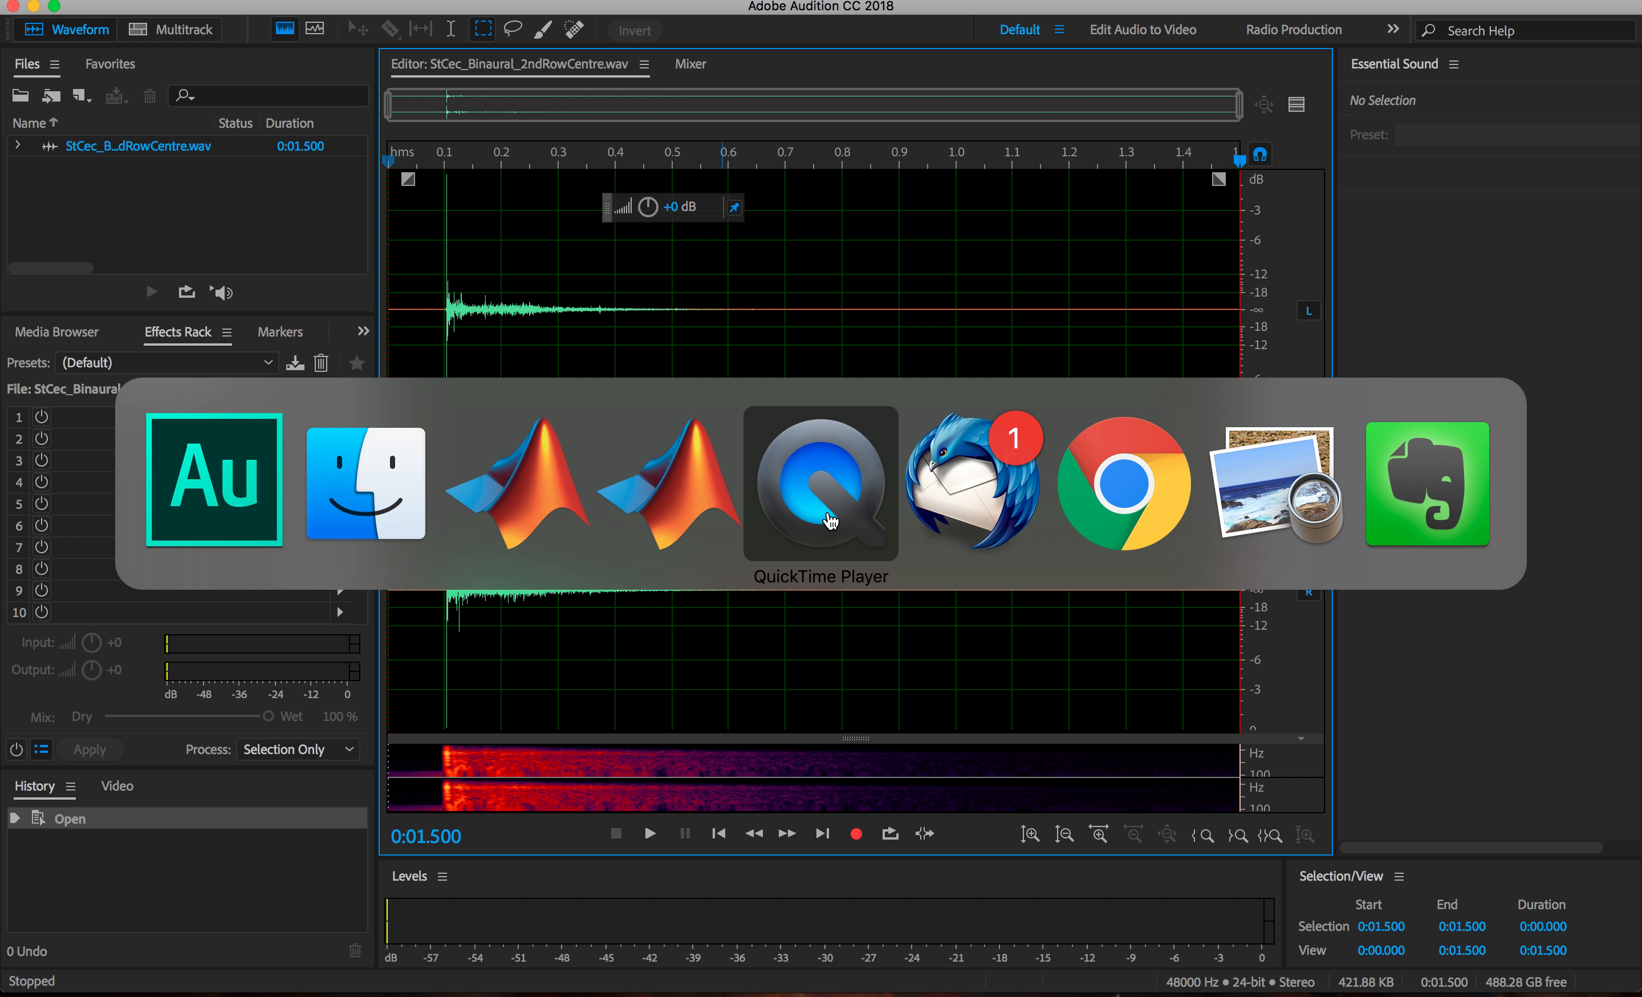
left_click(801, 506)
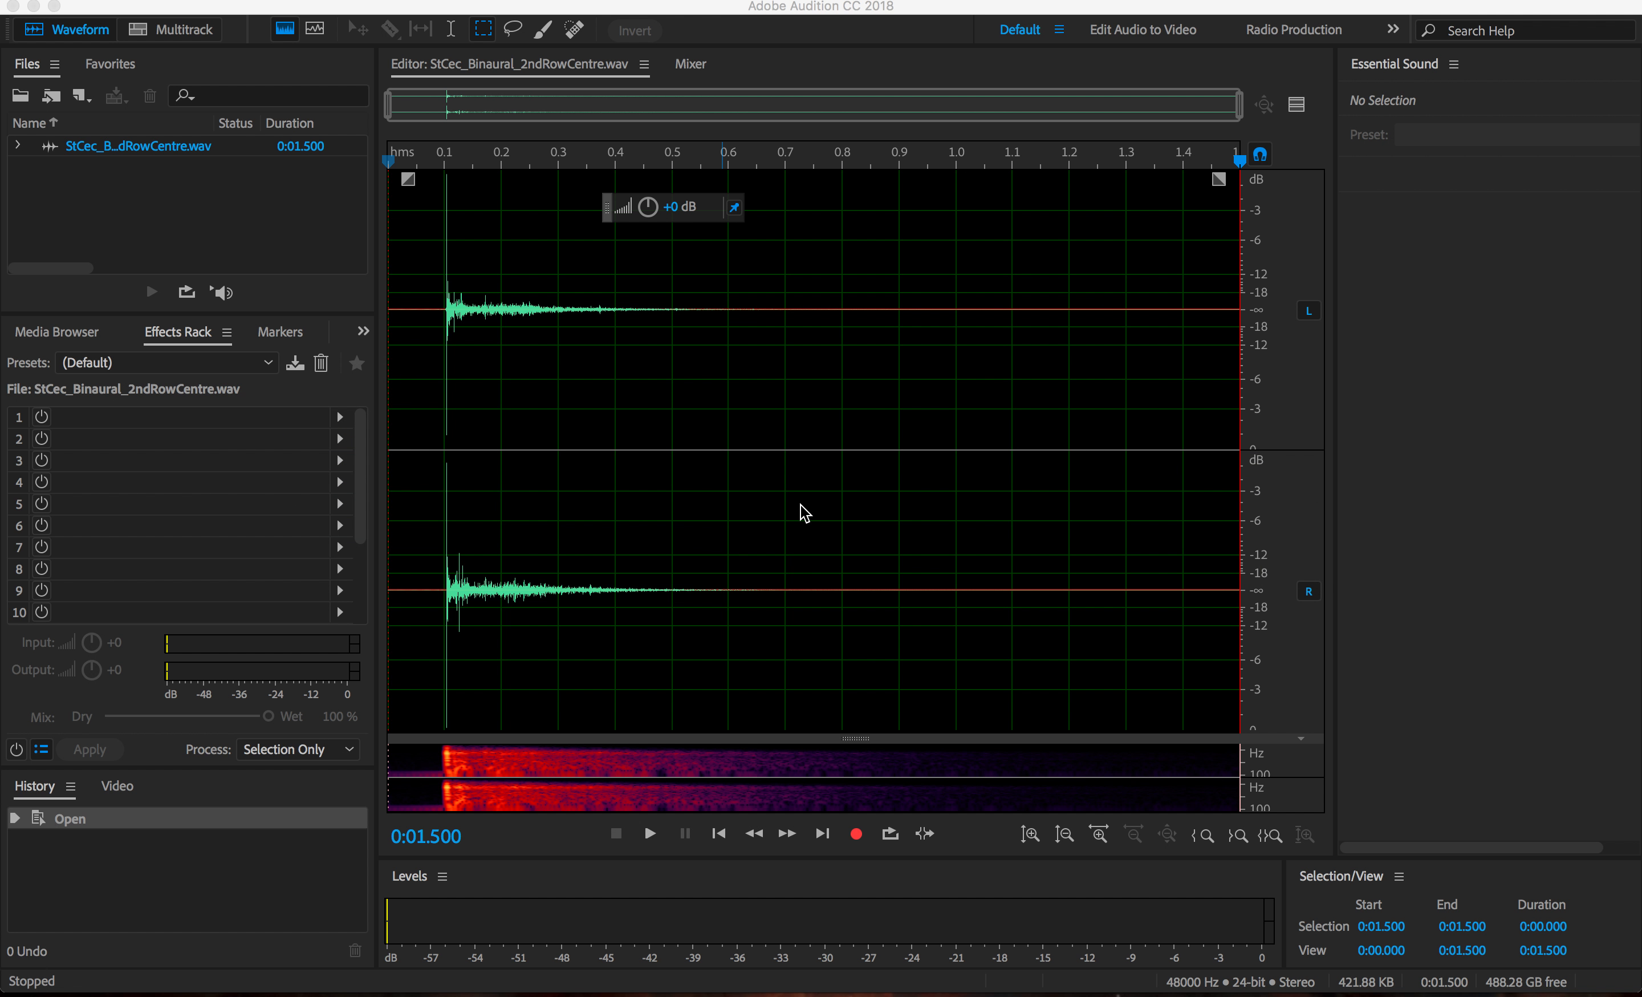